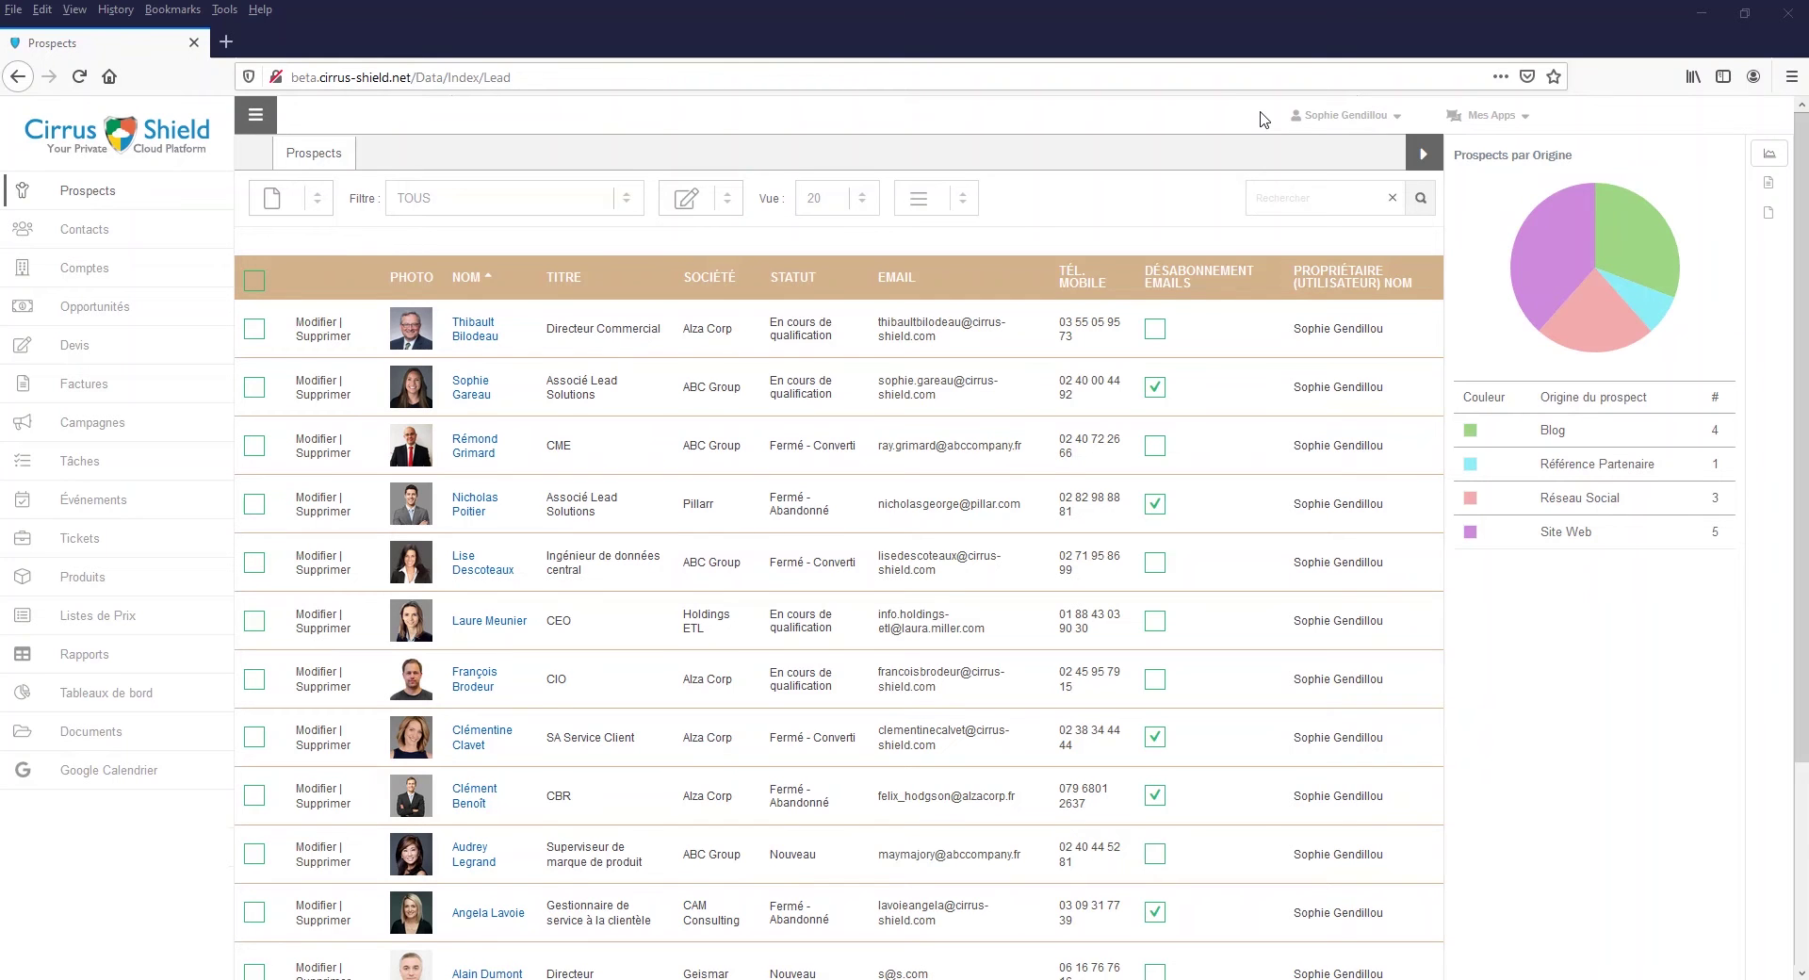
# - Open the signed-in user's profile record in edit mode
pyautogui.click(1371, 116)
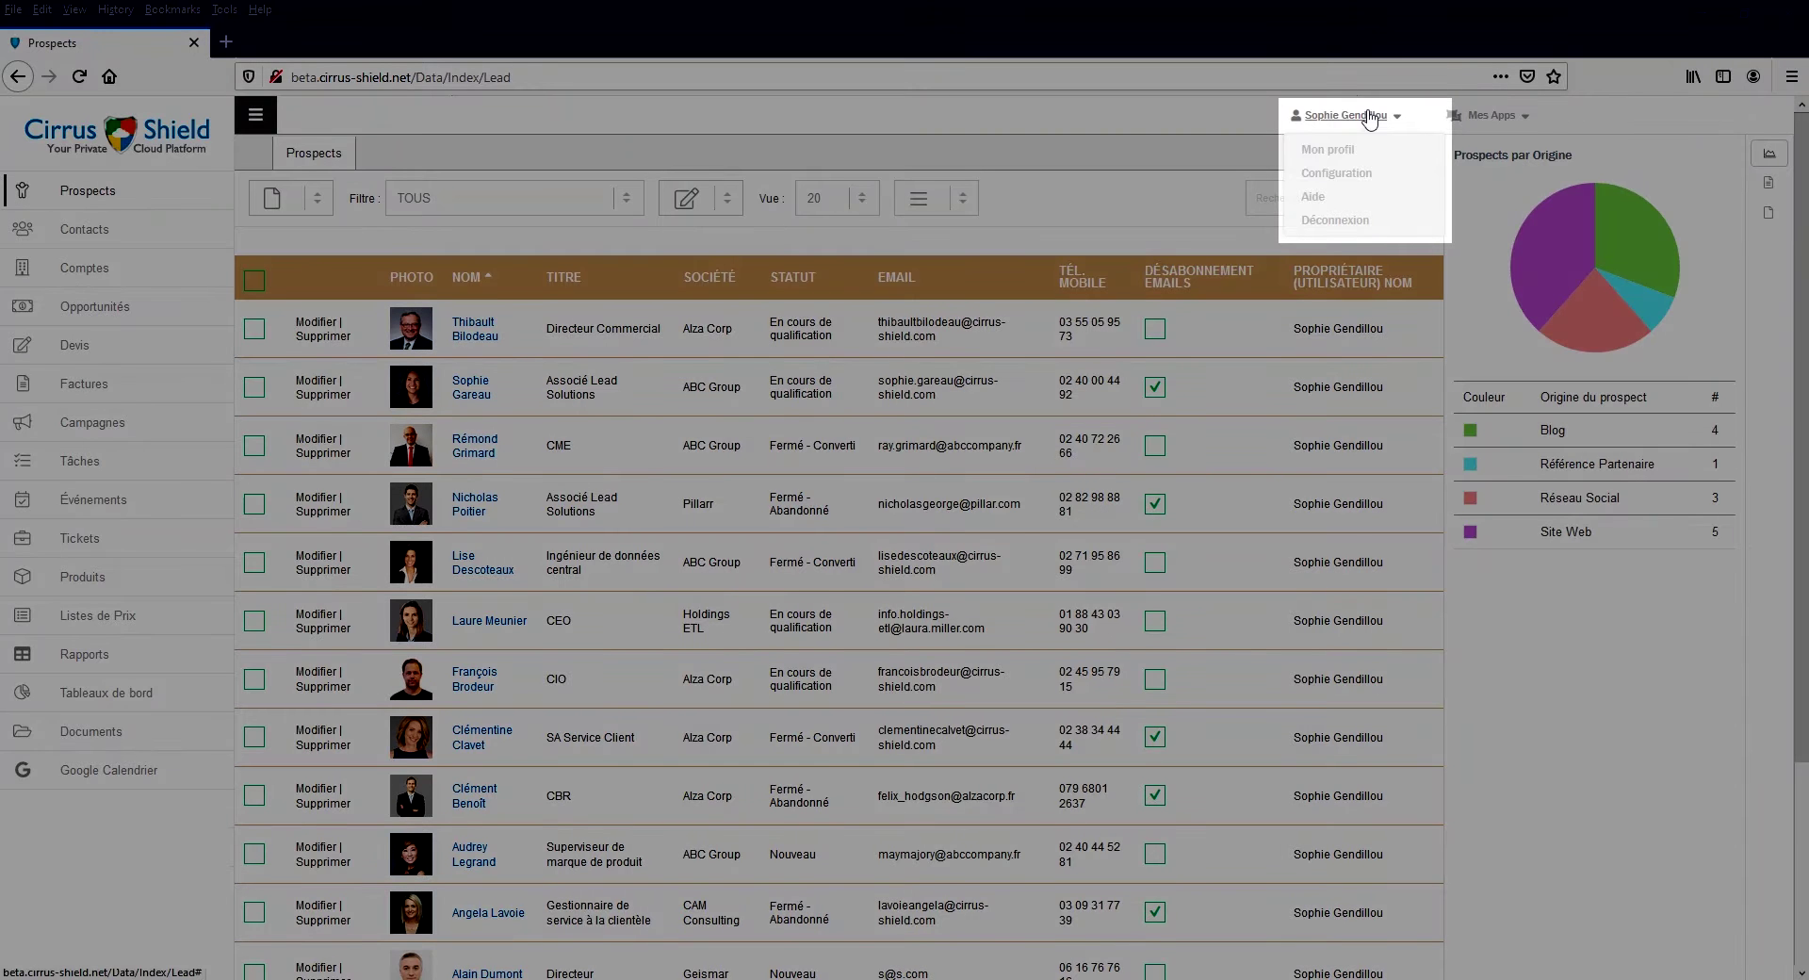
pyautogui.click(1368, 151)
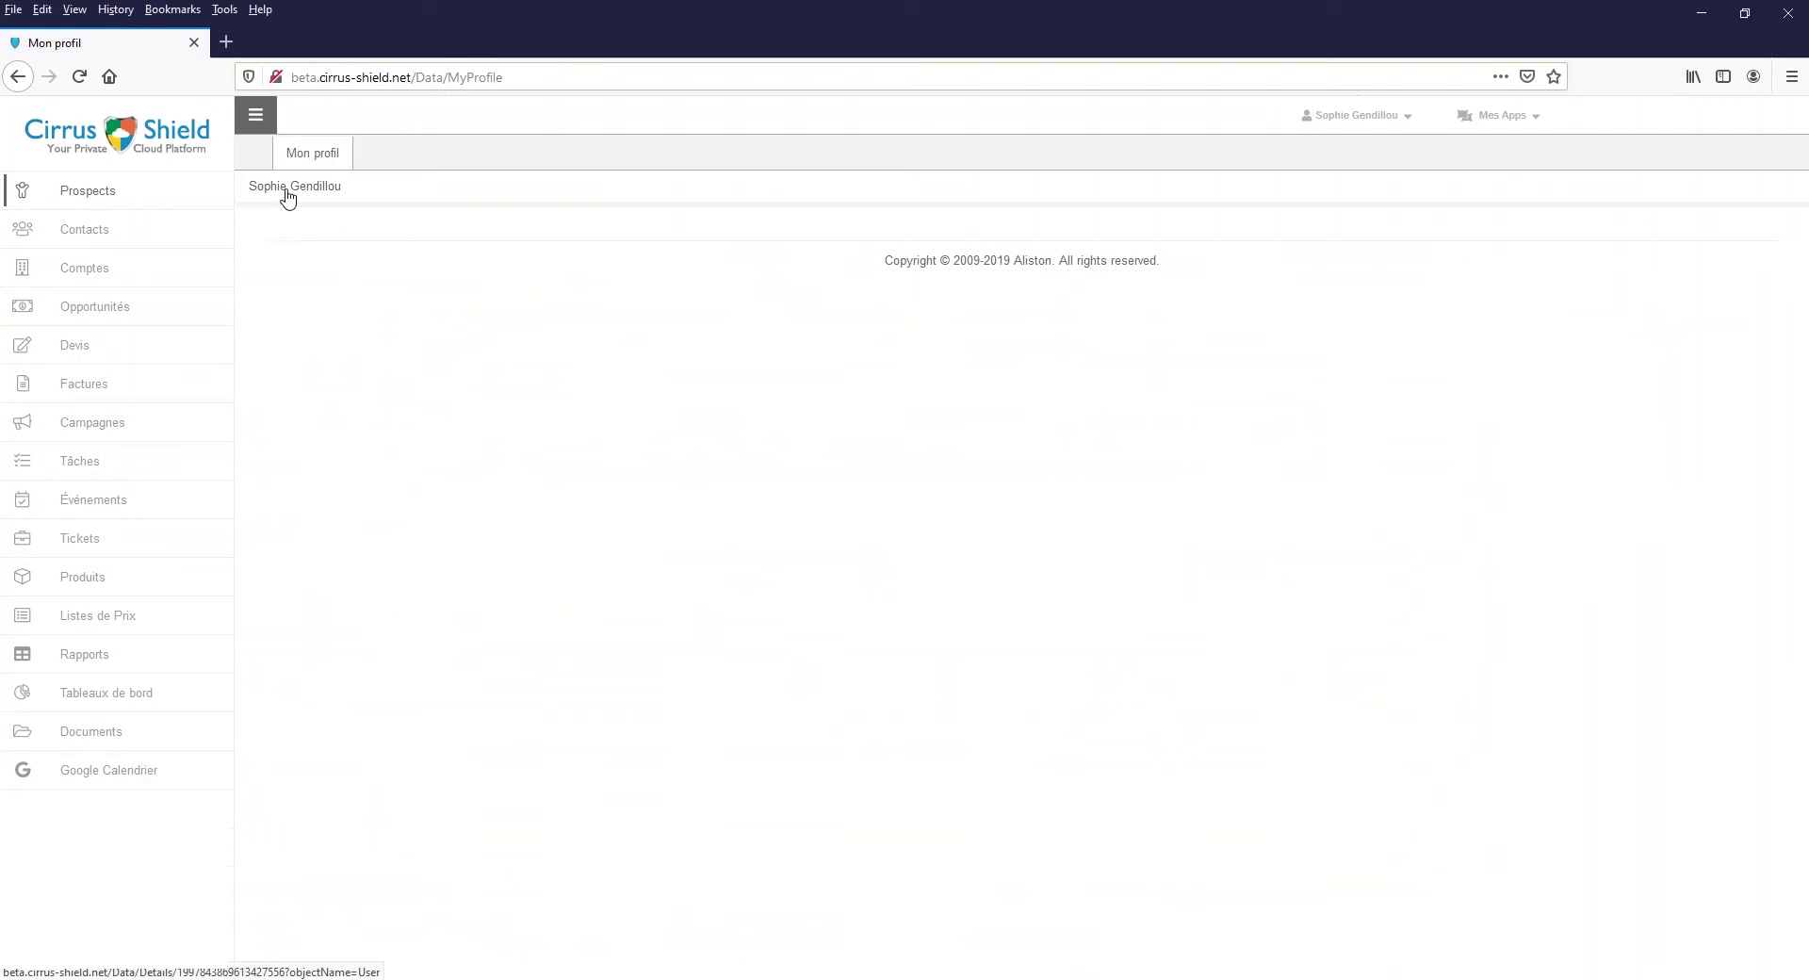
pyautogui.click(290, 195)
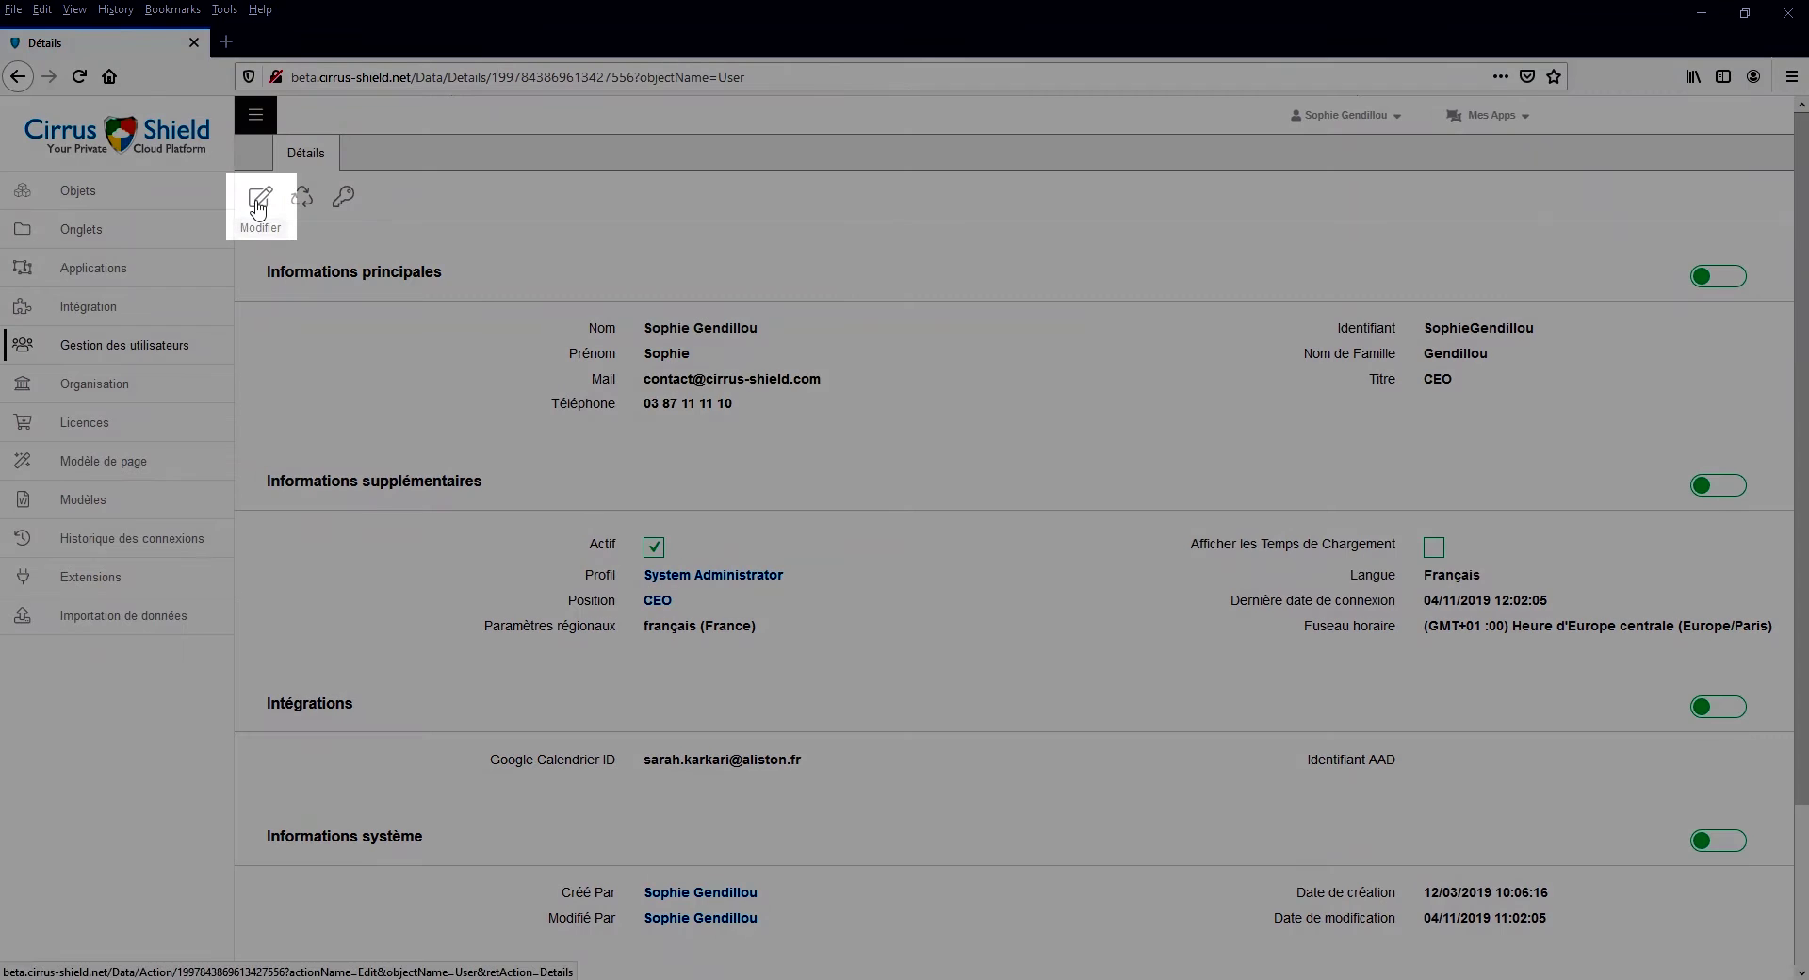
pyautogui.click(259, 199)
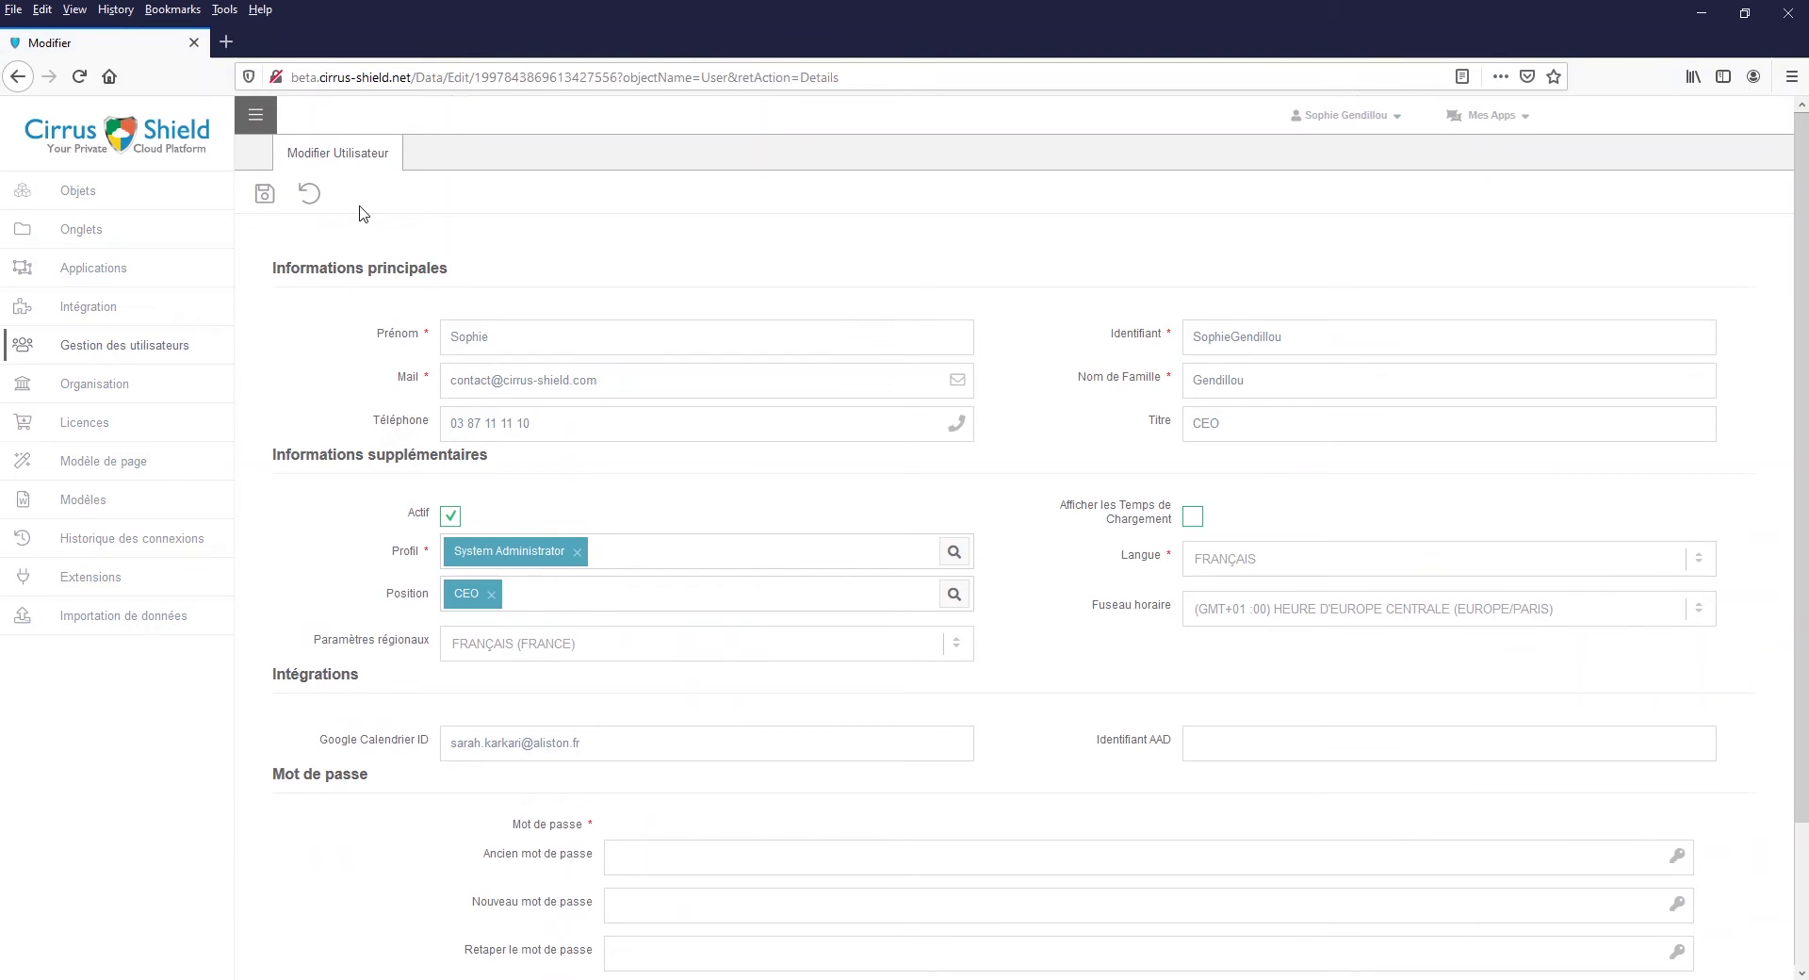
# - Switch from the user administration area to the CRM app
pyautogui.click(1490, 115)
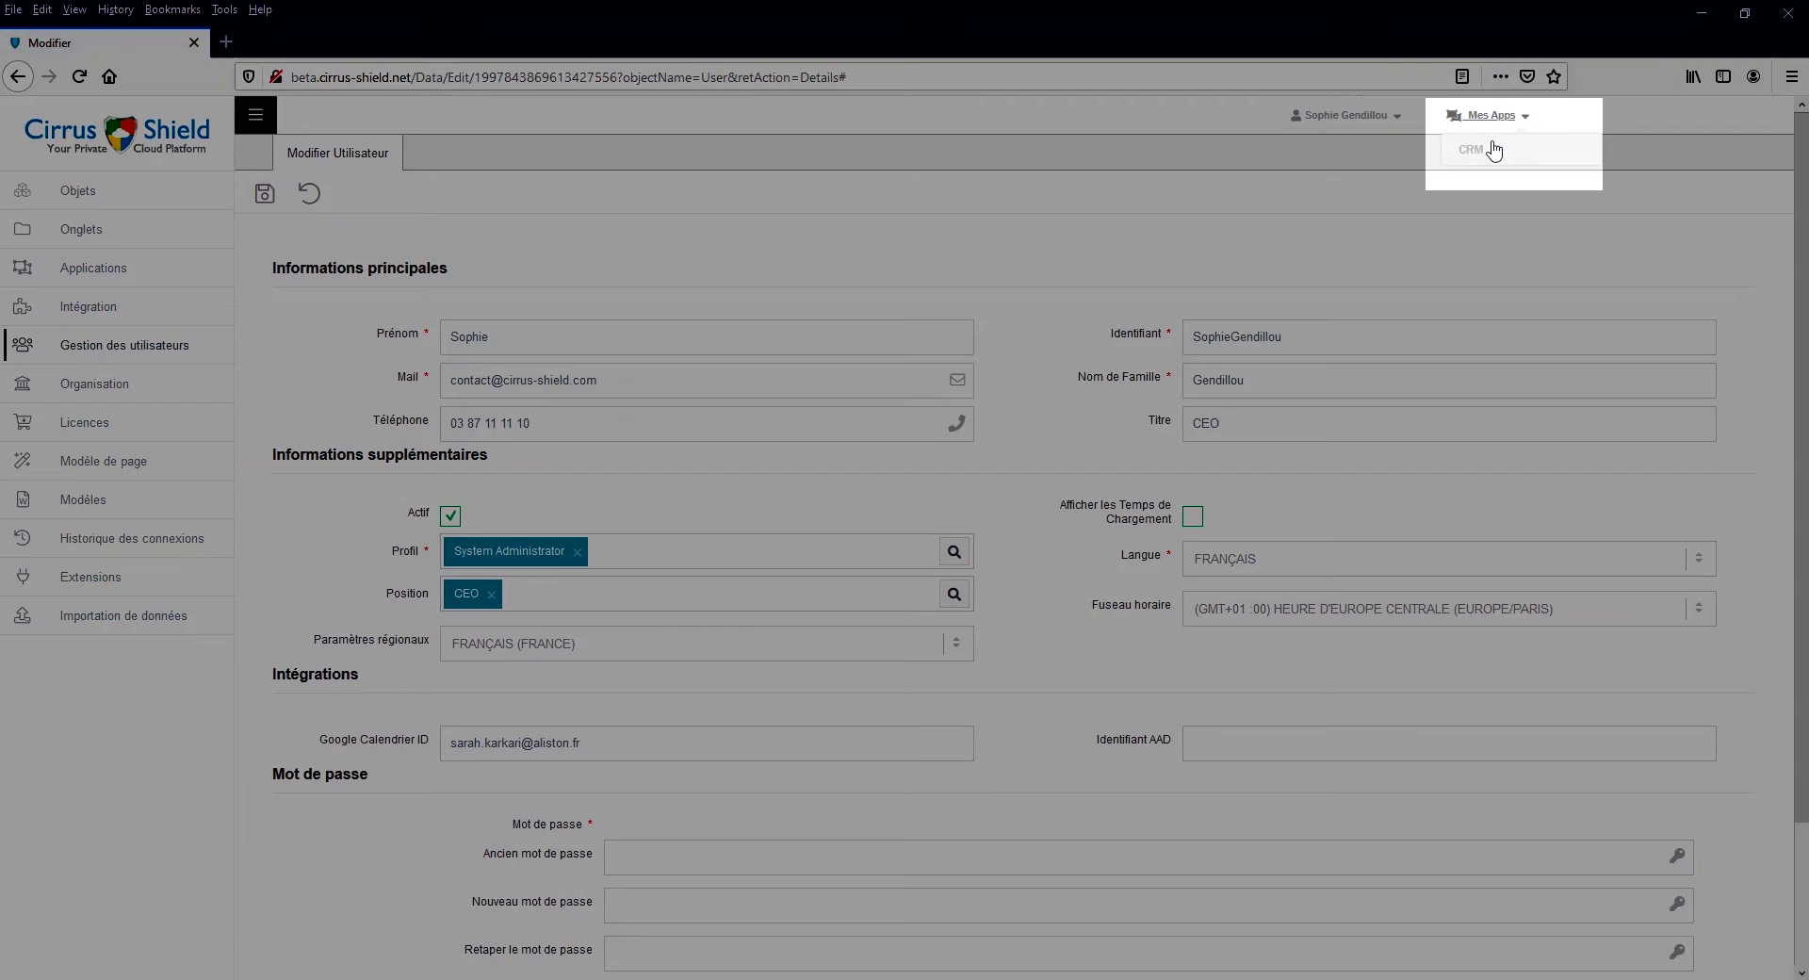
pyautogui.click(1494, 149)
pyautogui.click(995, 455)
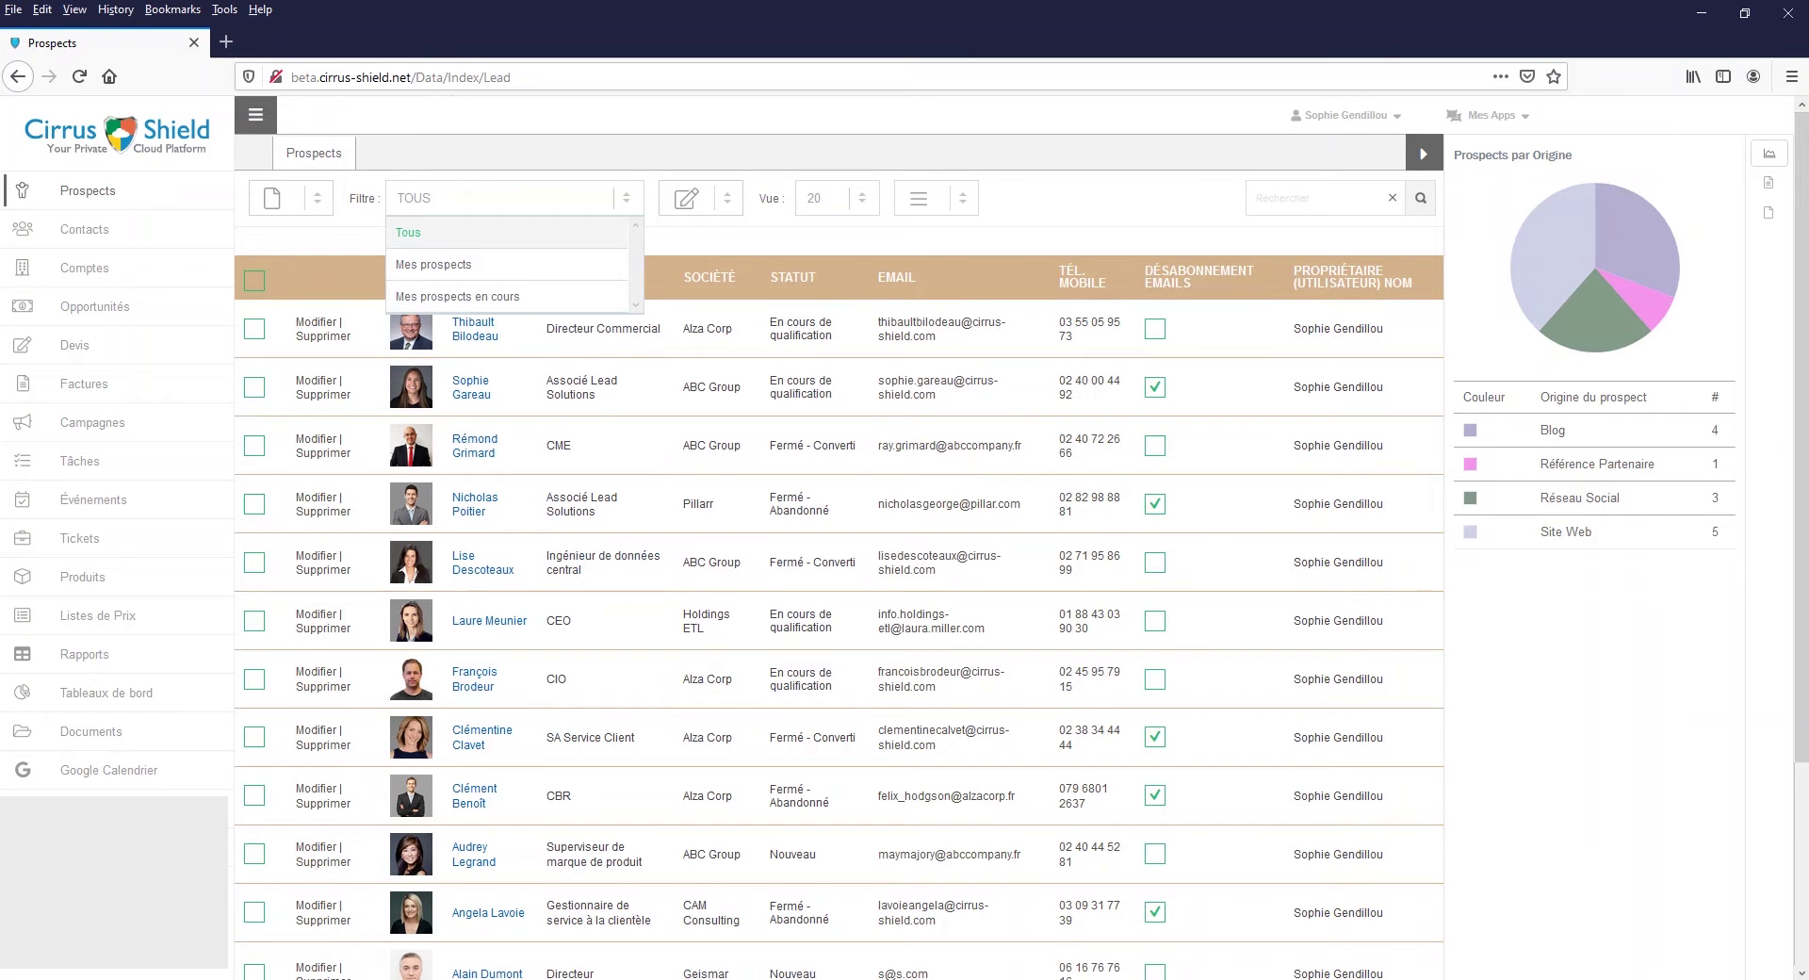
# - Display the prospects in the Carte layout and in the Grande carte layout
pyautogui.click(961, 198)
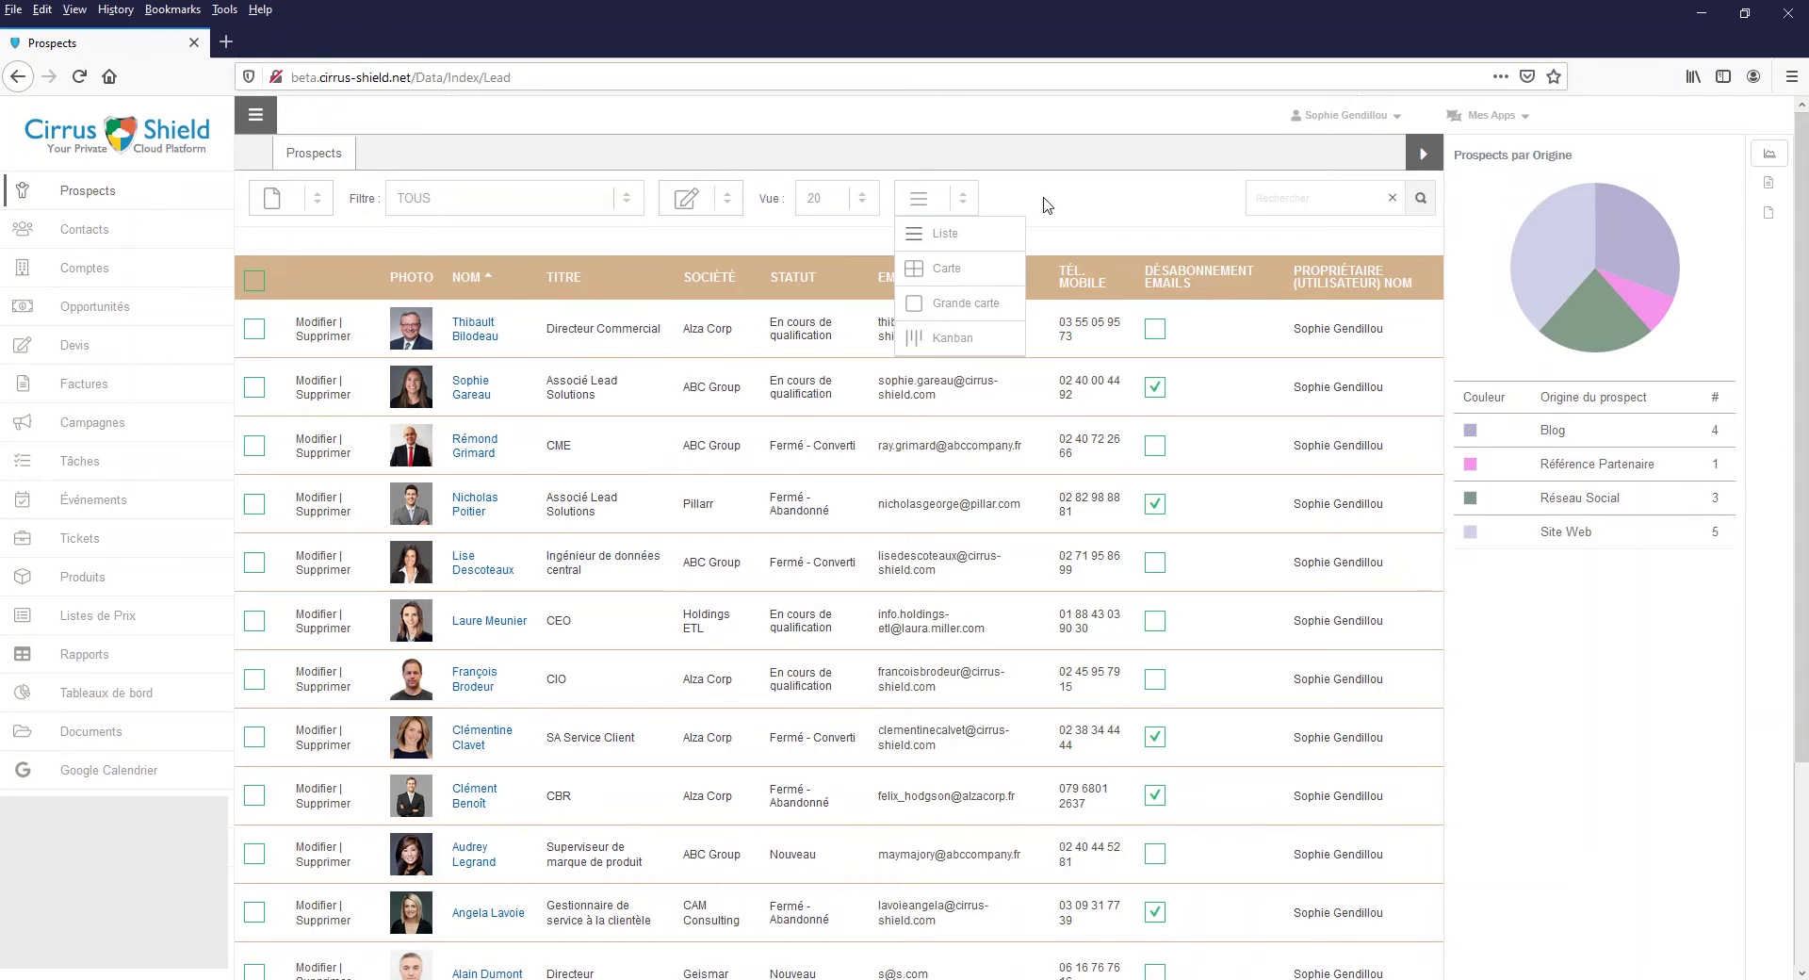
pyautogui.click(994, 269)
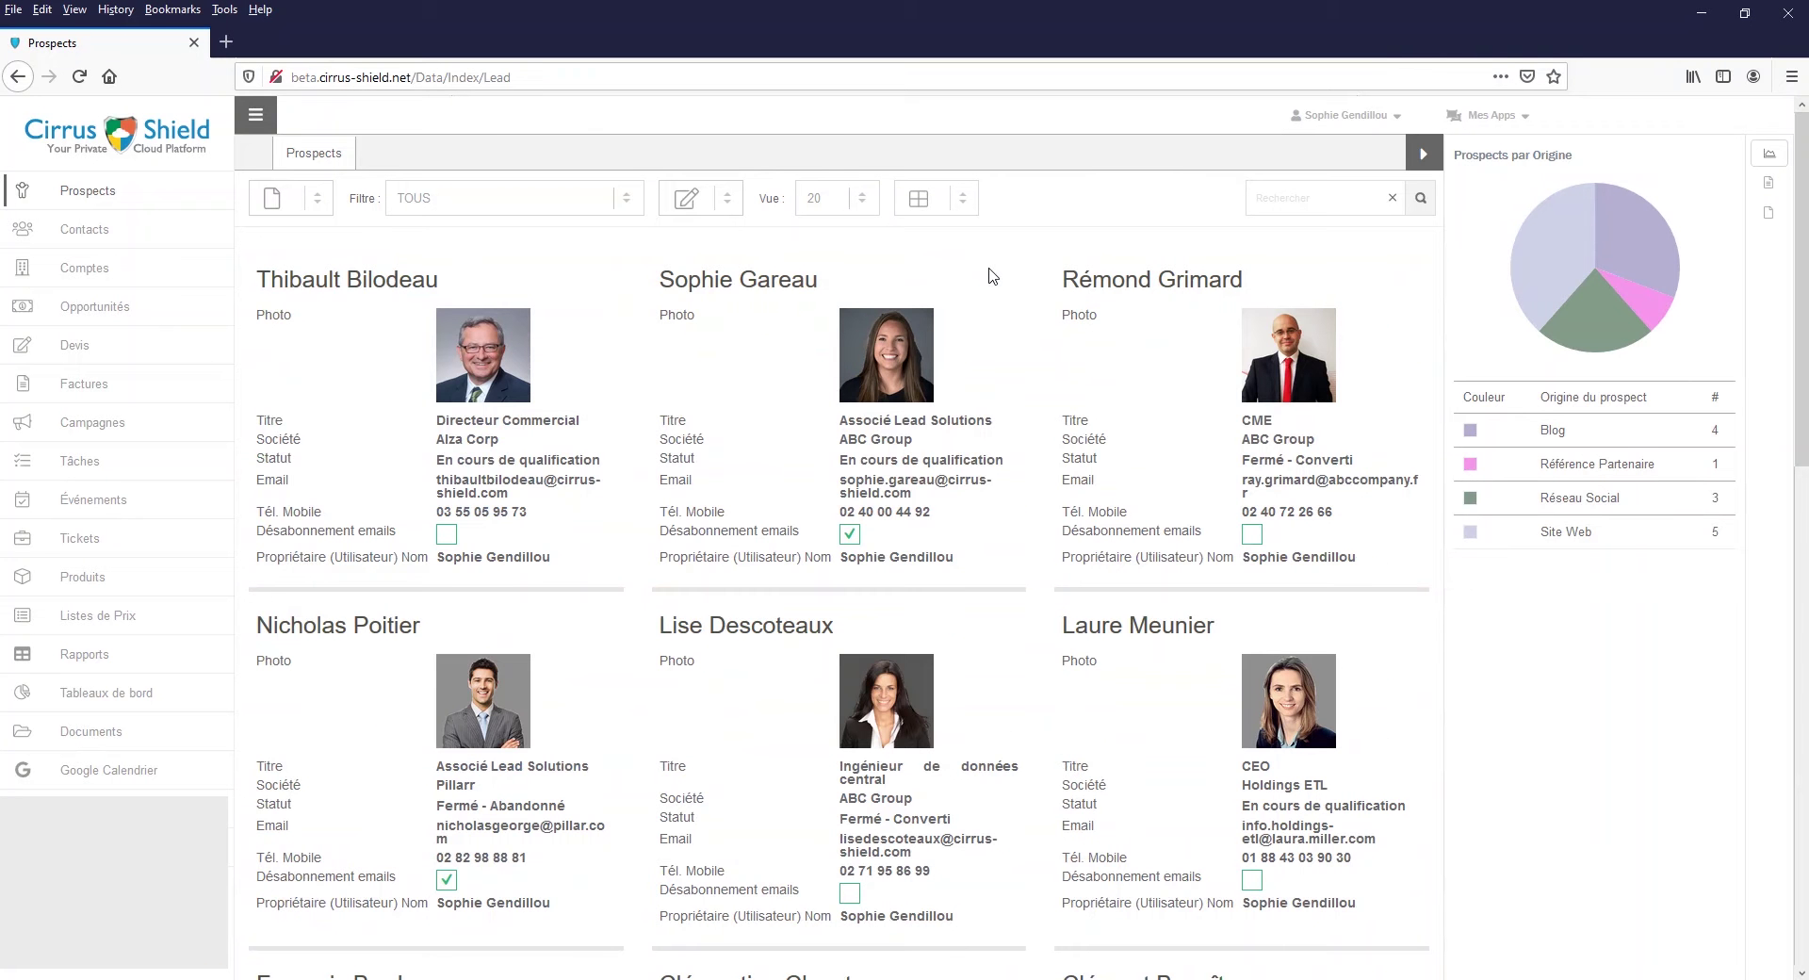
pyautogui.click(962, 203)
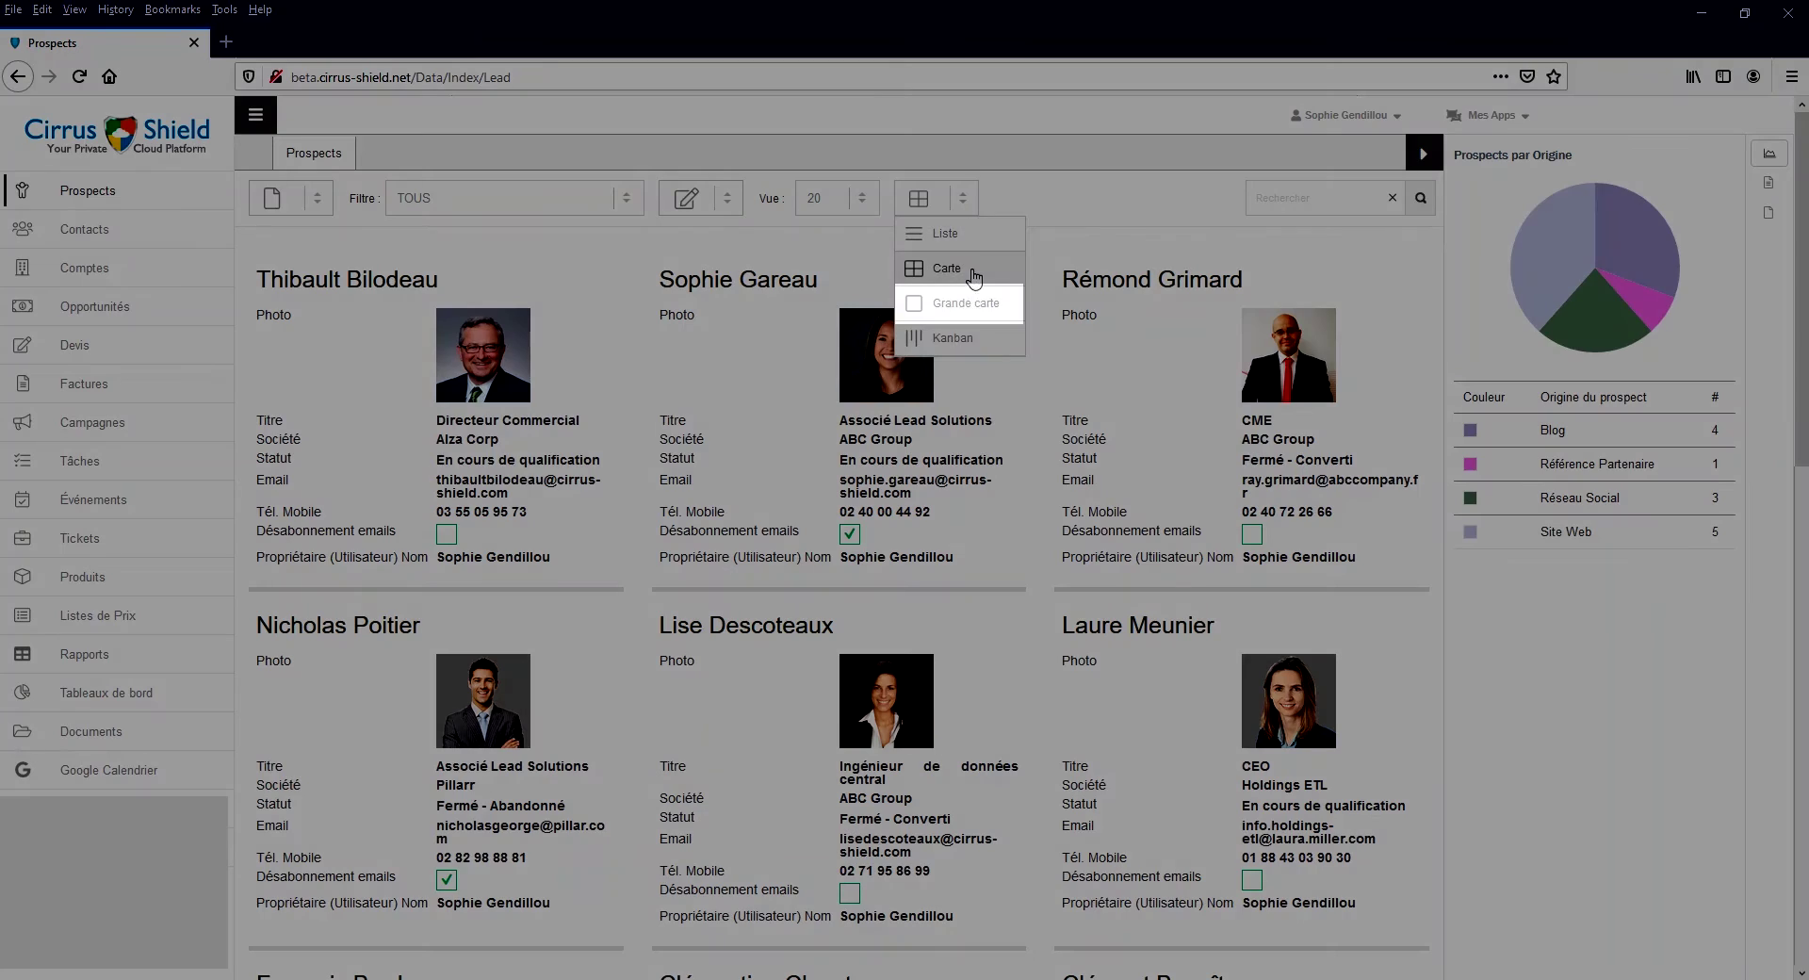
pyautogui.click(976, 307)
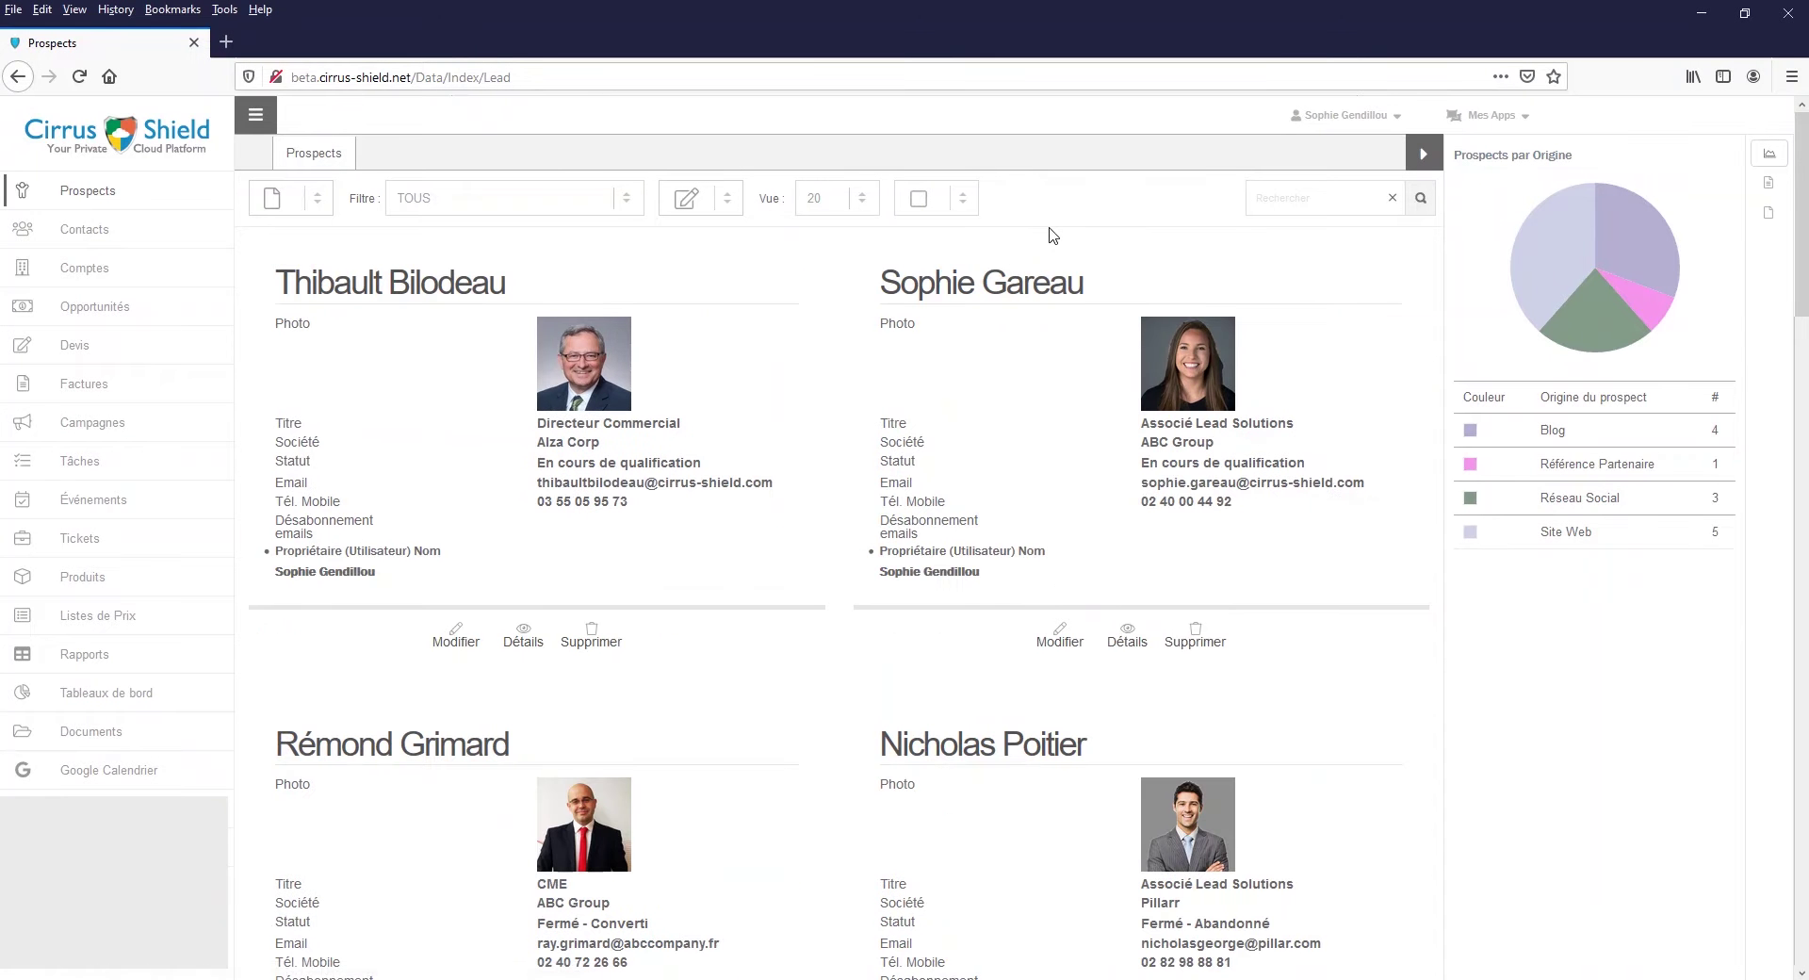
# - Show the prospects as a Kanban board and move the Alza Corp Directeur Commercial's card to Fermé - Converti
pyautogui.click(965, 204)
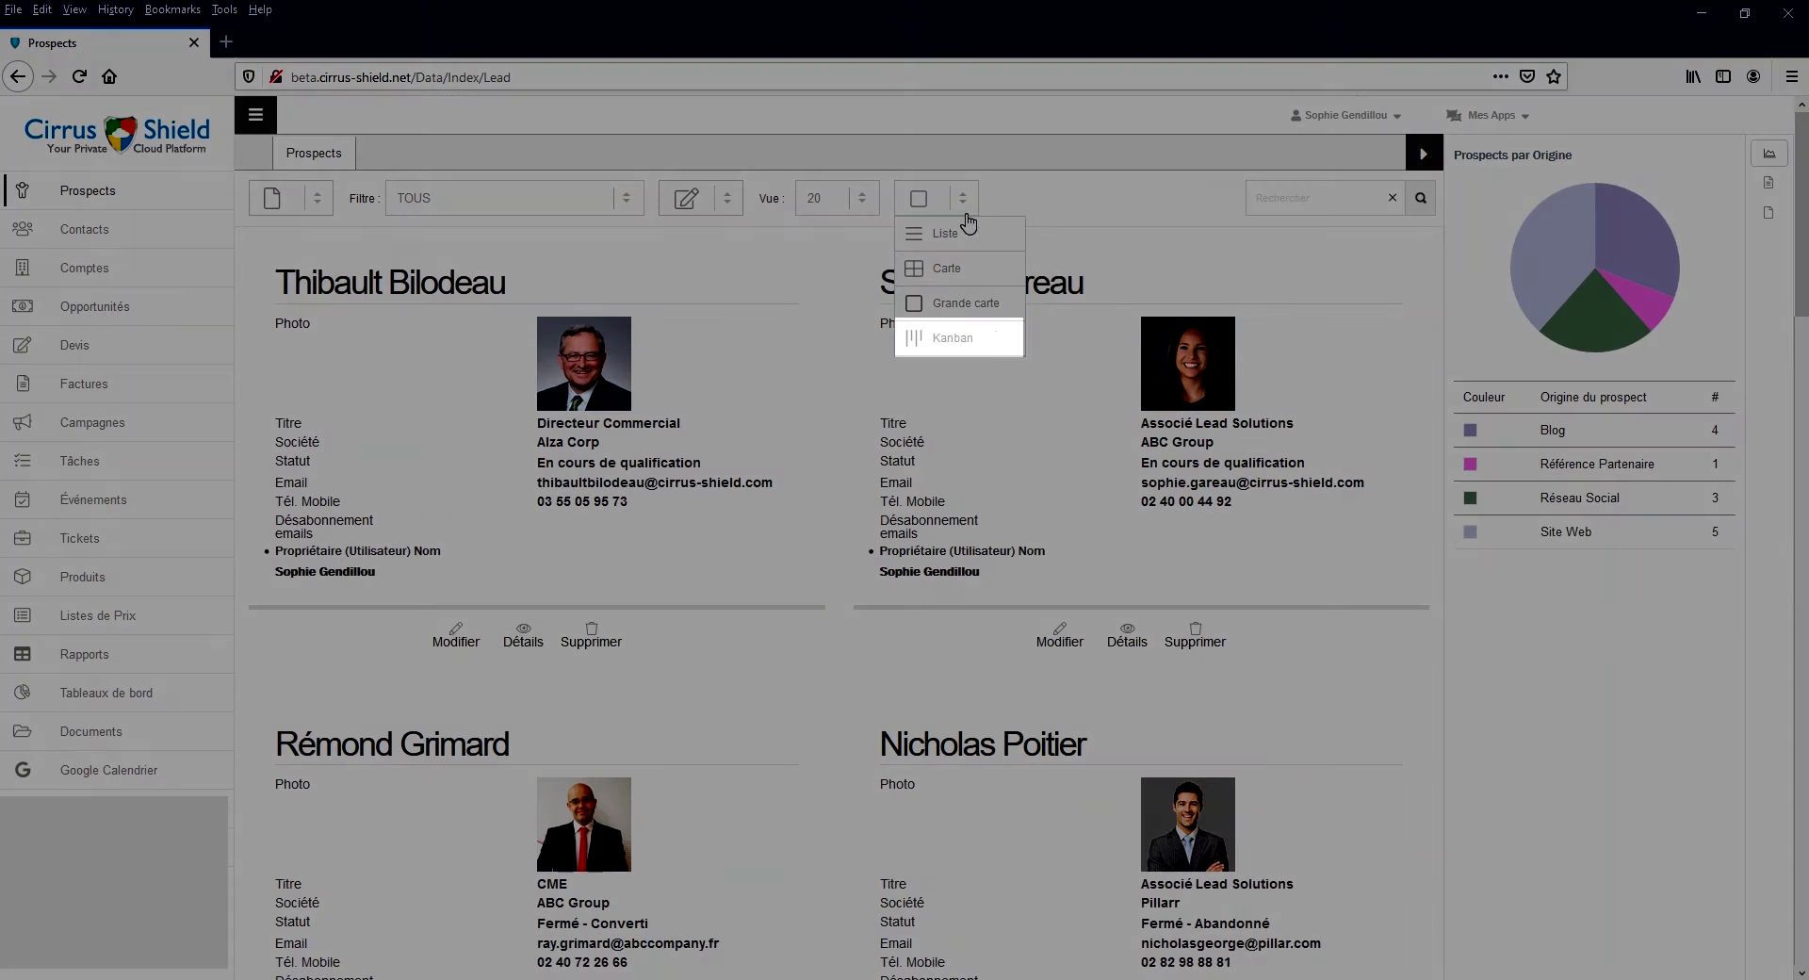
pyautogui.click(991, 346)
pyautogui.moveTo(520, 369); pyautogui.dragTo(937, 366)
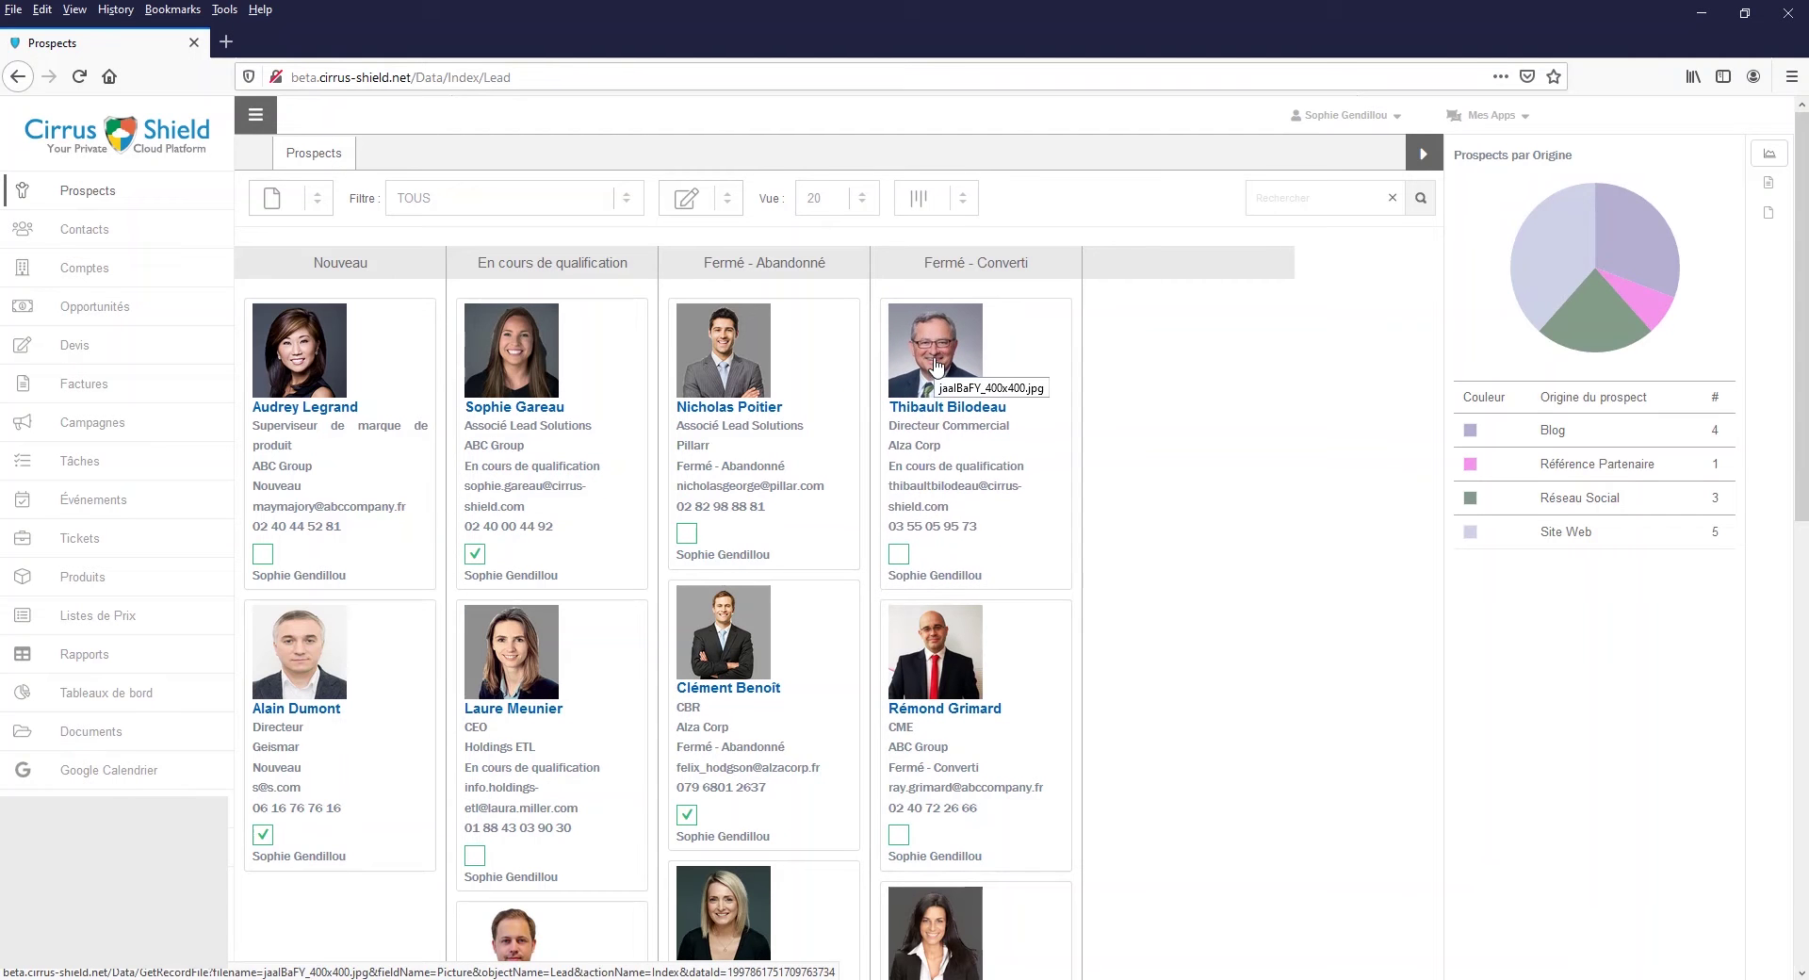
# - Return the prospects to the Liste layout and bring up the record preview and quick create form beside them
pyautogui.click(962, 198)
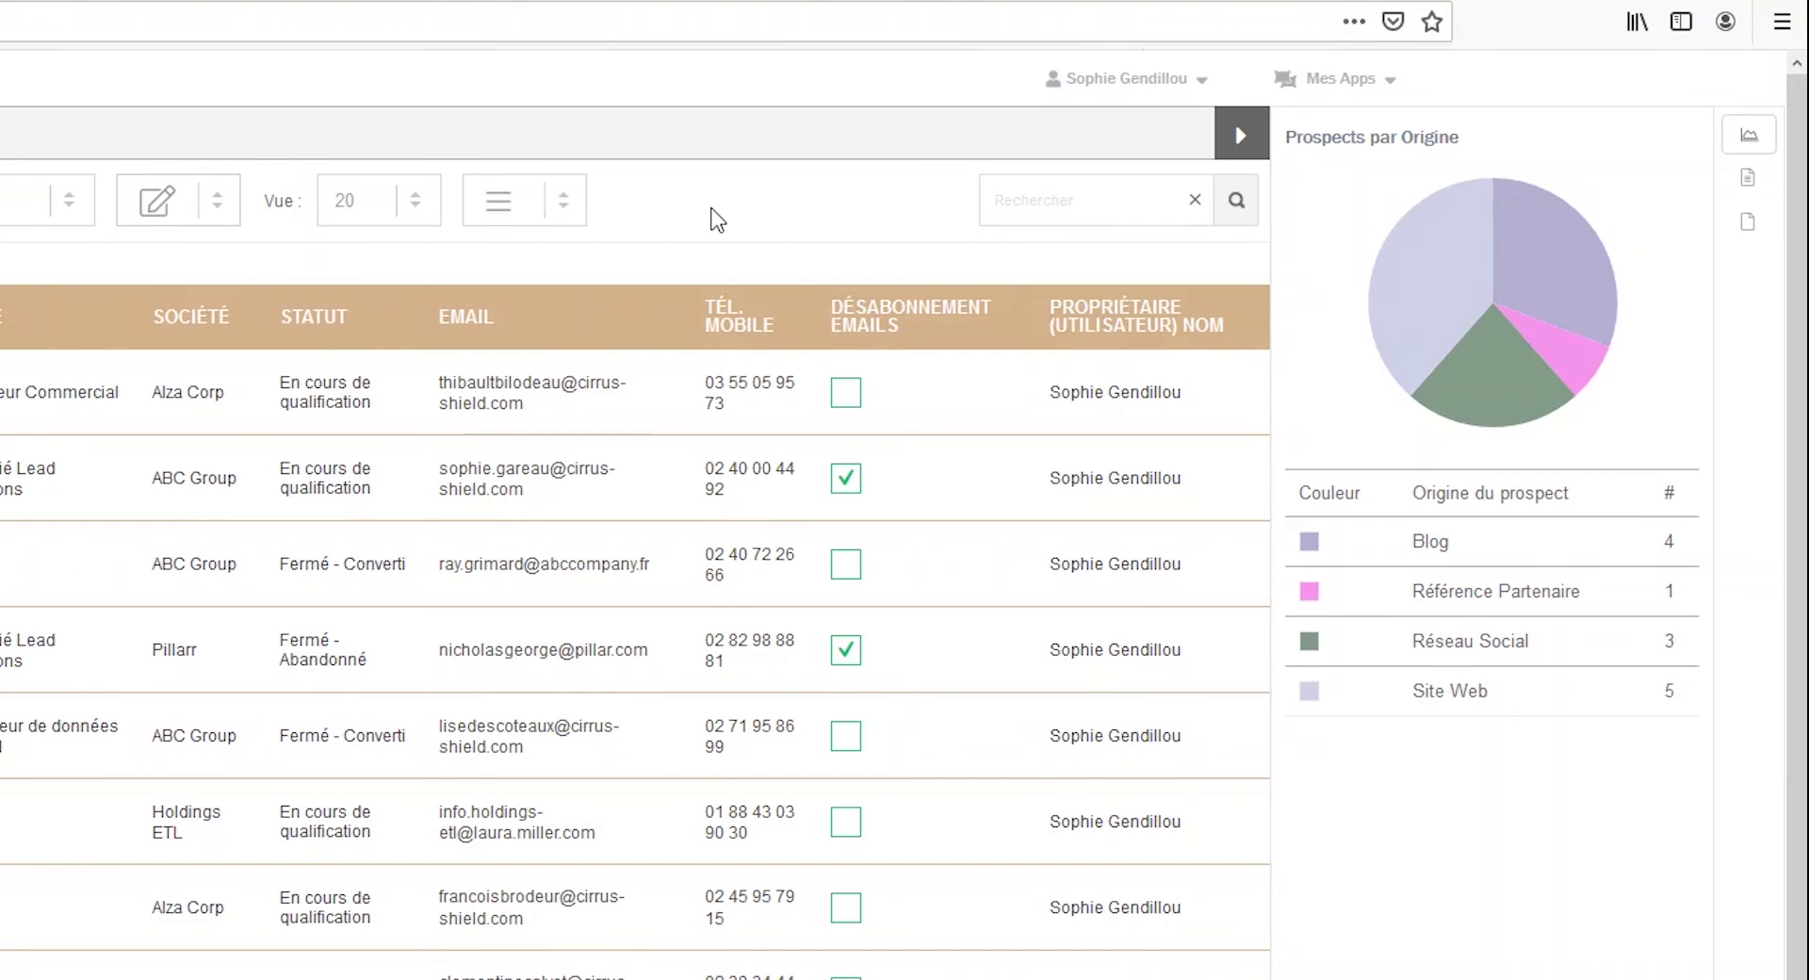
pyautogui.click(1751, 180)
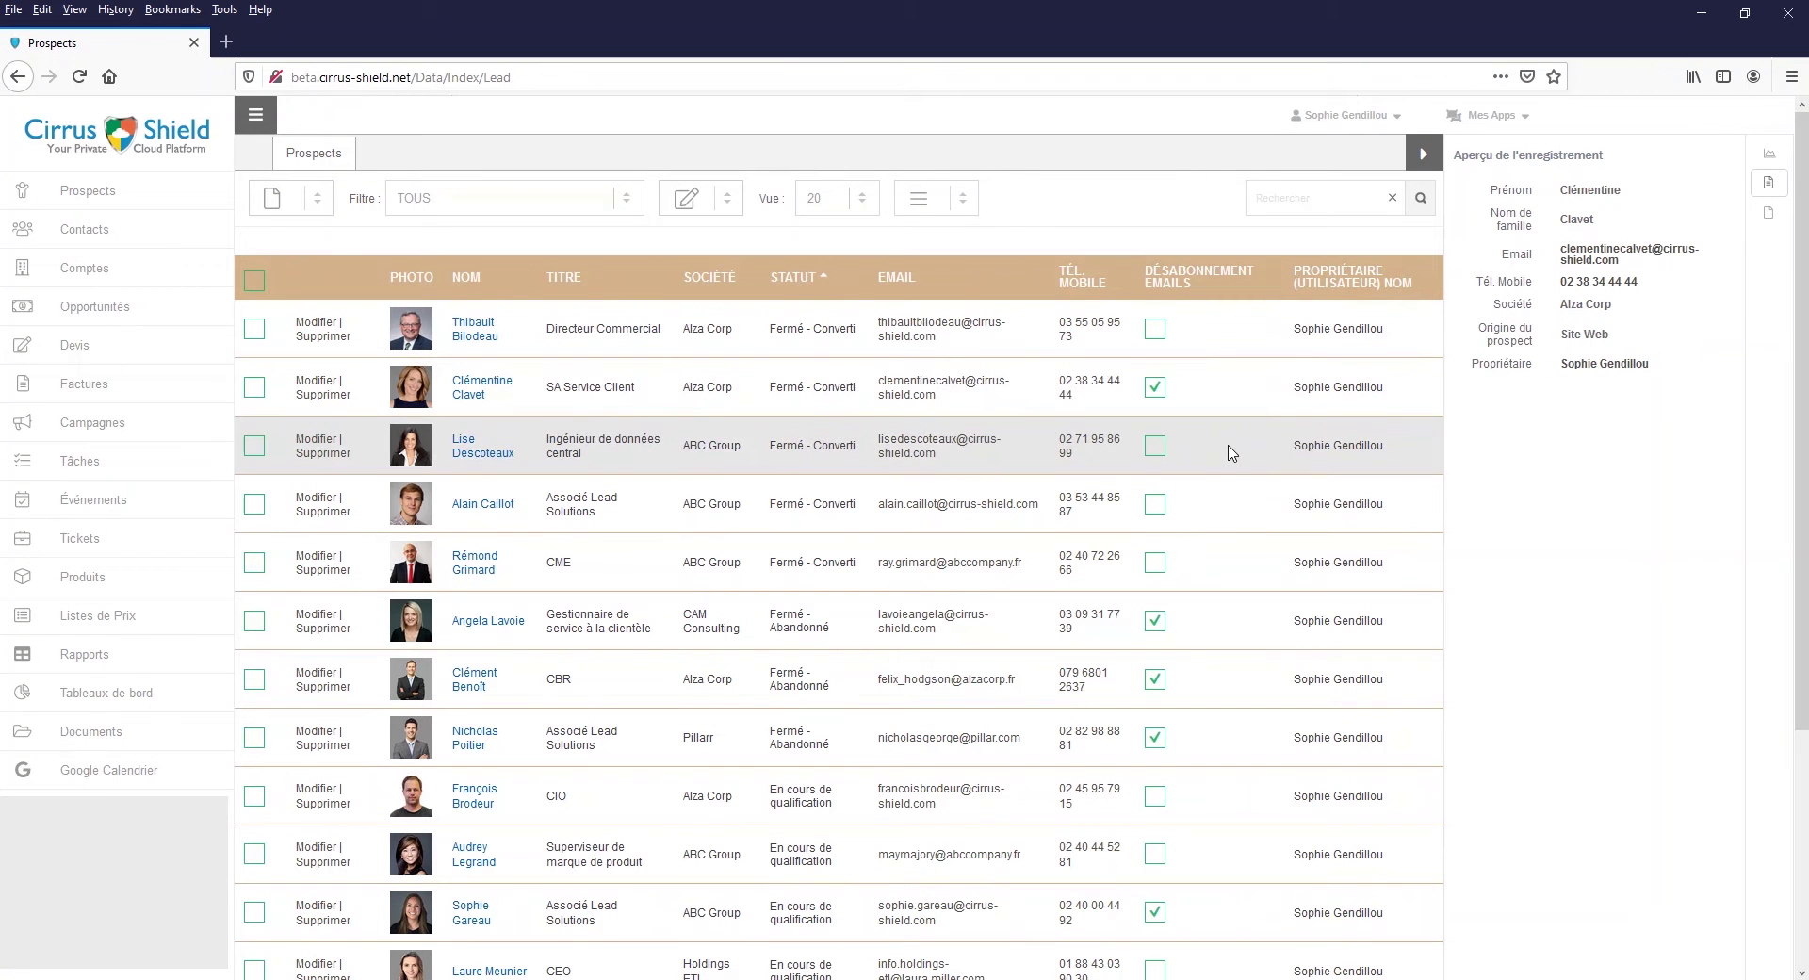
pyautogui.moveTo(1227, 449)
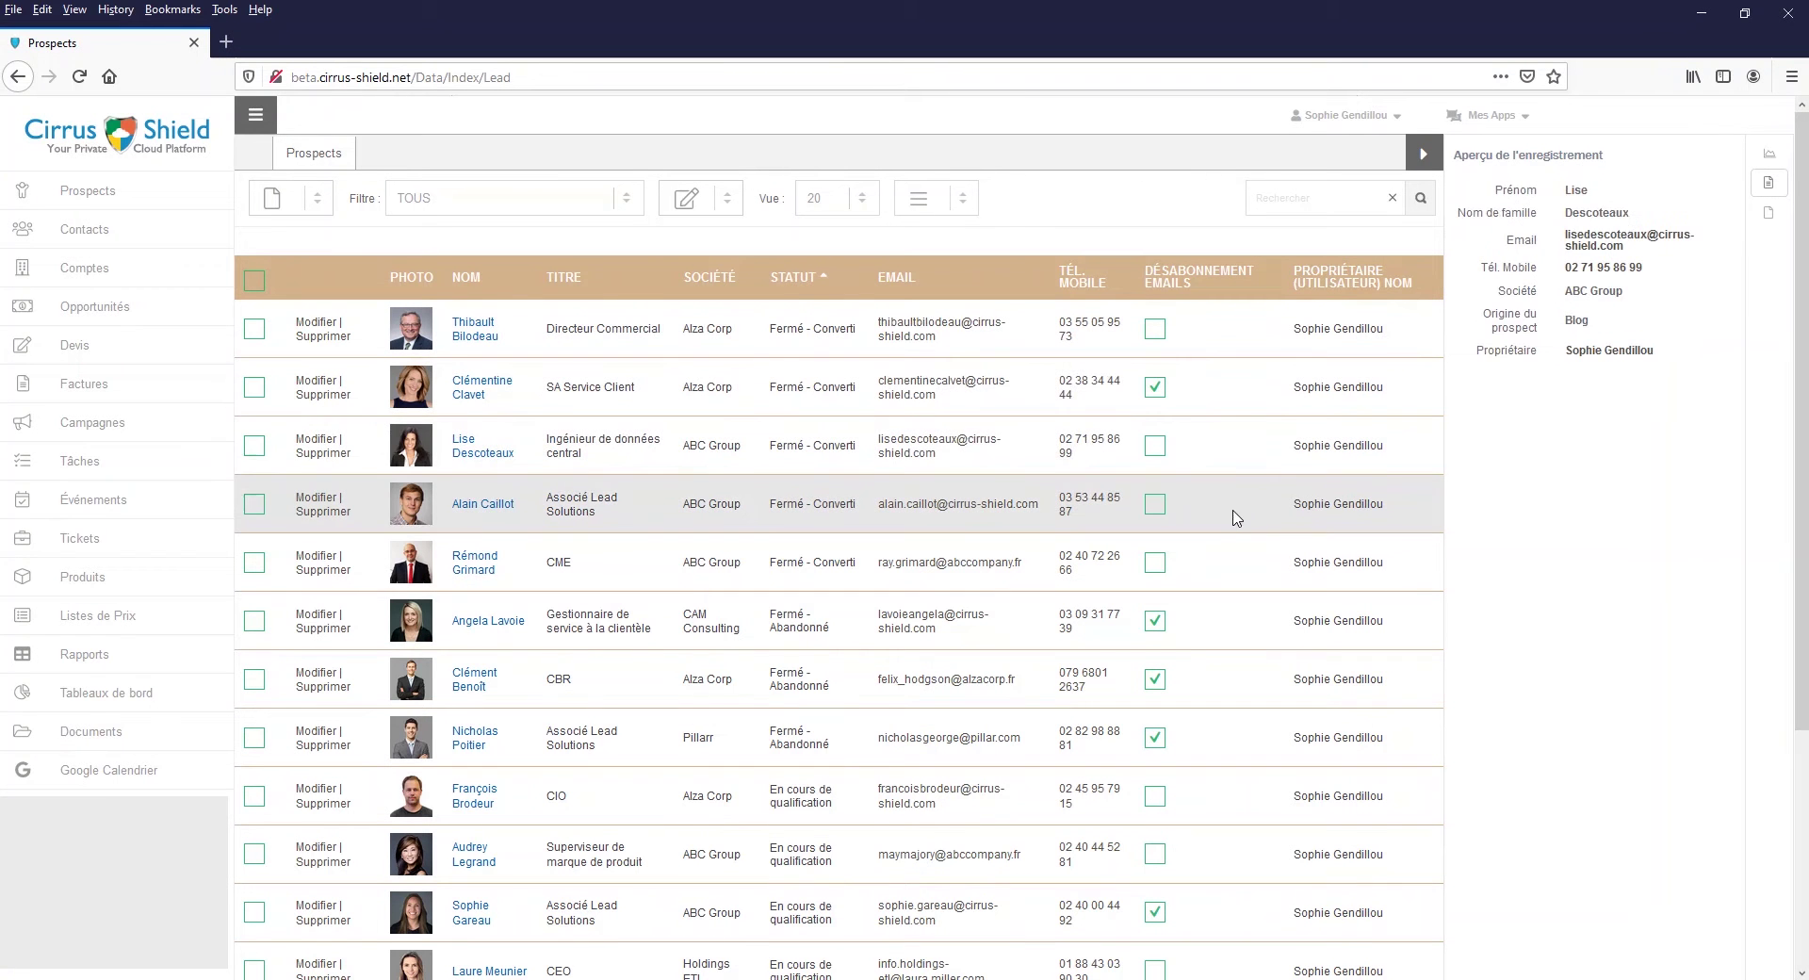
pyautogui.click(1777, 219)
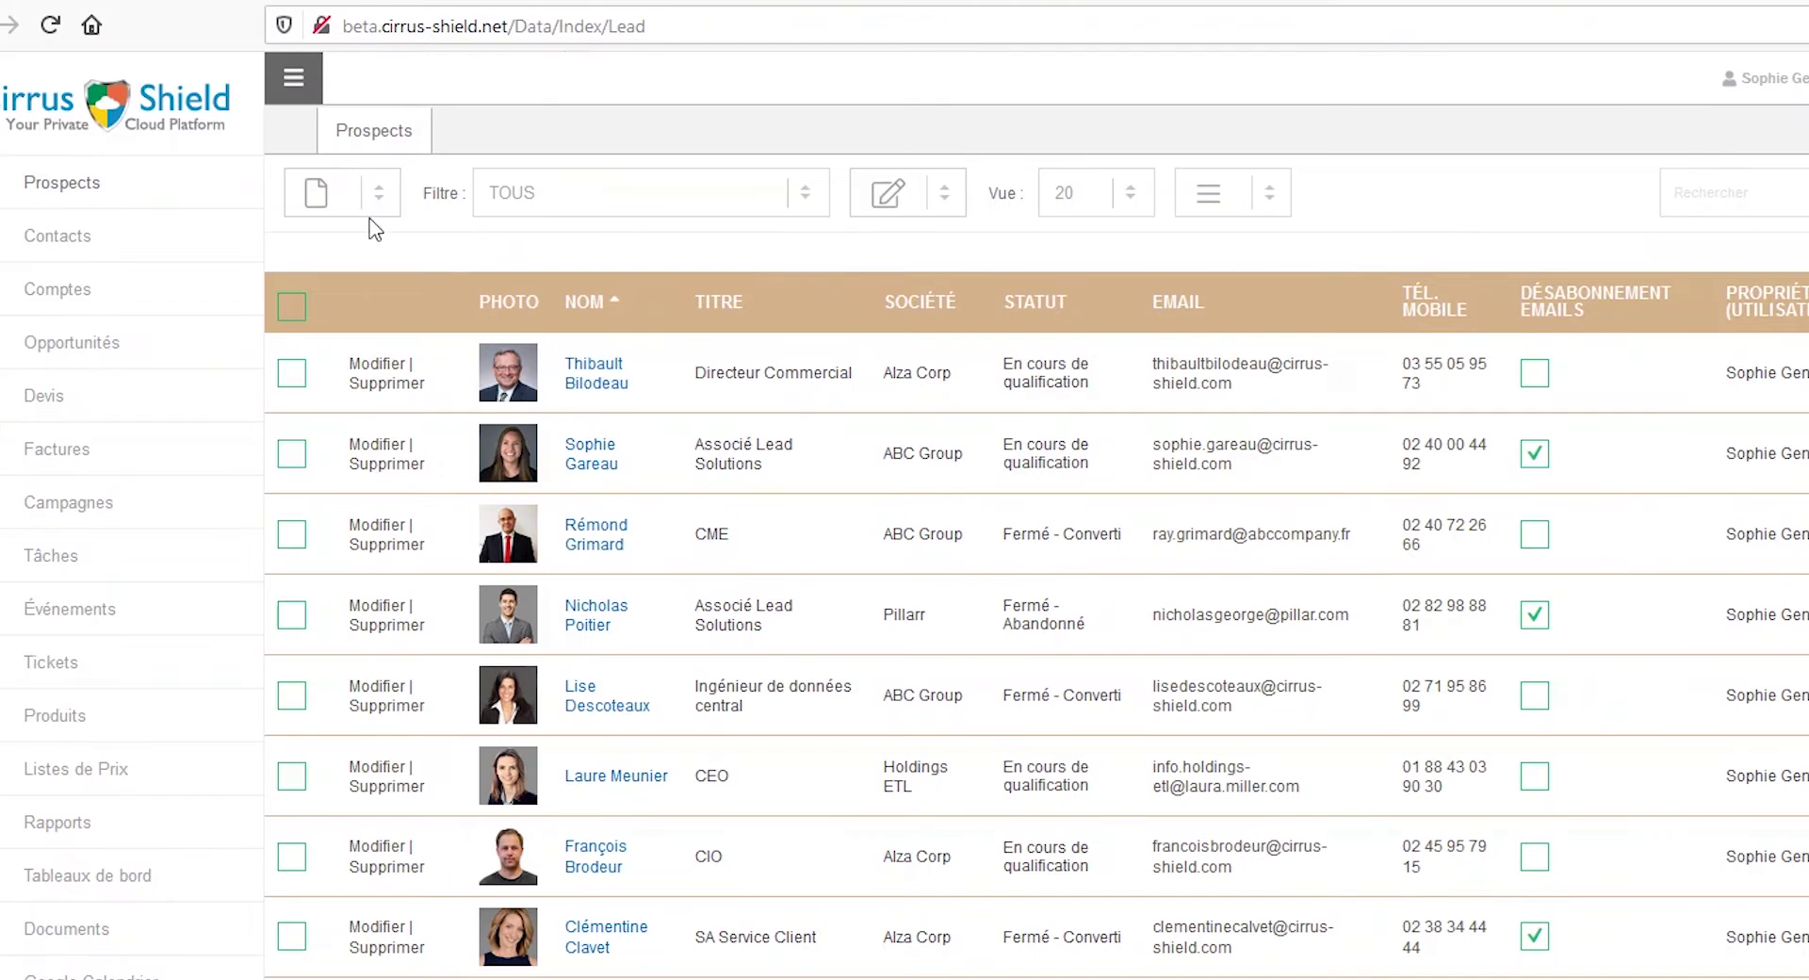
# - Select the second, third and fifth prospects in the list and open Modifier en masse for them
pyautogui.click(382, 209)
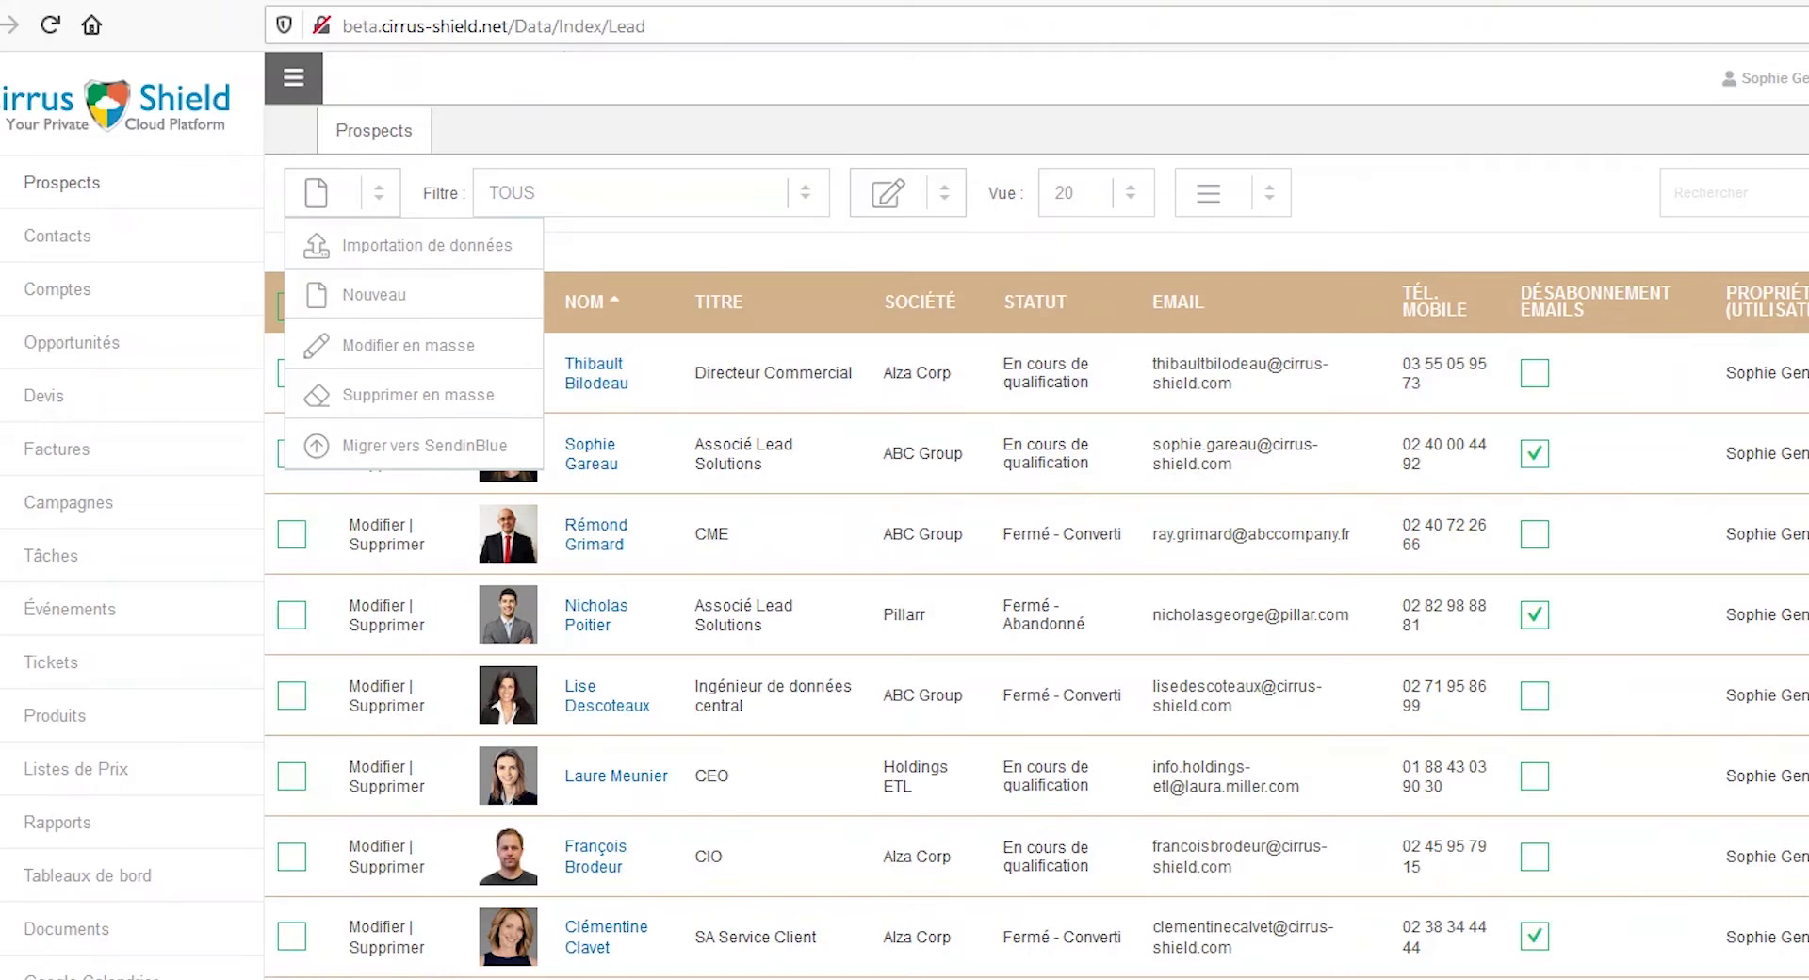
pyautogui.click(292, 453)
pyautogui.click(290, 541)
pyautogui.click(292, 697)
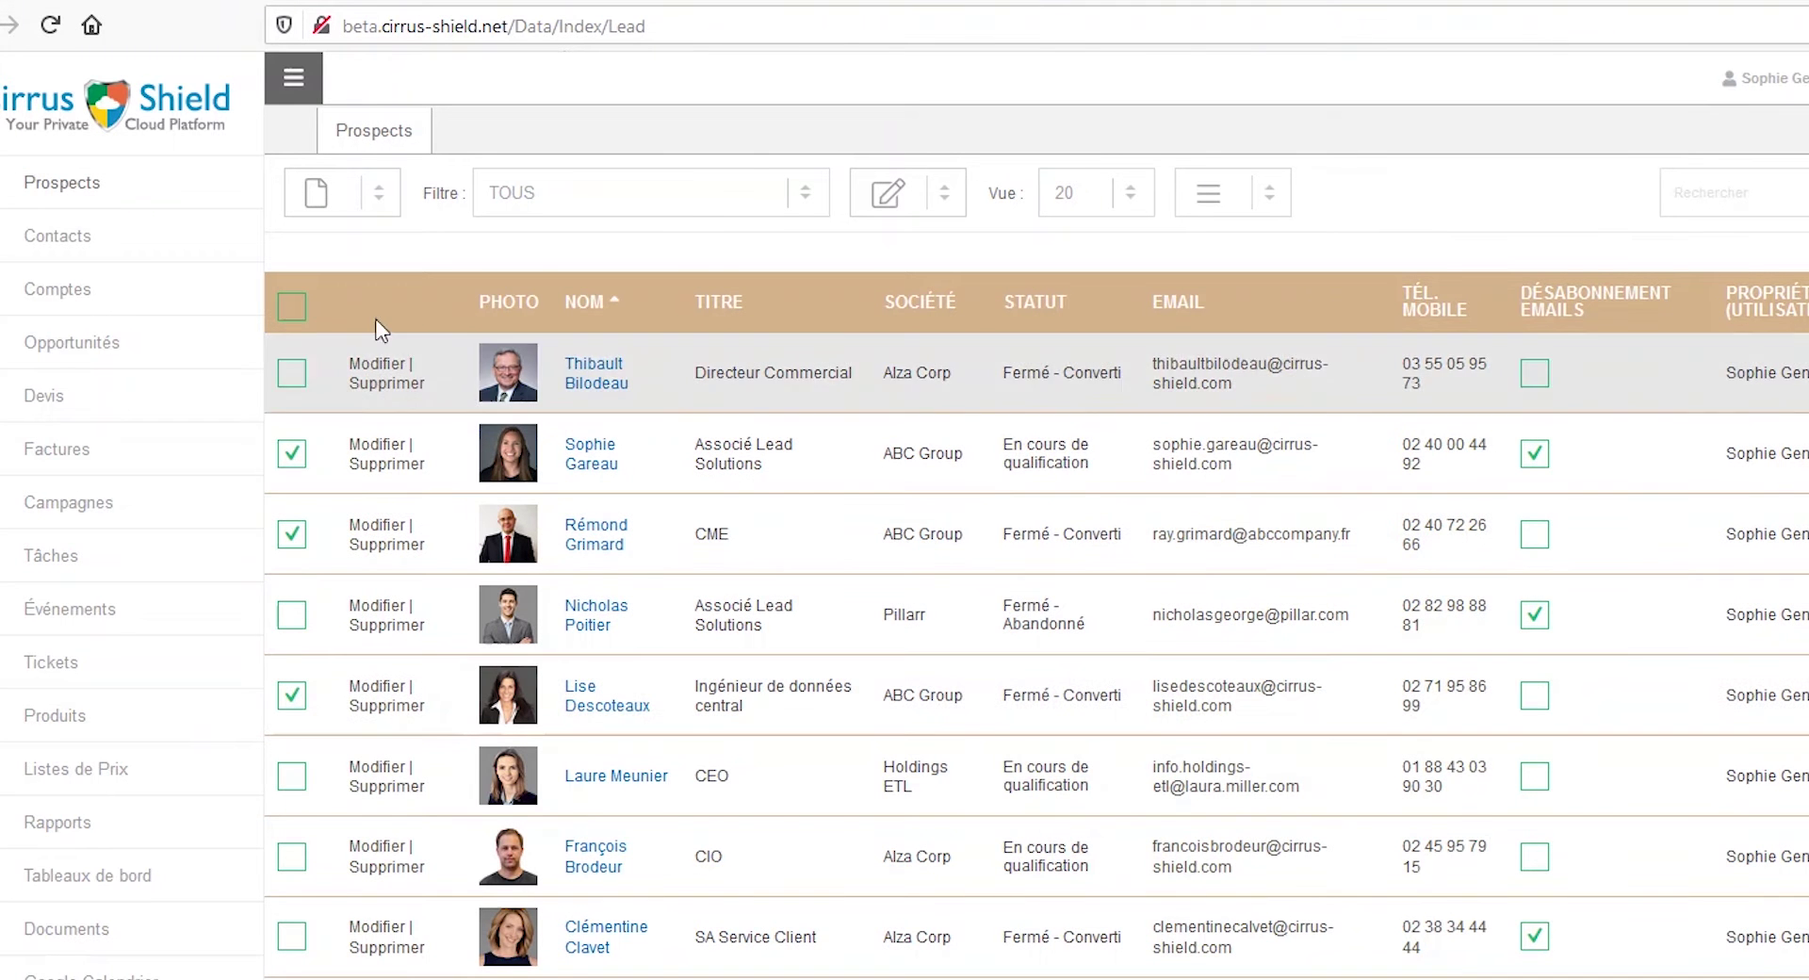
pyautogui.click(368, 195)
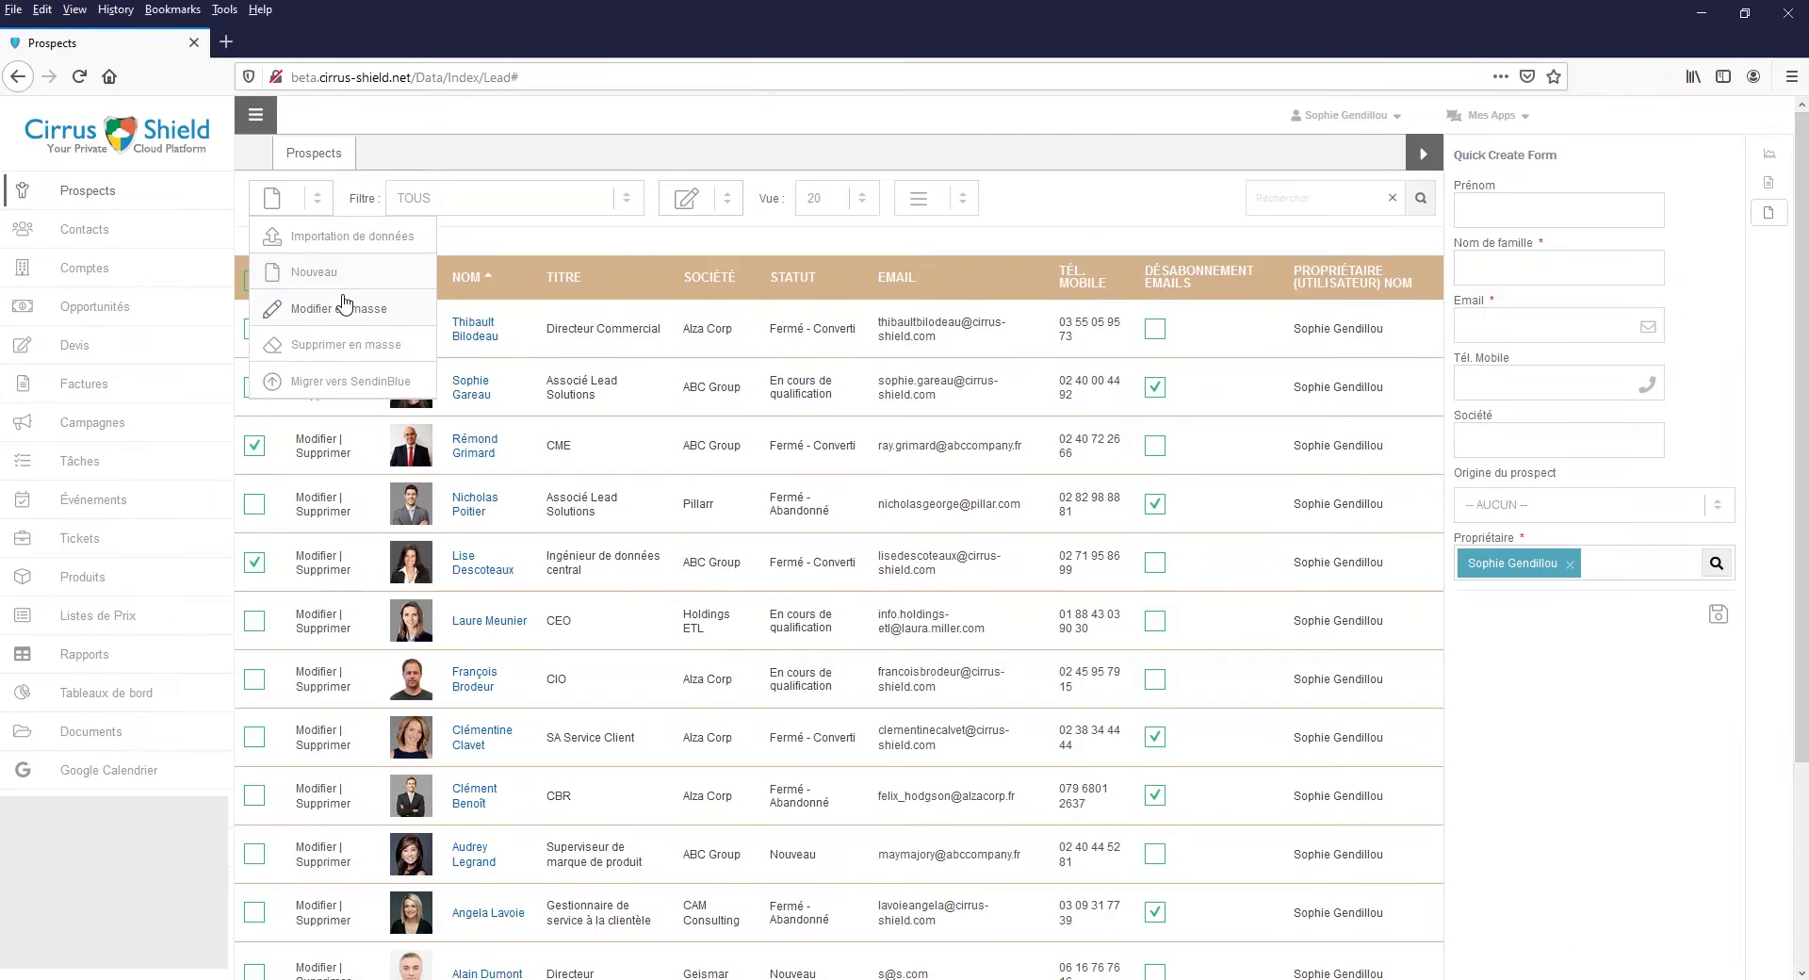
pyautogui.click(415, 345)
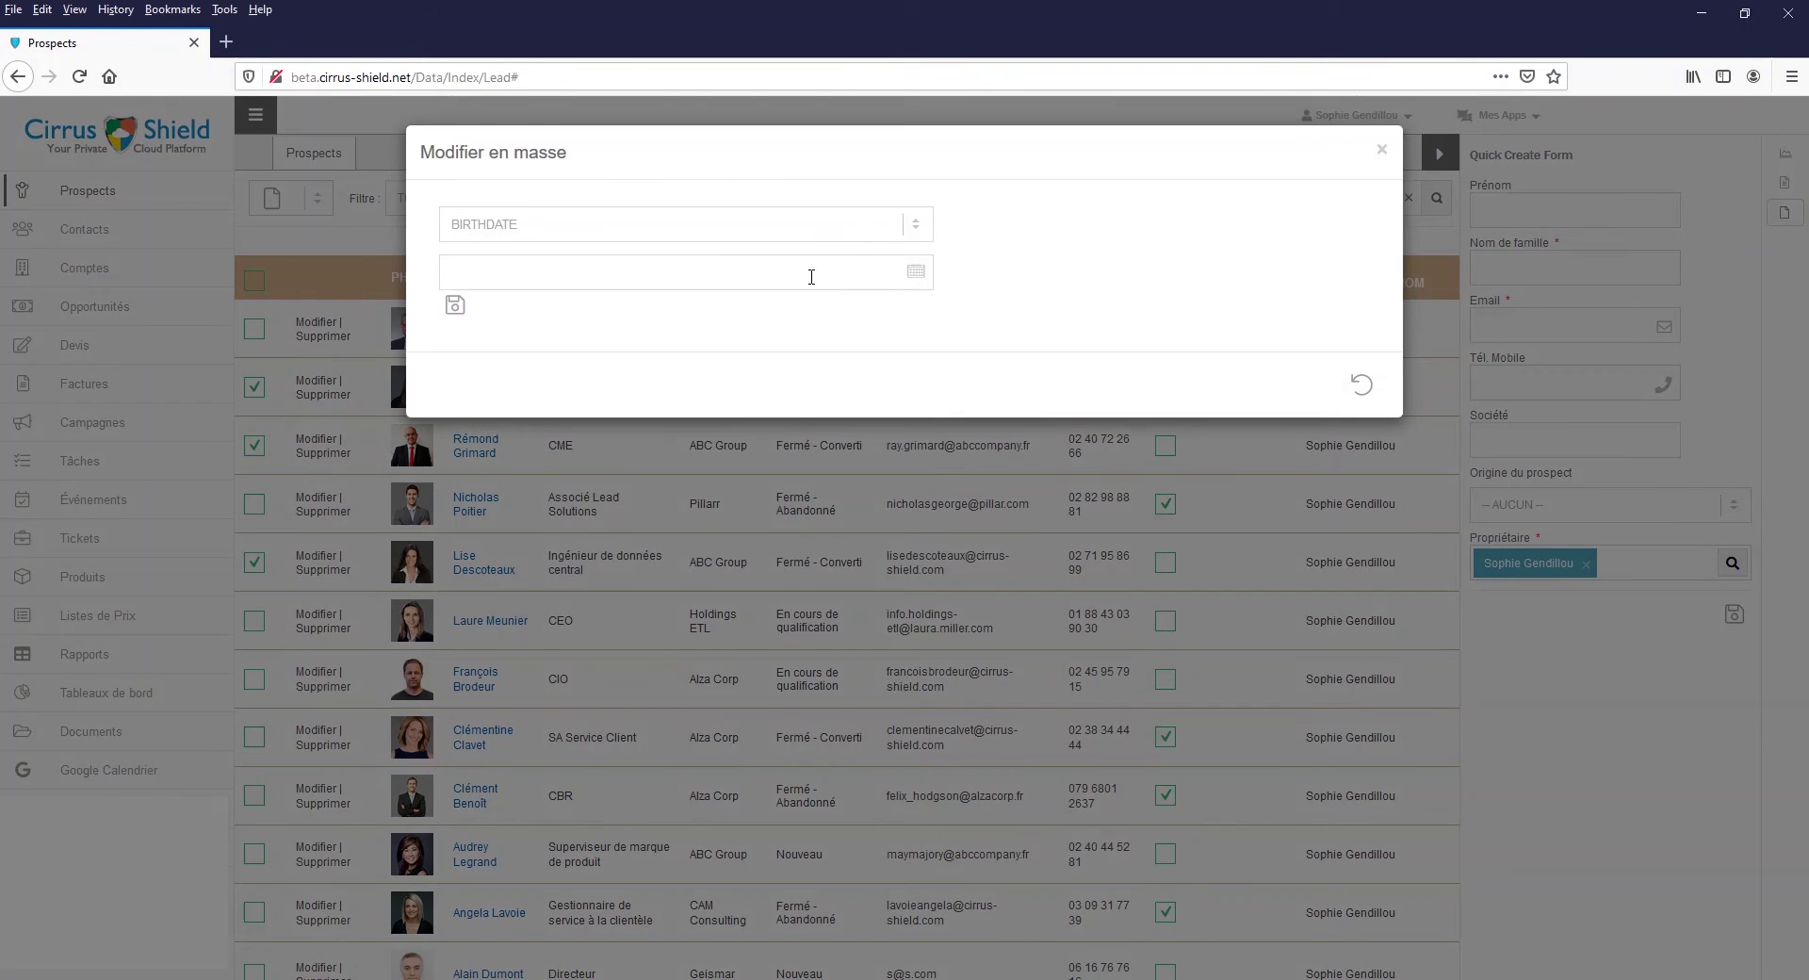
# - Set the Pays field to Canada for the selected prospects and save the mass edit
pyautogui.click(875, 234)
pyautogui.scroll(-1, 734, 440)
pyautogui.scroll(-4, 734, 440)
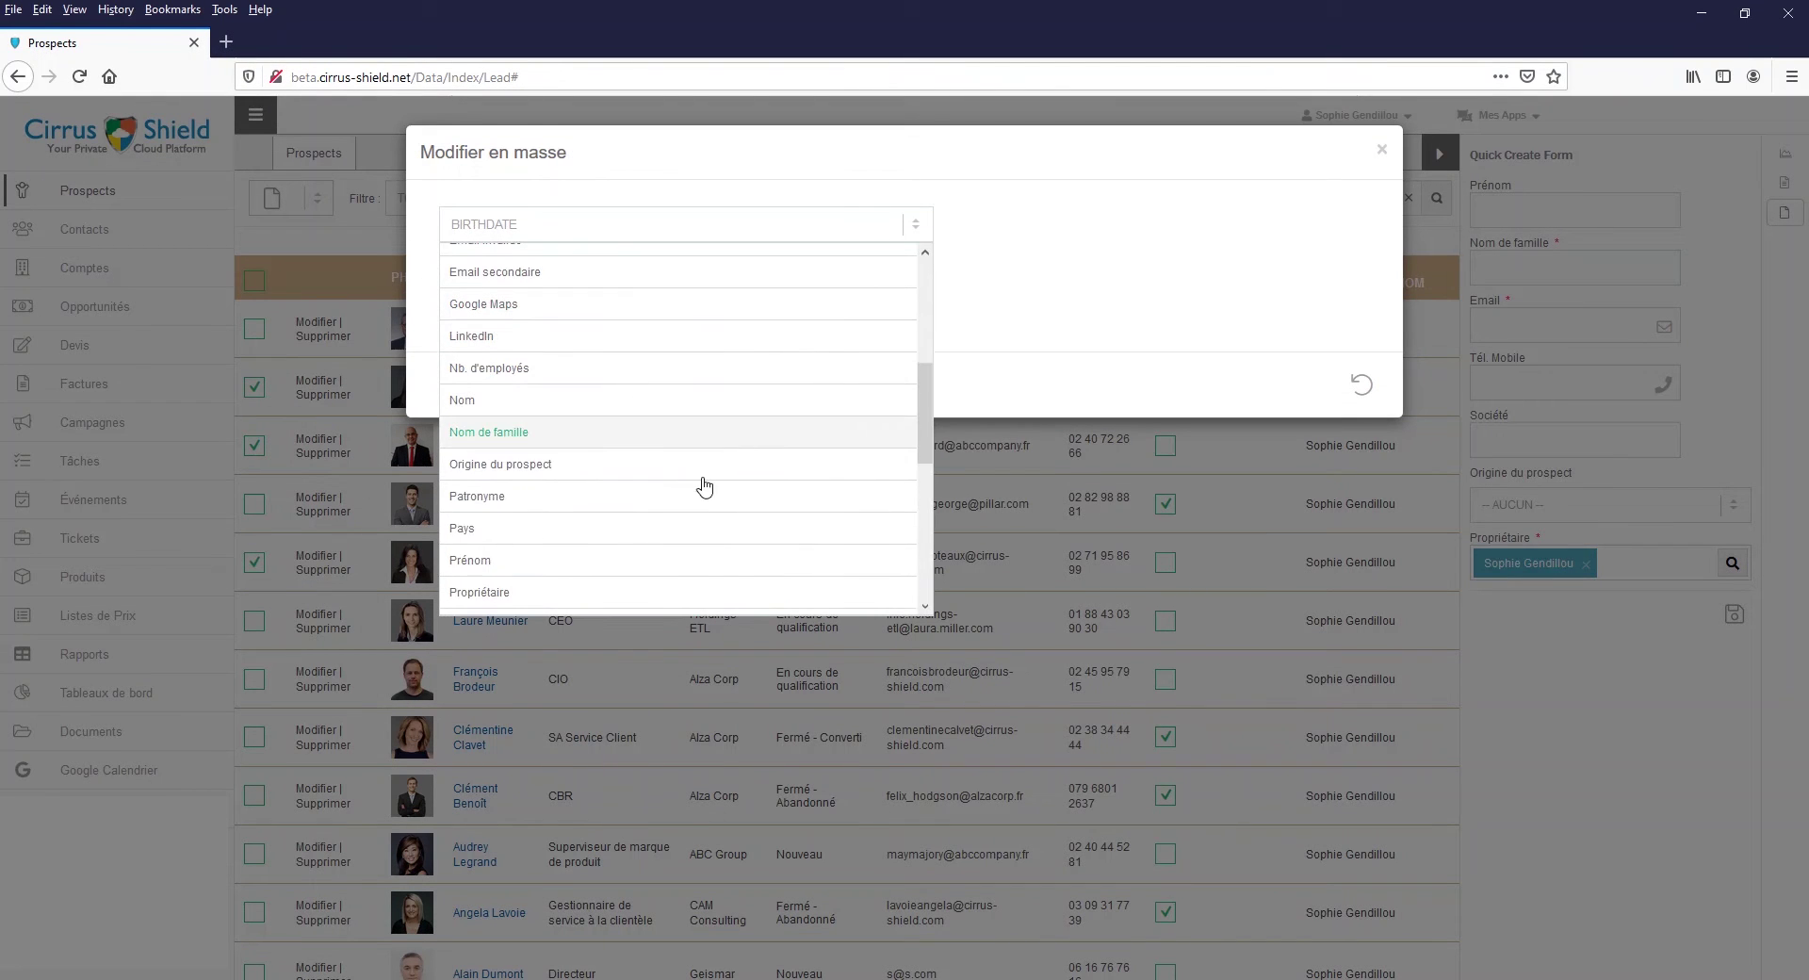
pyautogui.click(637, 529)
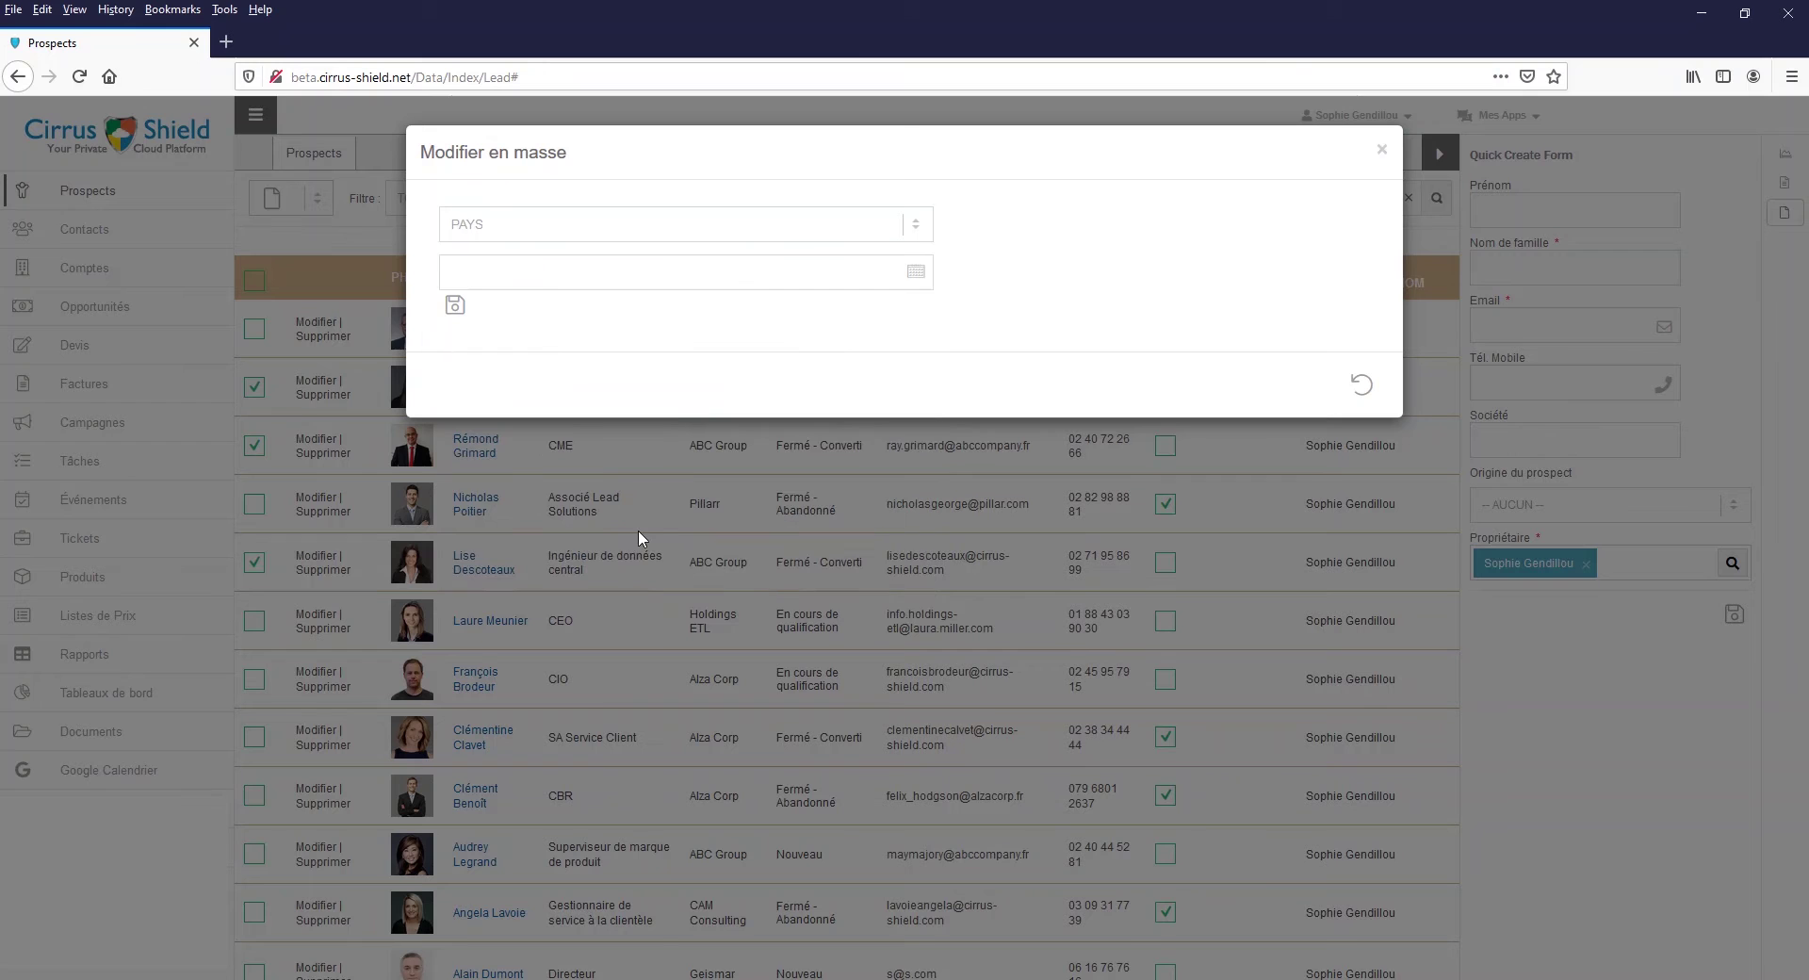
pyautogui.click(749, 275)
pyautogui.scroll(-8, 687, 500)
pyautogui.scroll(-3, 652, 580)
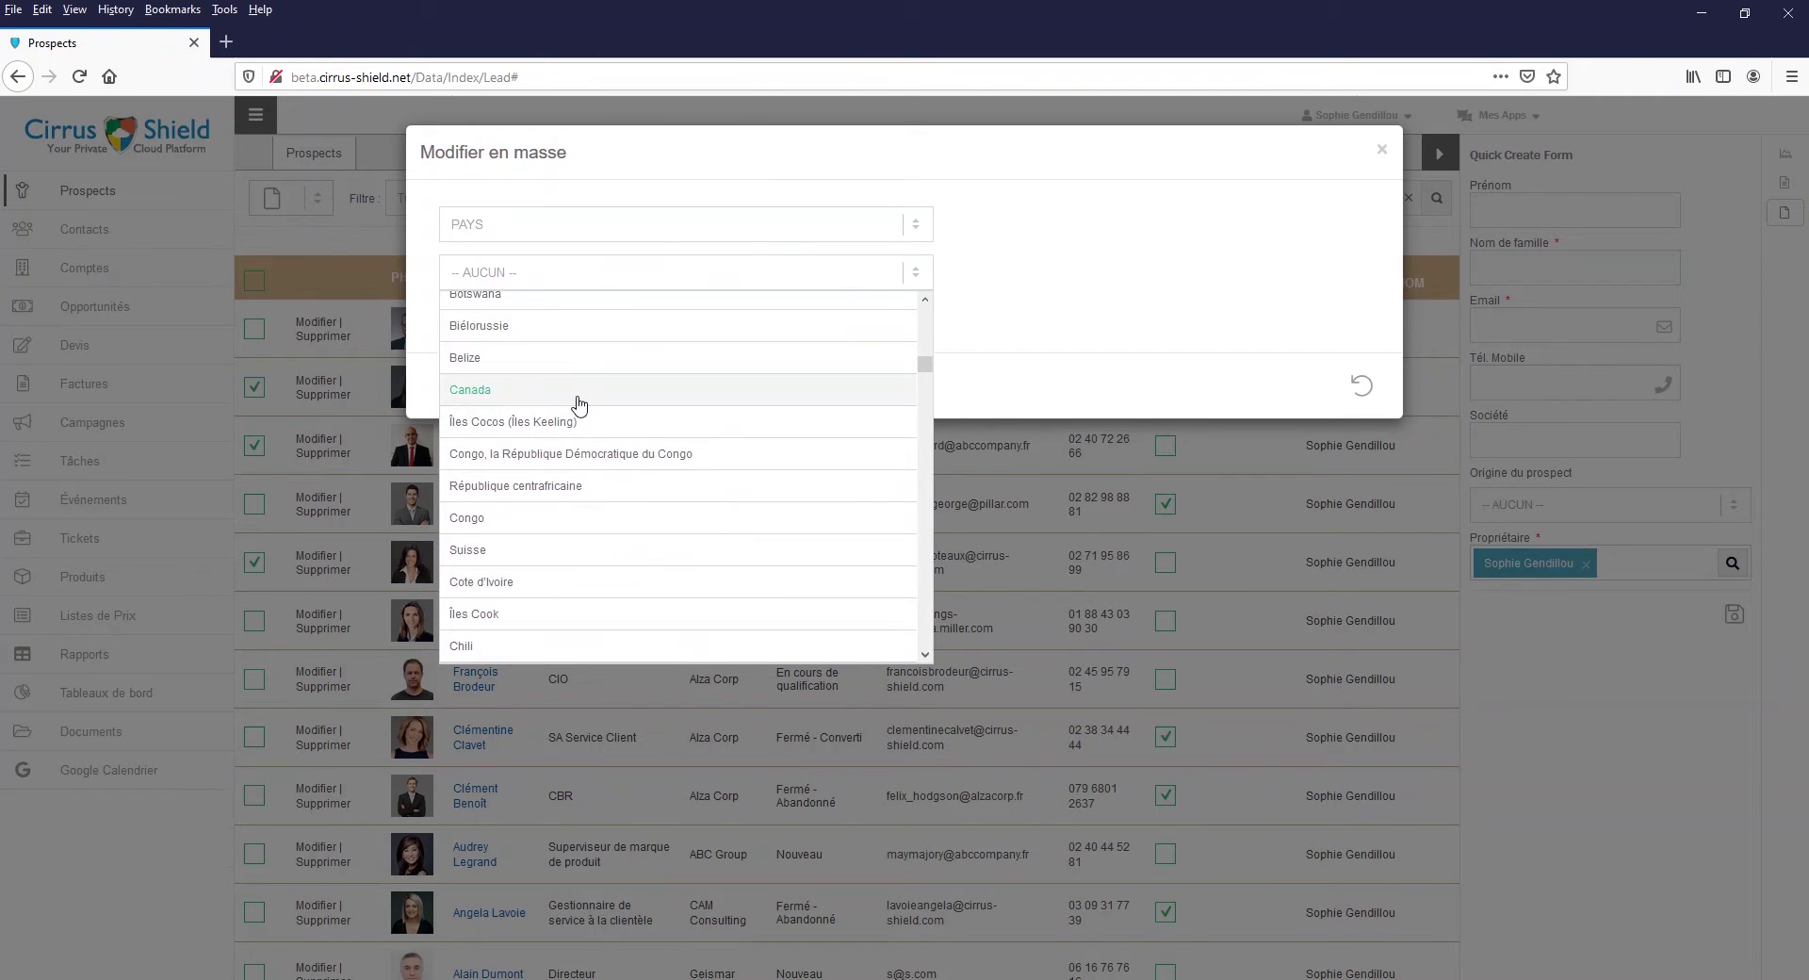
pyautogui.click(574, 403)
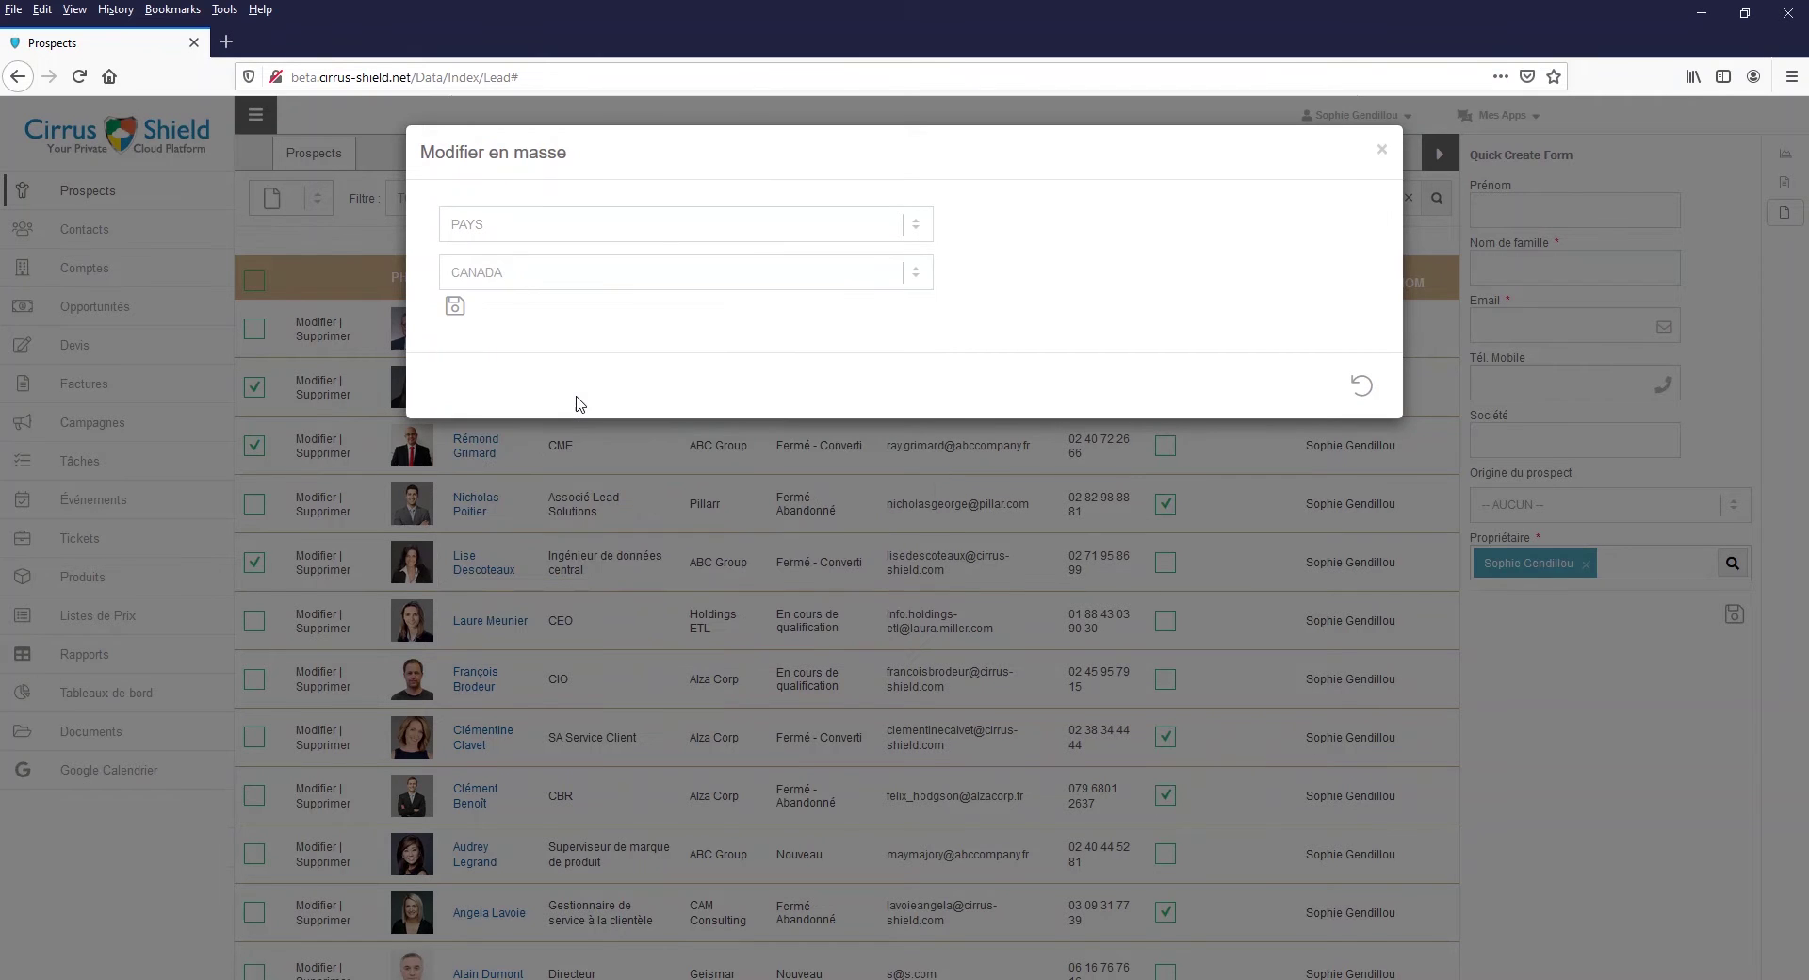
pyautogui.click(456, 308)
# - Open the ABC Groupe prospect with status Nouveau and view its Processus stages
pyautogui.moveTo(311, 200)
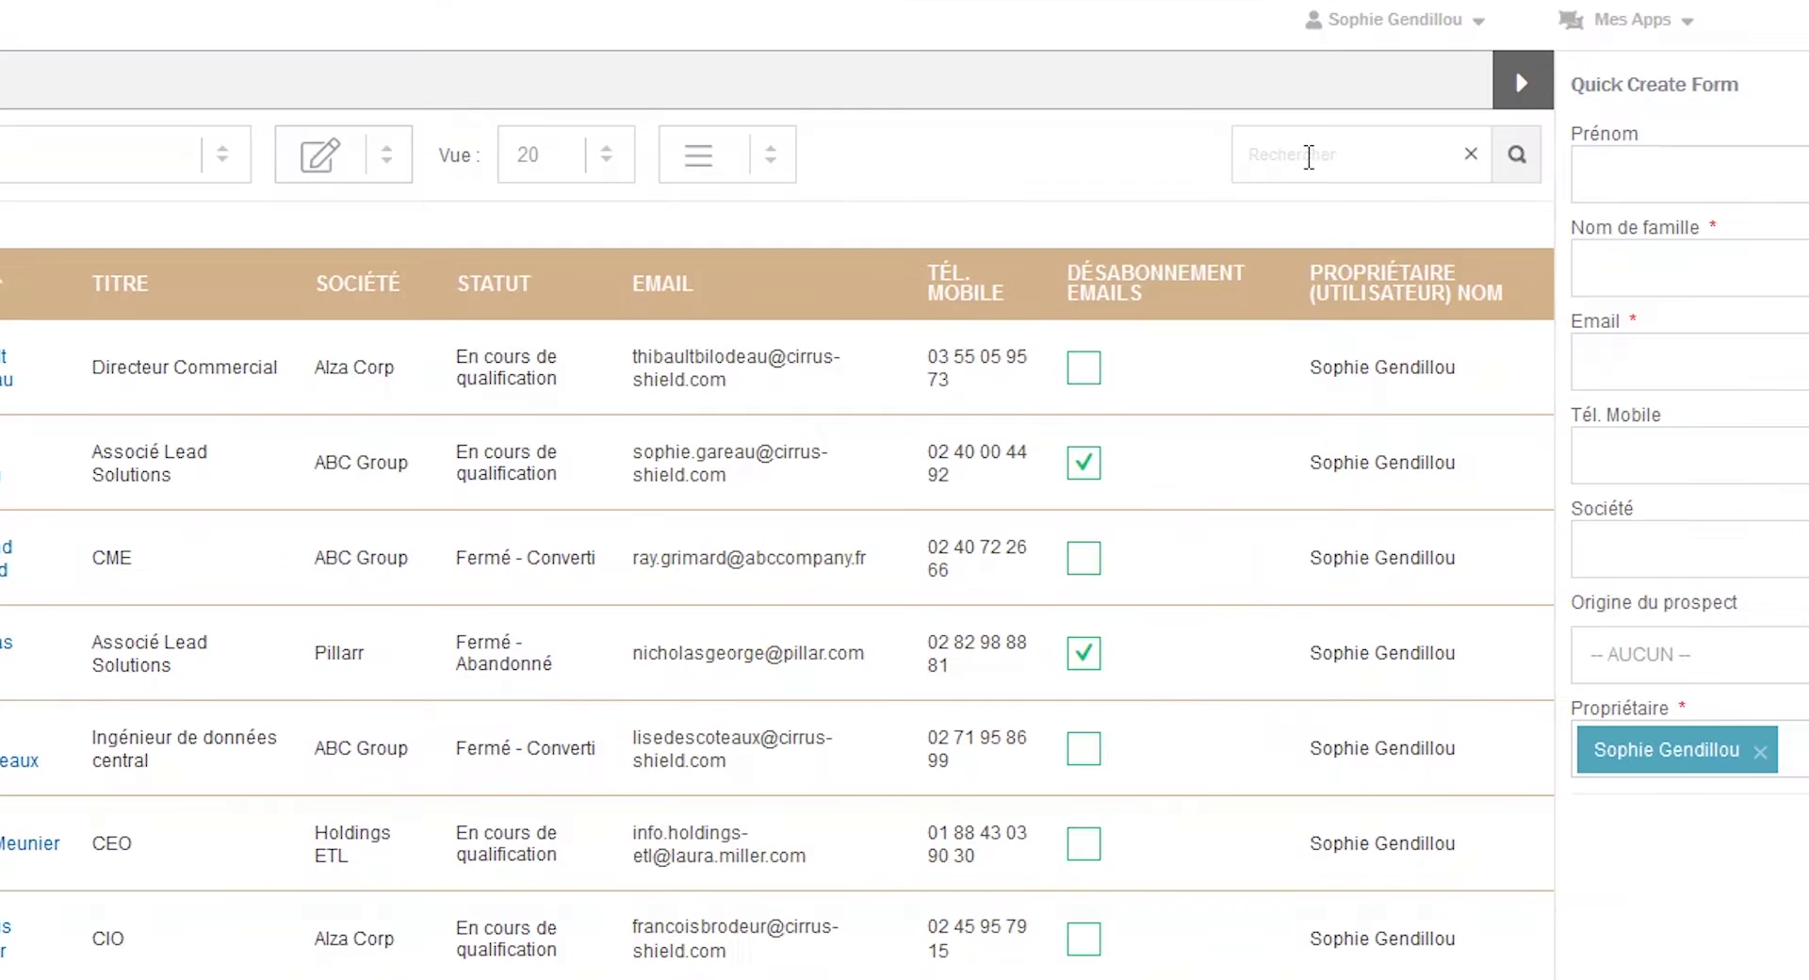
pyautogui.click(1287, 197)
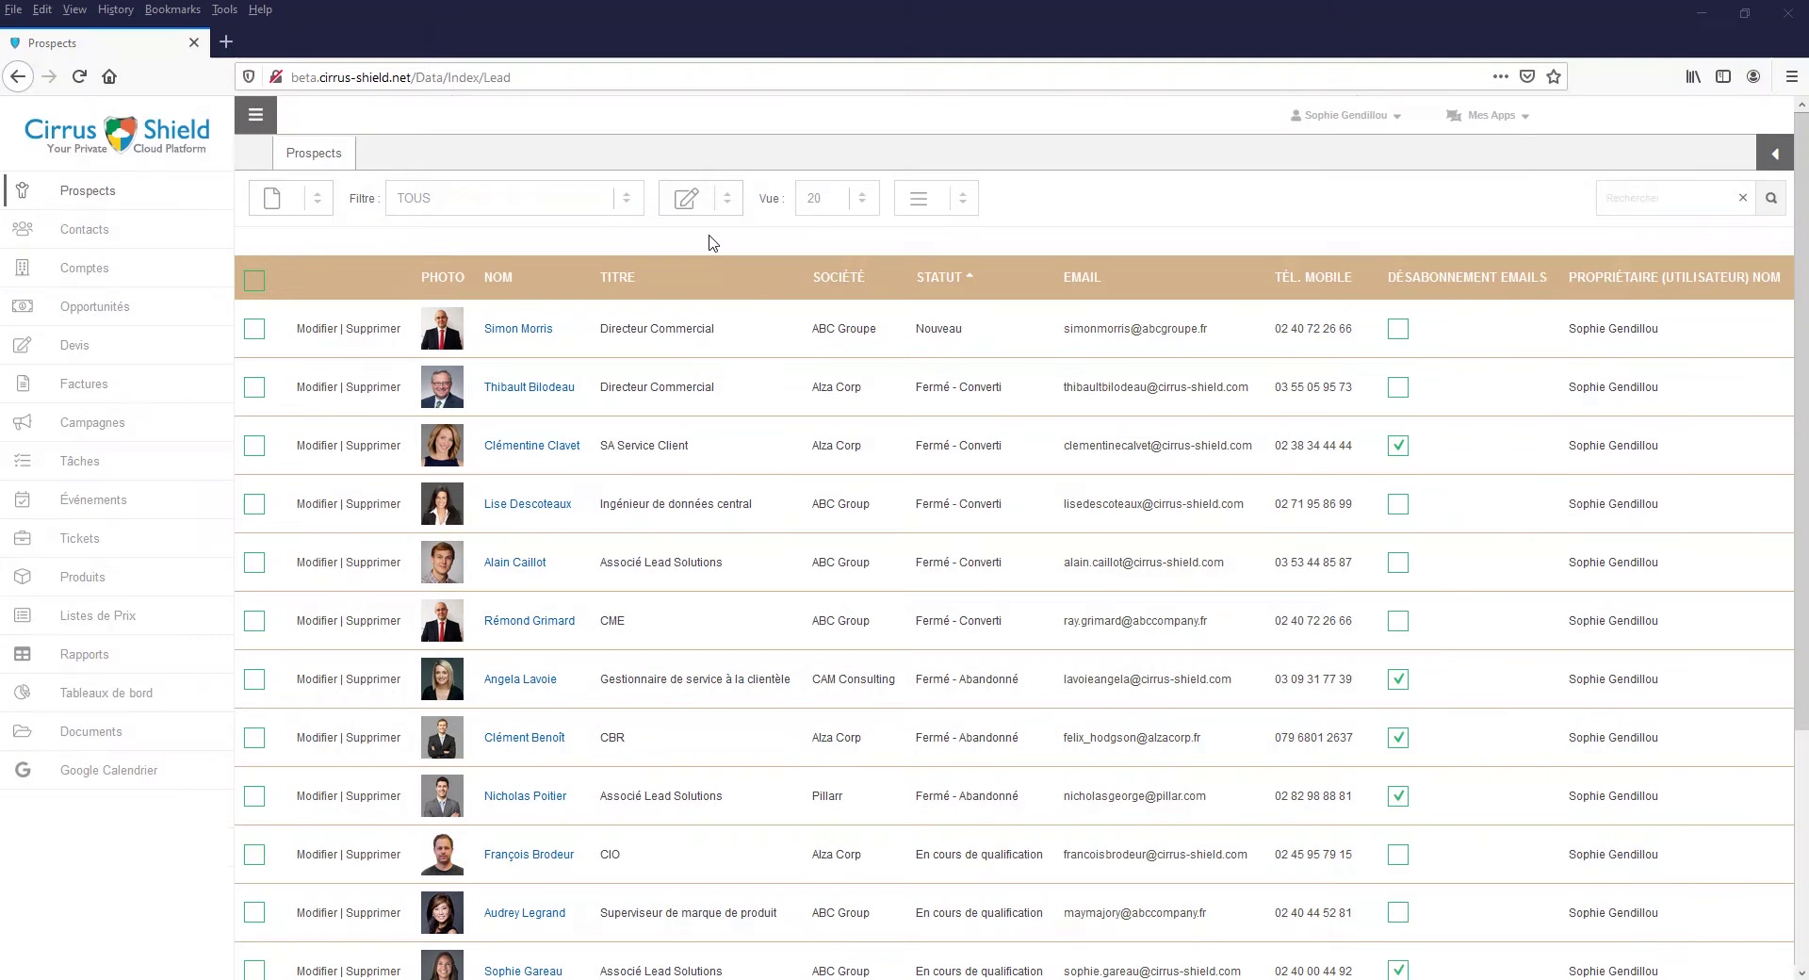
pyautogui.click(526, 339)
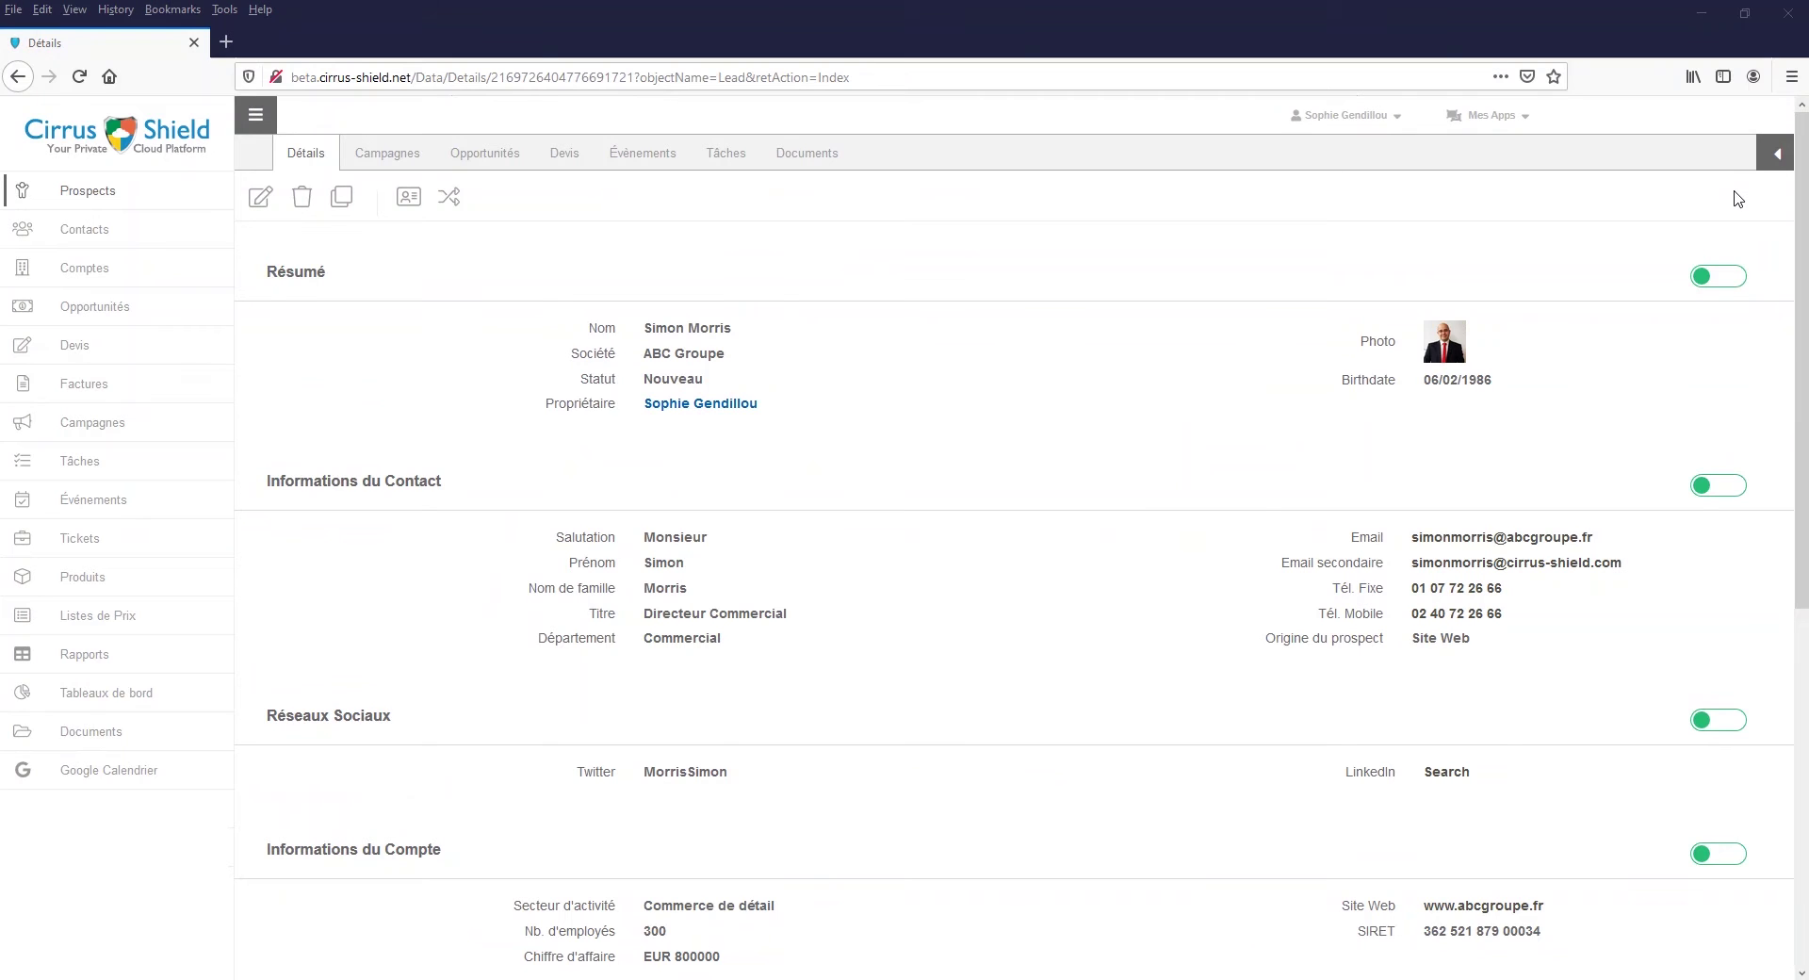
pyautogui.click(1776, 154)
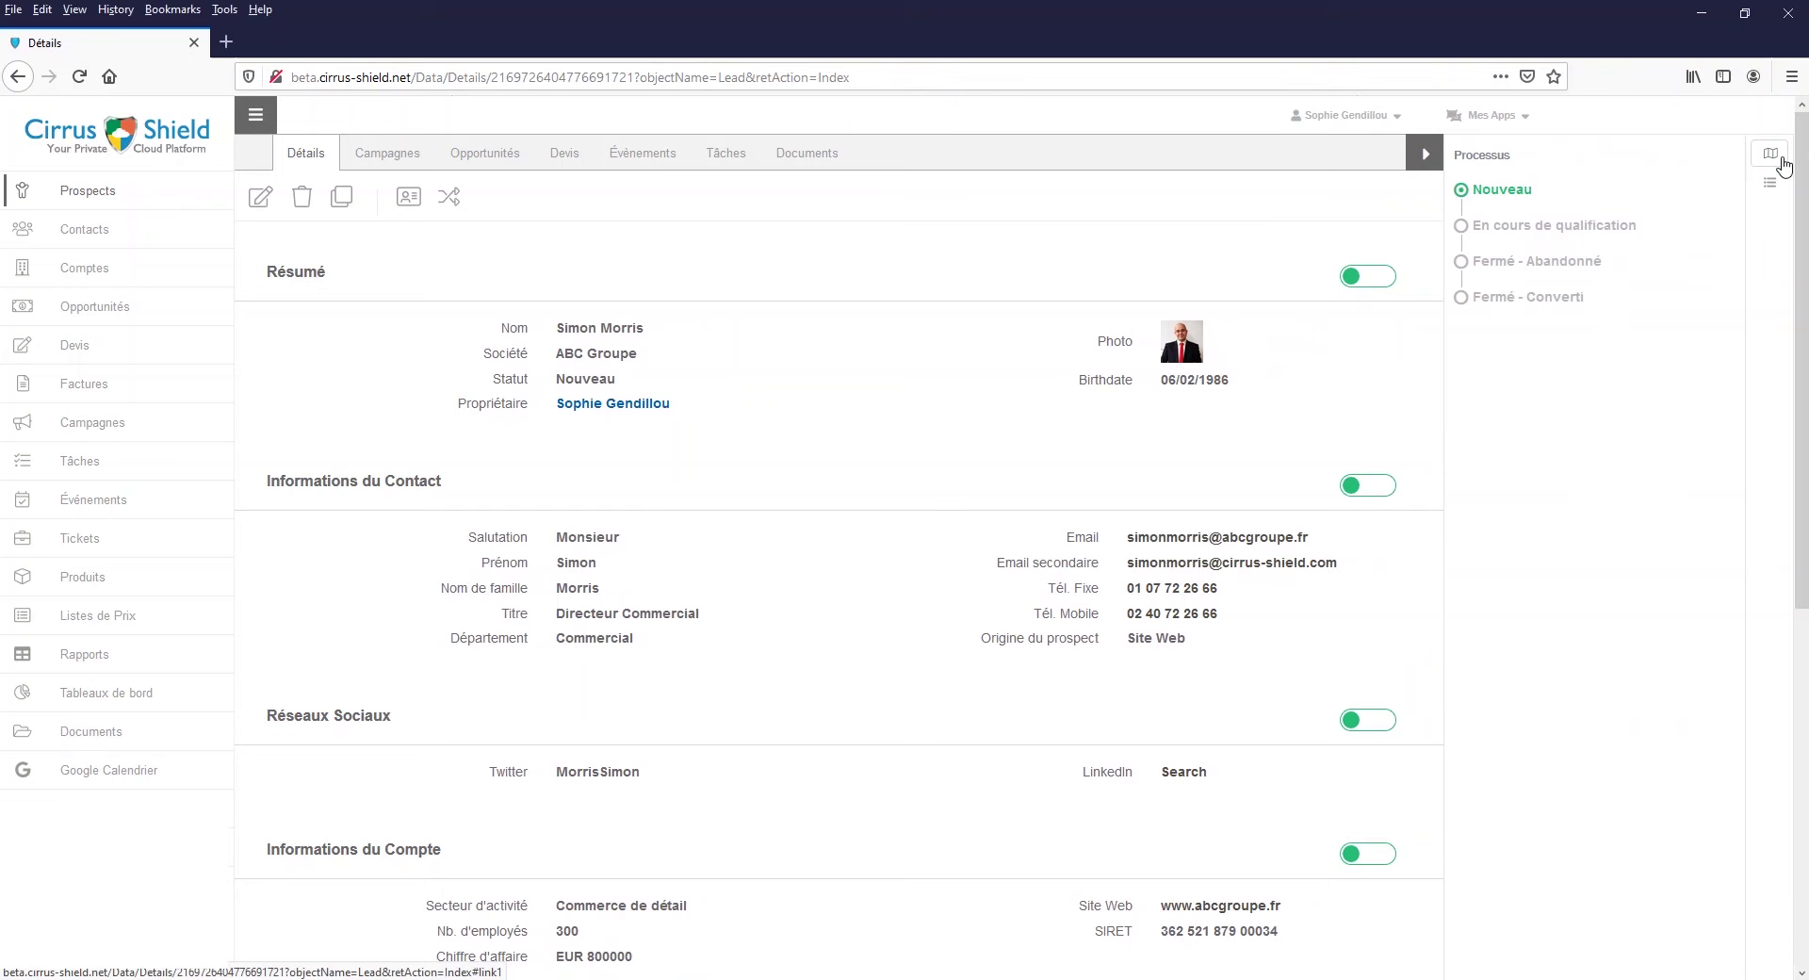
pyautogui.click(1782, 160)
# - Examine the prospect's detail sections and related documents, and open the second page of the record's side pane
pyautogui.scroll(-2, 1736, 189)
pyautogui.scroll(-2, 1738, 193)
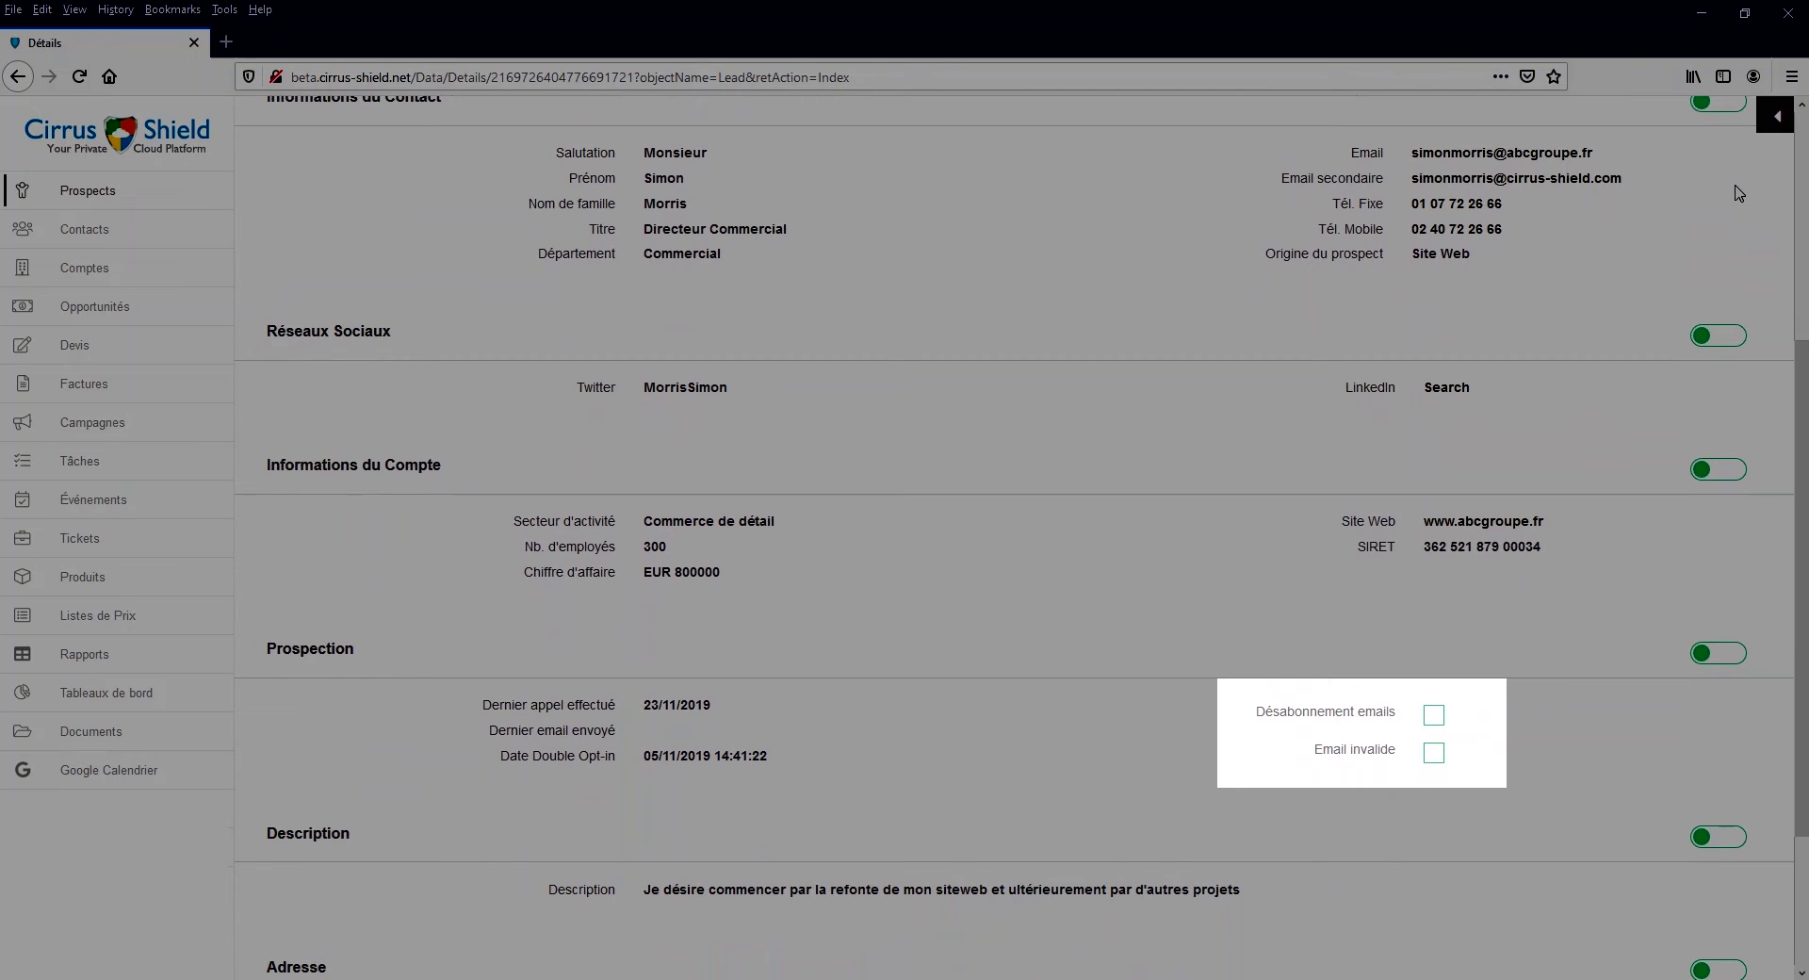
pyautogui.scroll(-2, 1738, 192)
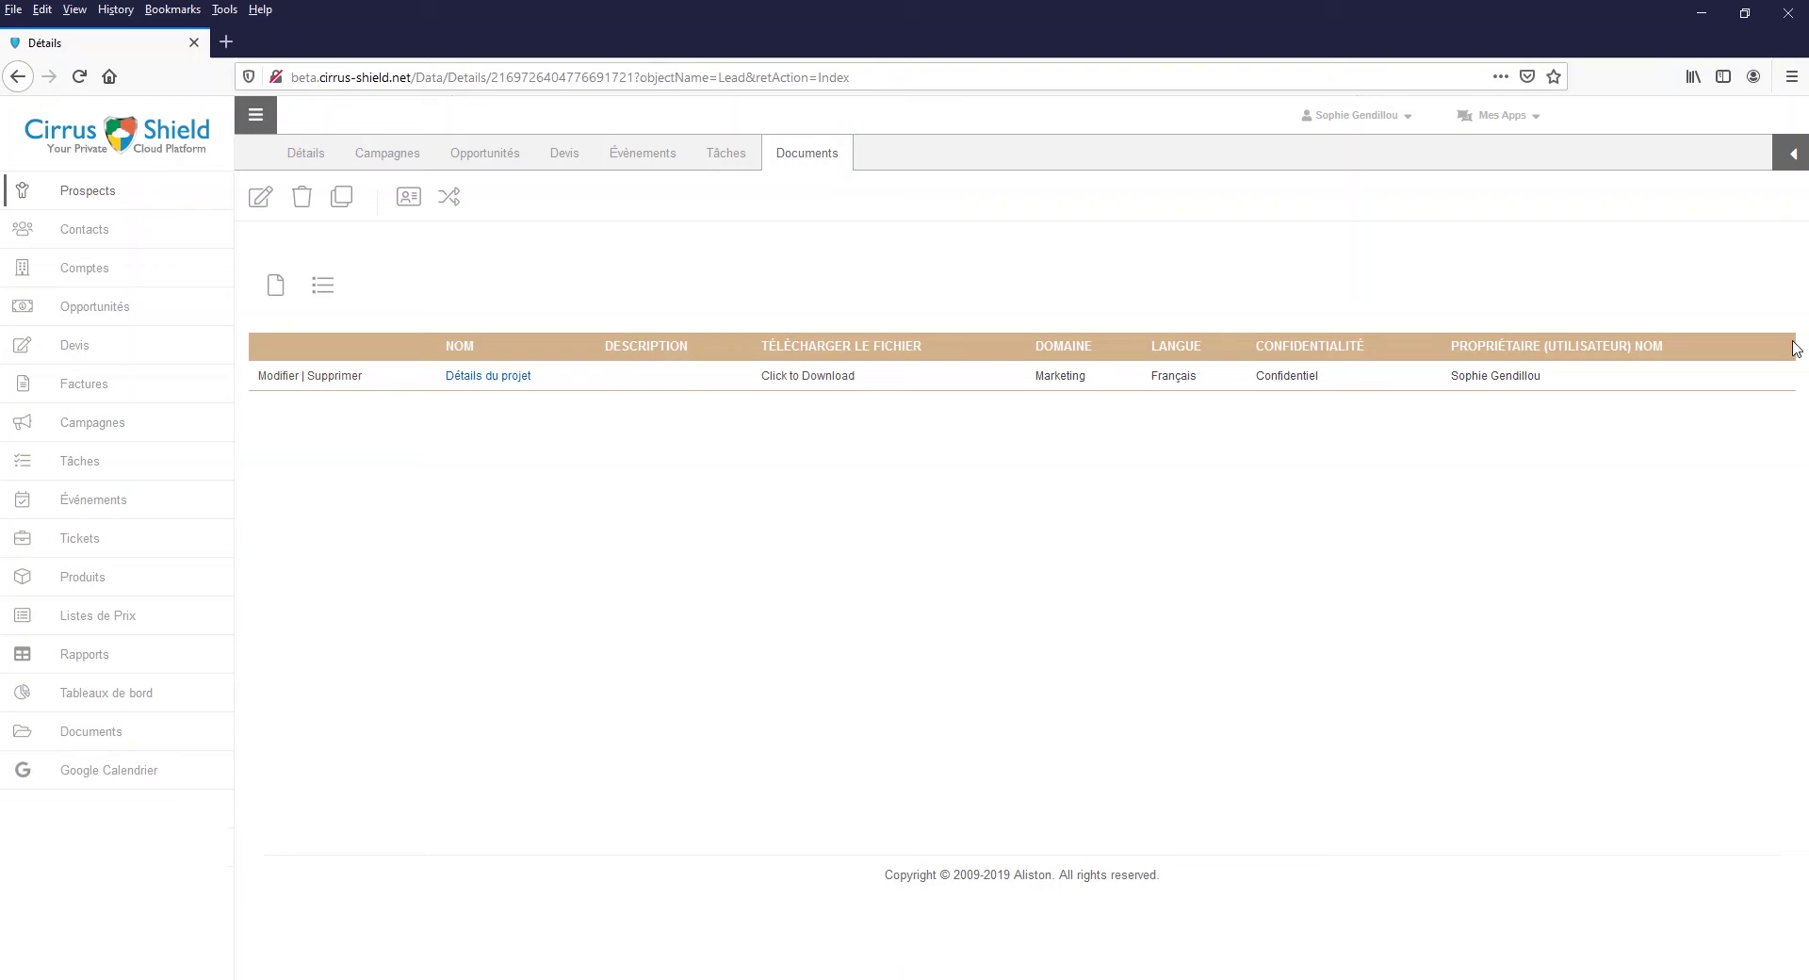
pyautogui.click(1788, 156)
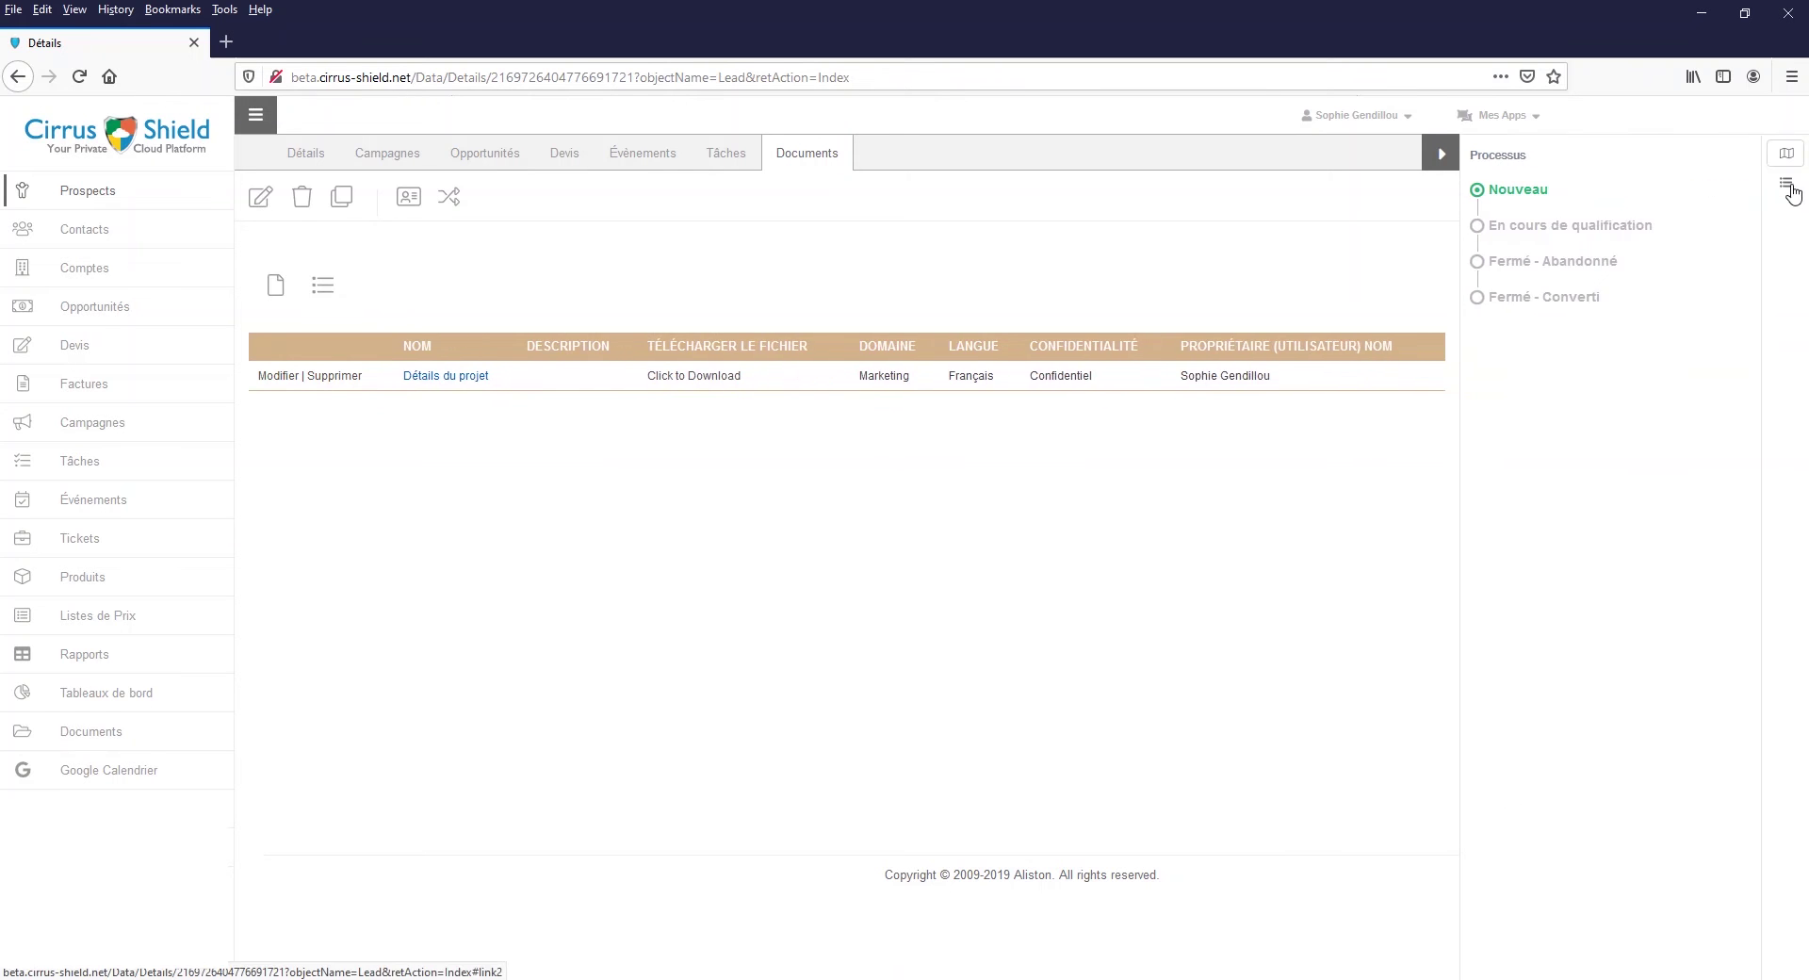
pyautogui.click(1789, 189)
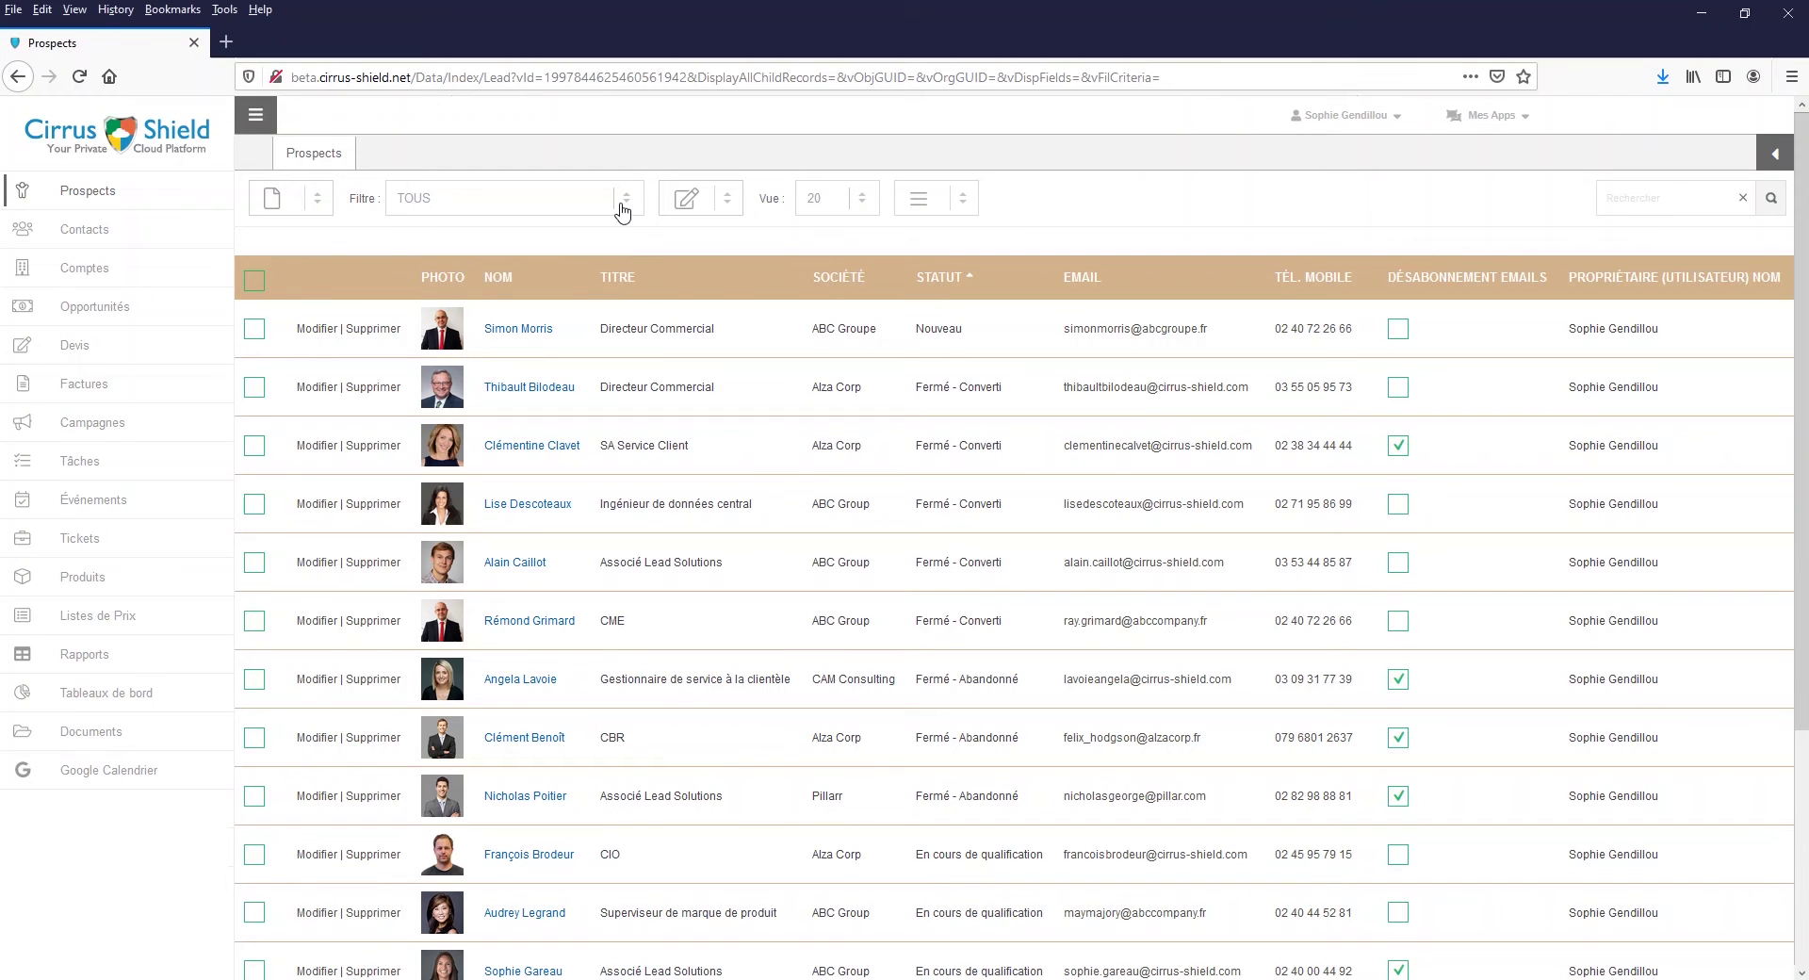
# - Filter the prospect list by Mes prospects en cours and reveal the total number of records
pyautogui.click(623, 200)
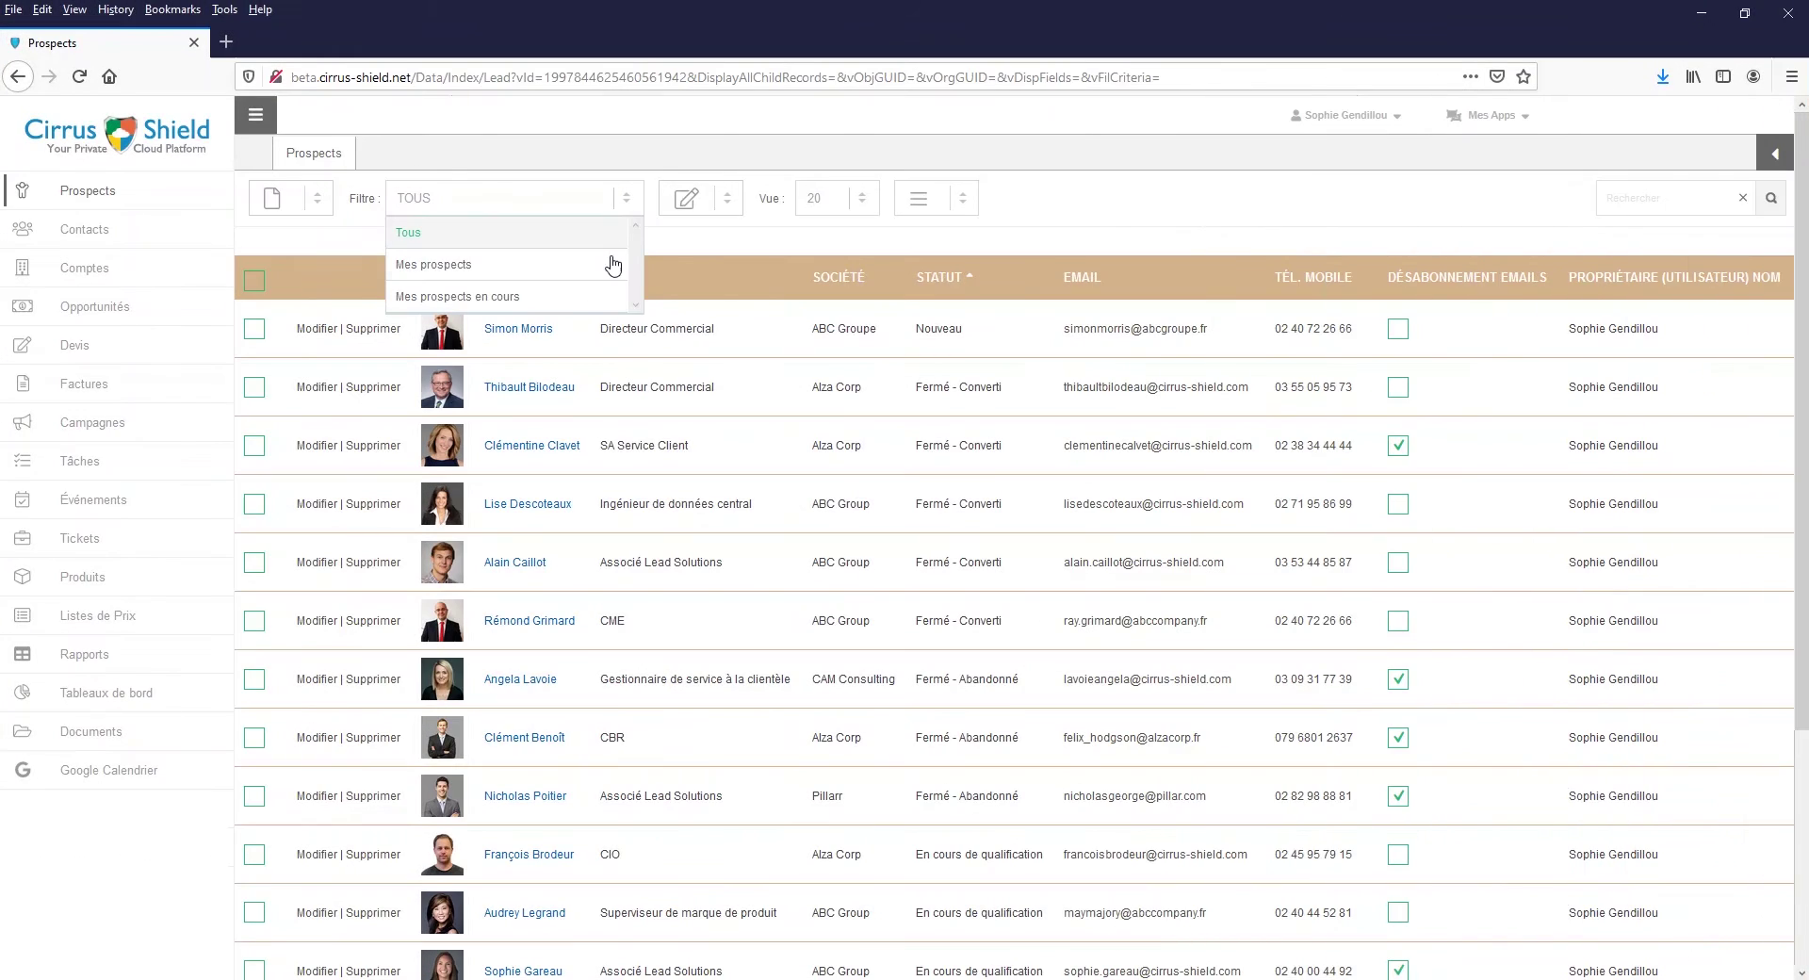
pyautogui.click(590, 296)
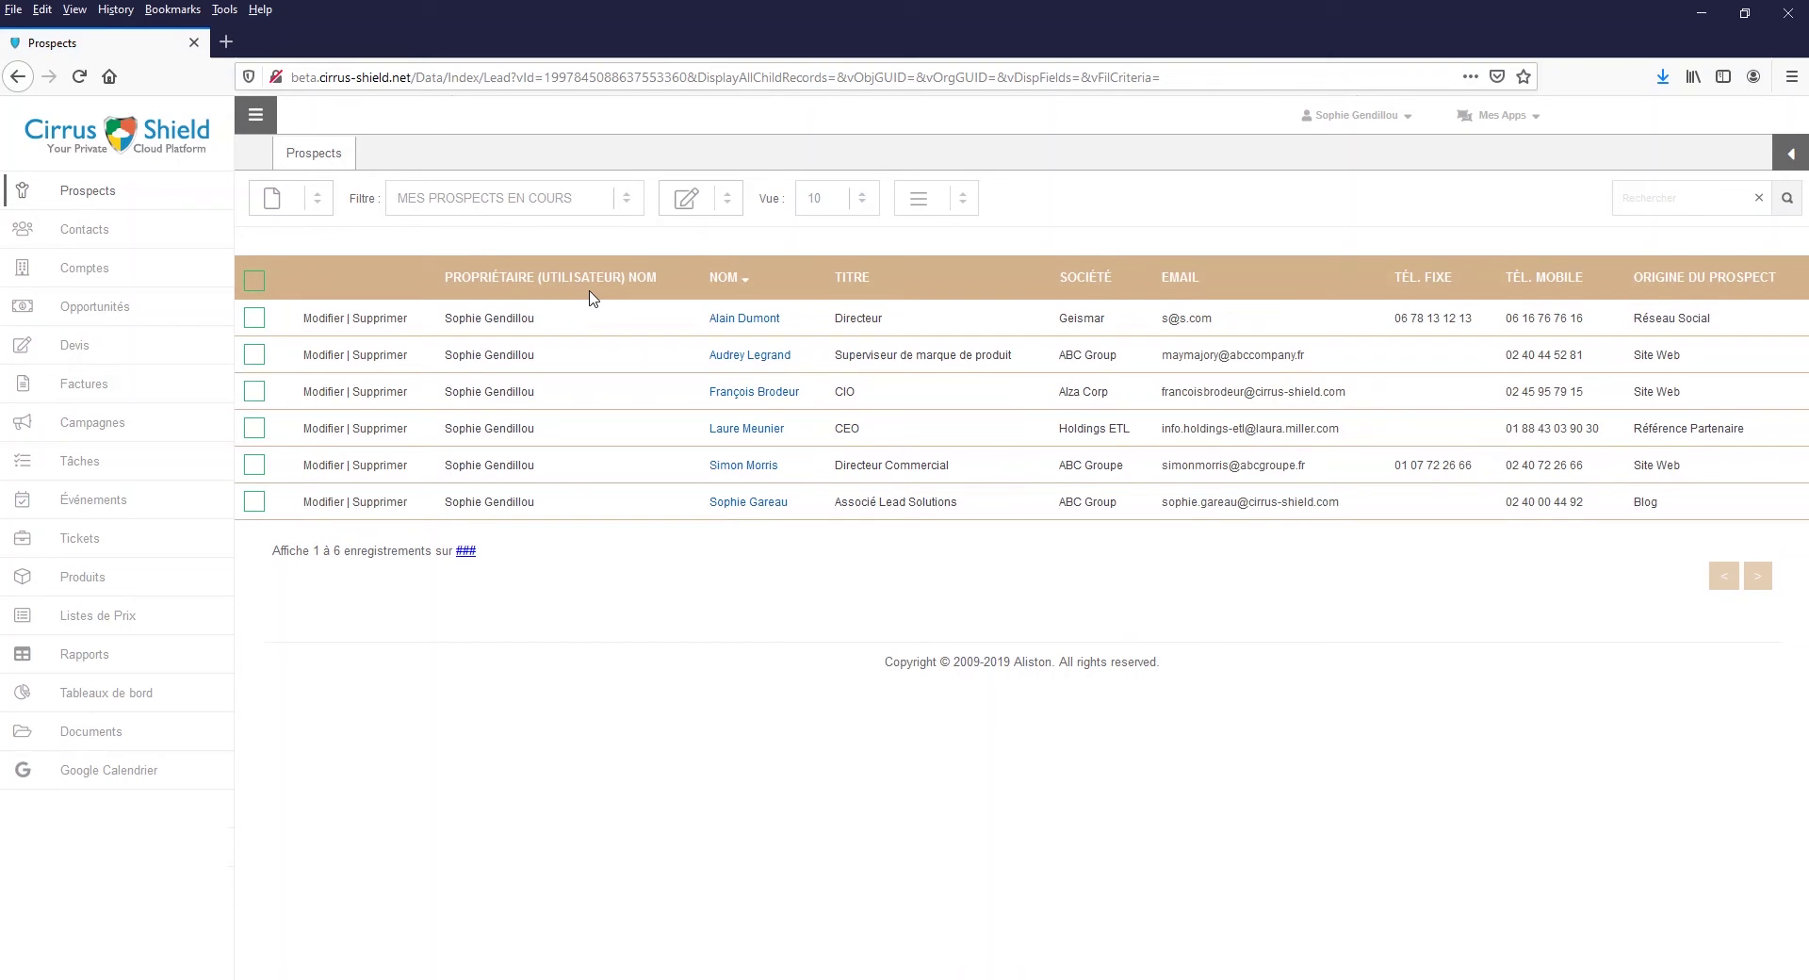
pyautogui.click(467, 554)
# - Review the prospect list's page-size choices, its action options such as Exporter la vue, and its available layouts
pyautogui.click(857, 203)
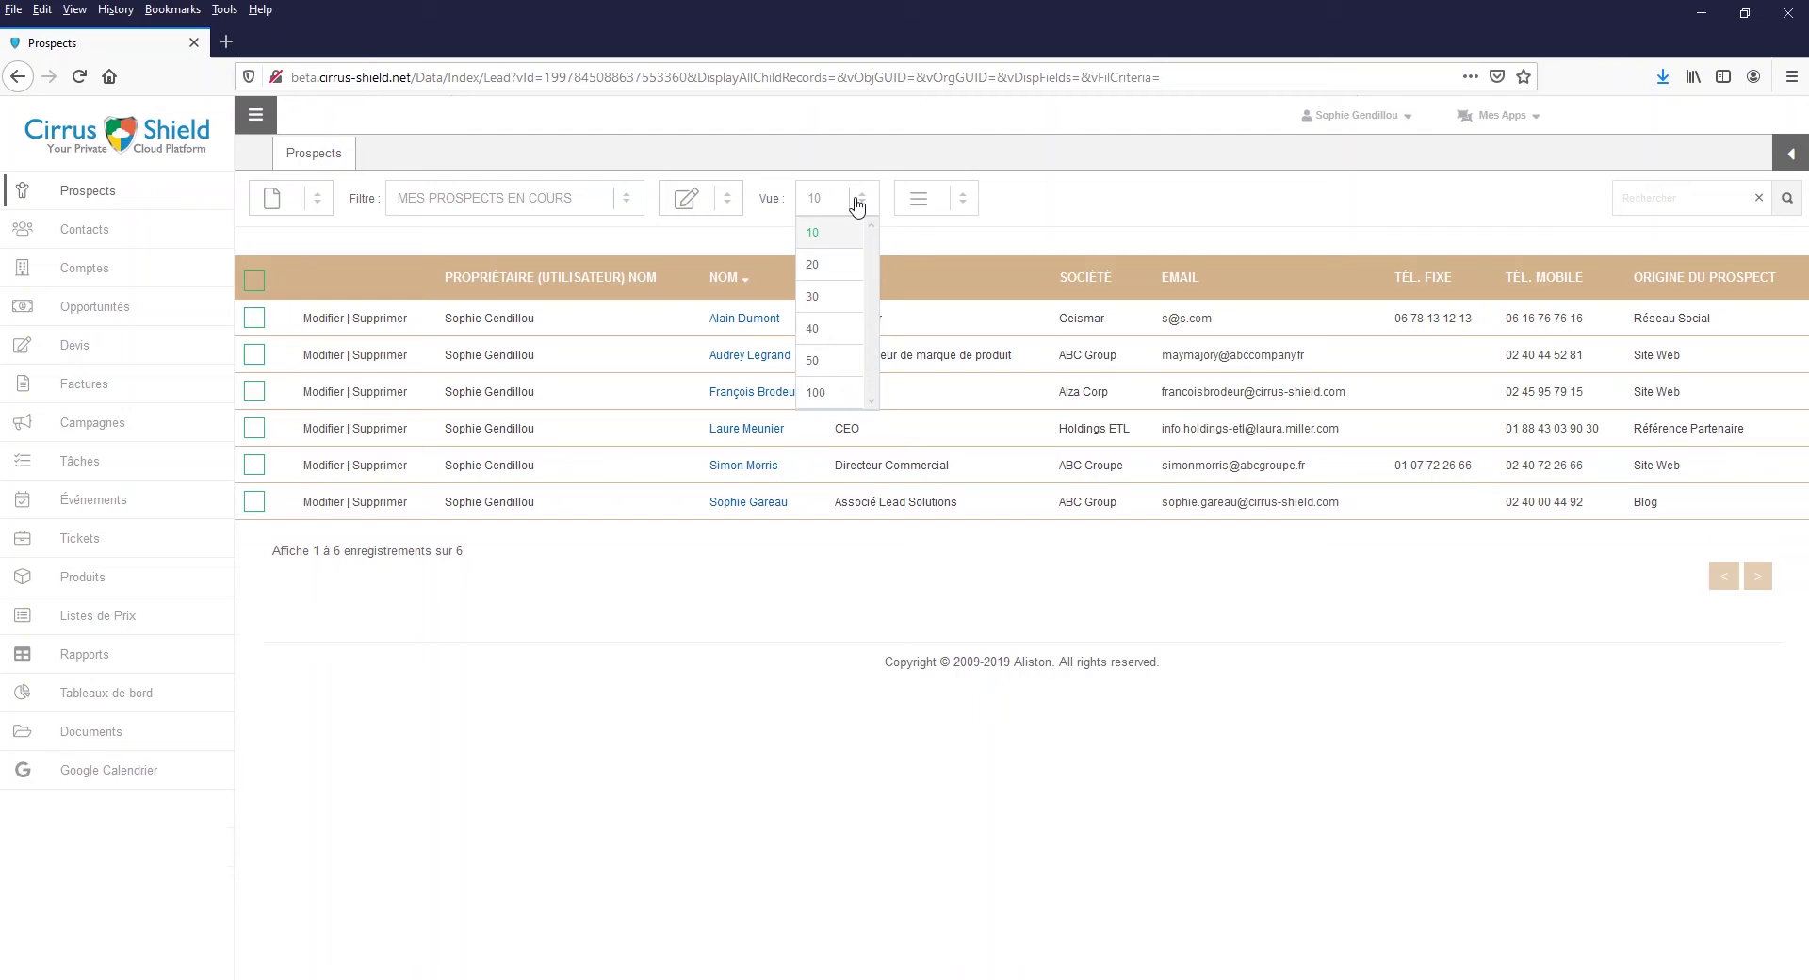
pyautogui.click(857, 203)
pyautogui.click(715, 207)
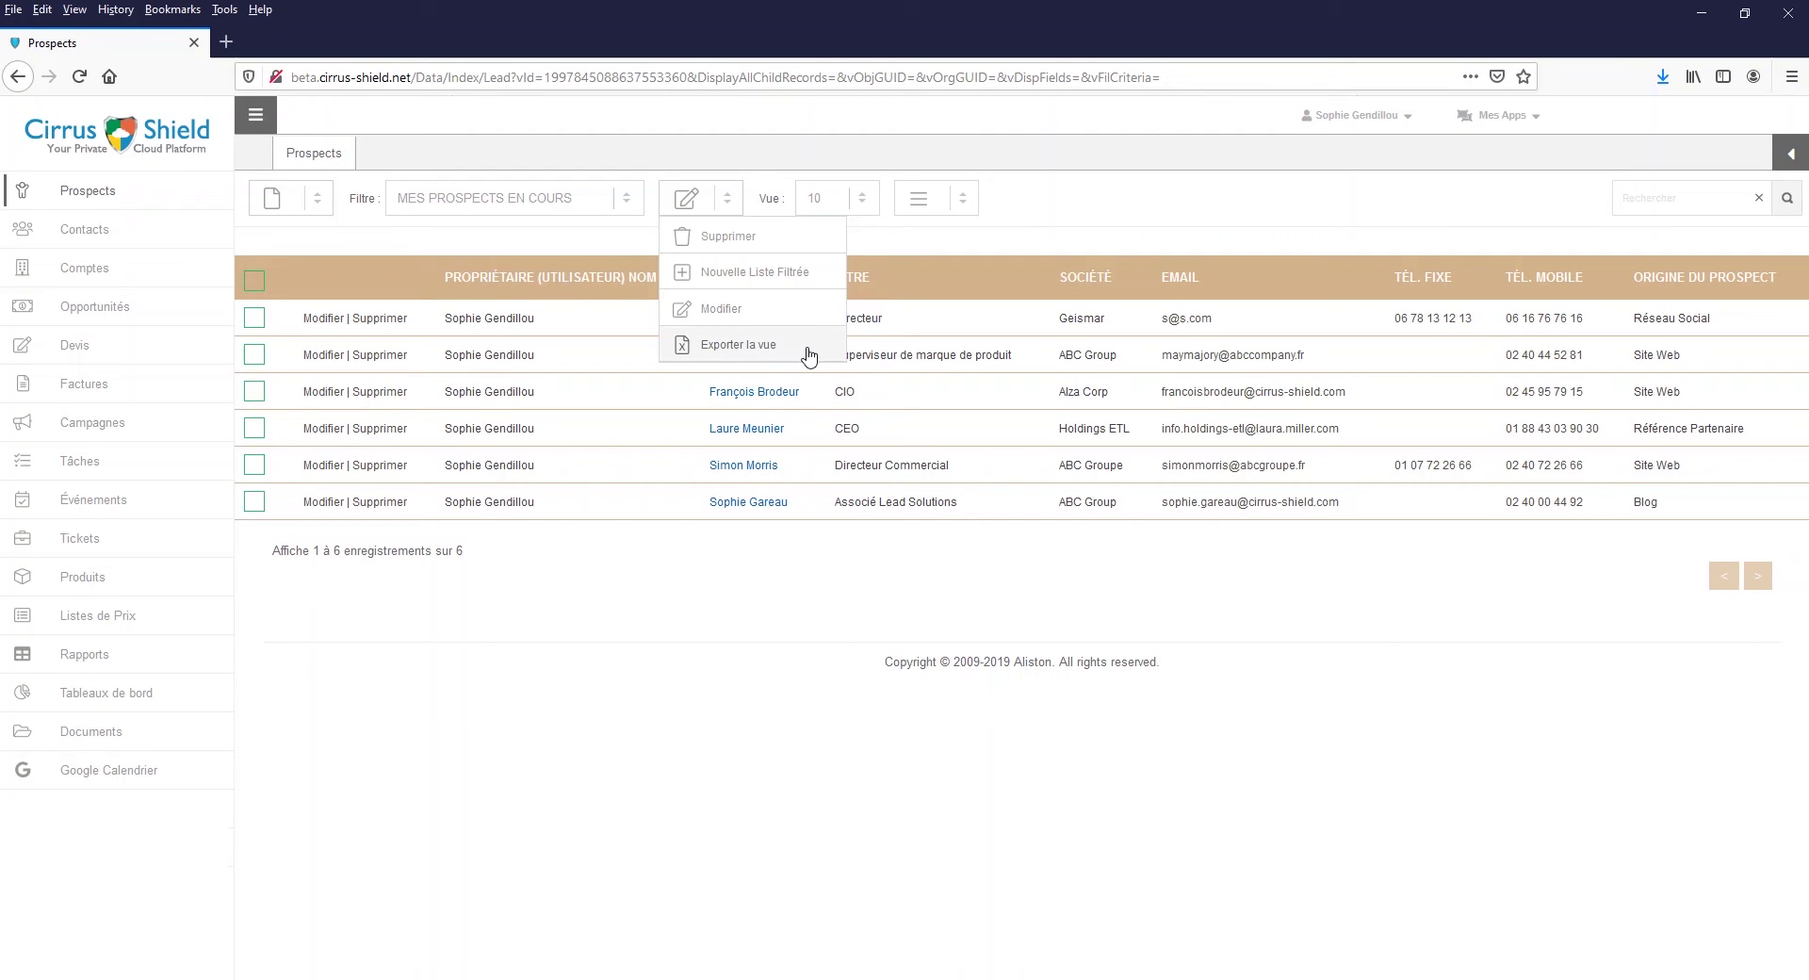
pyautogui.click(963, 199)
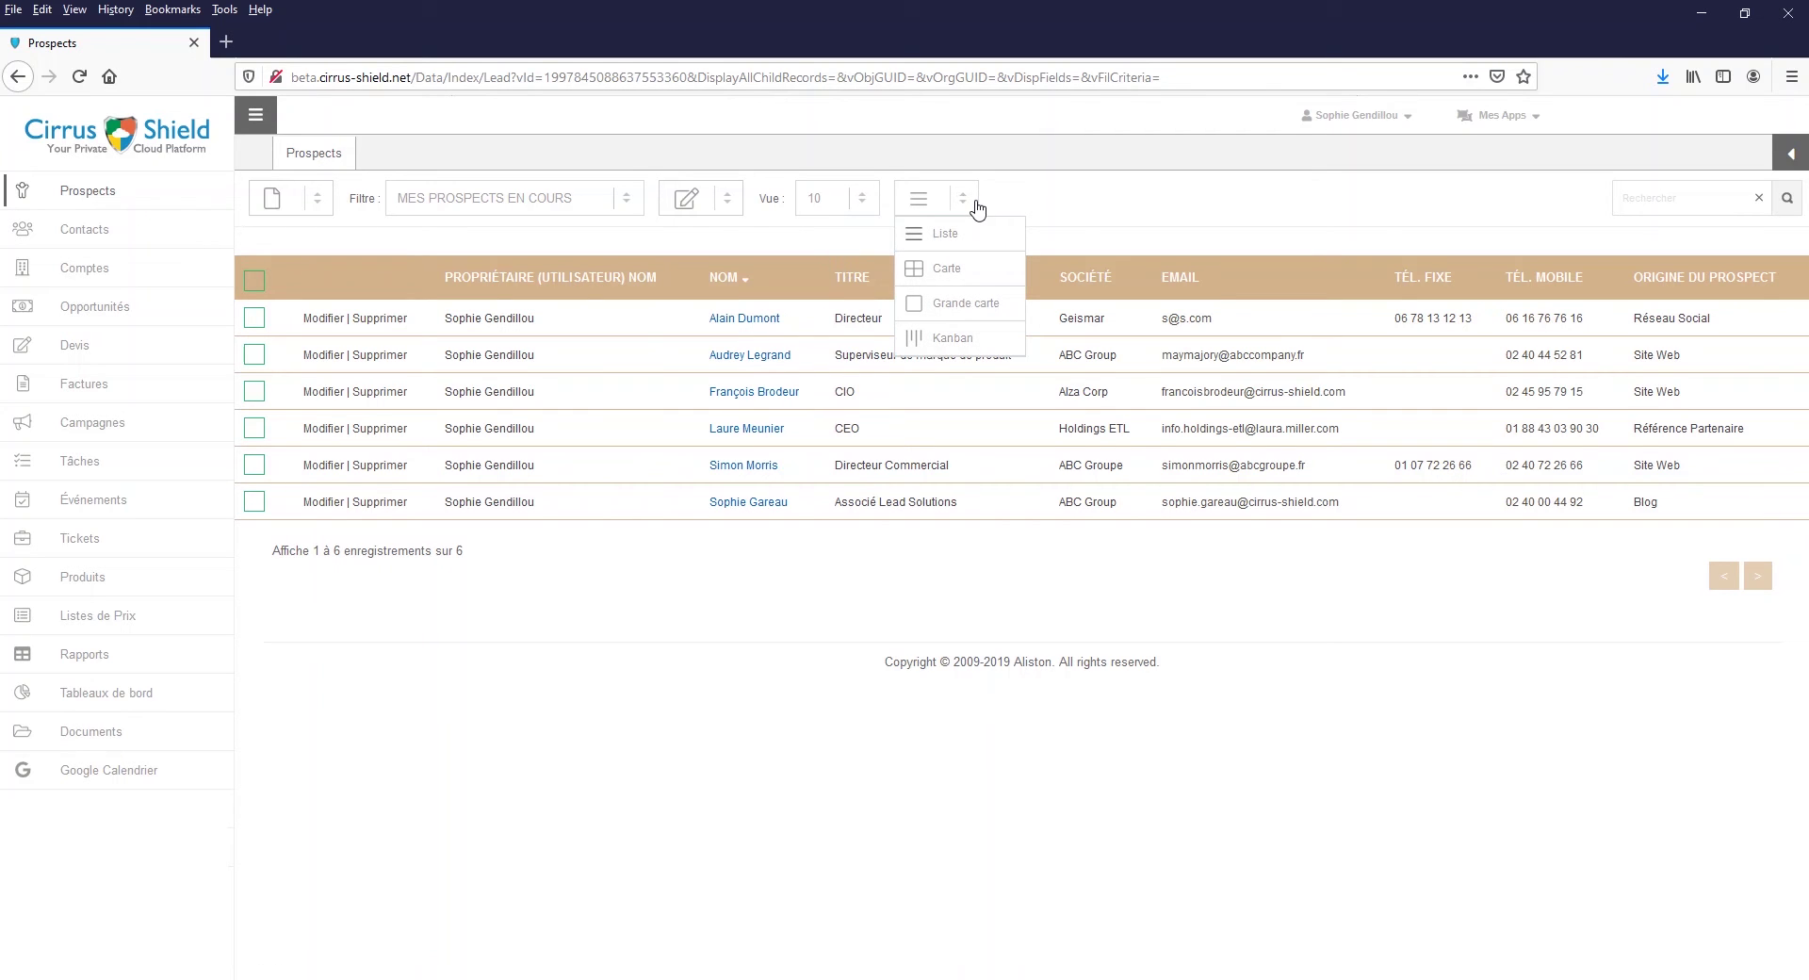
# - Migrate the Mes prospects en cours list to SendinBlue and select the Mes prospects en cours(Lead) list among the SendinBlue contacts
pyautogui.click(317, 209)
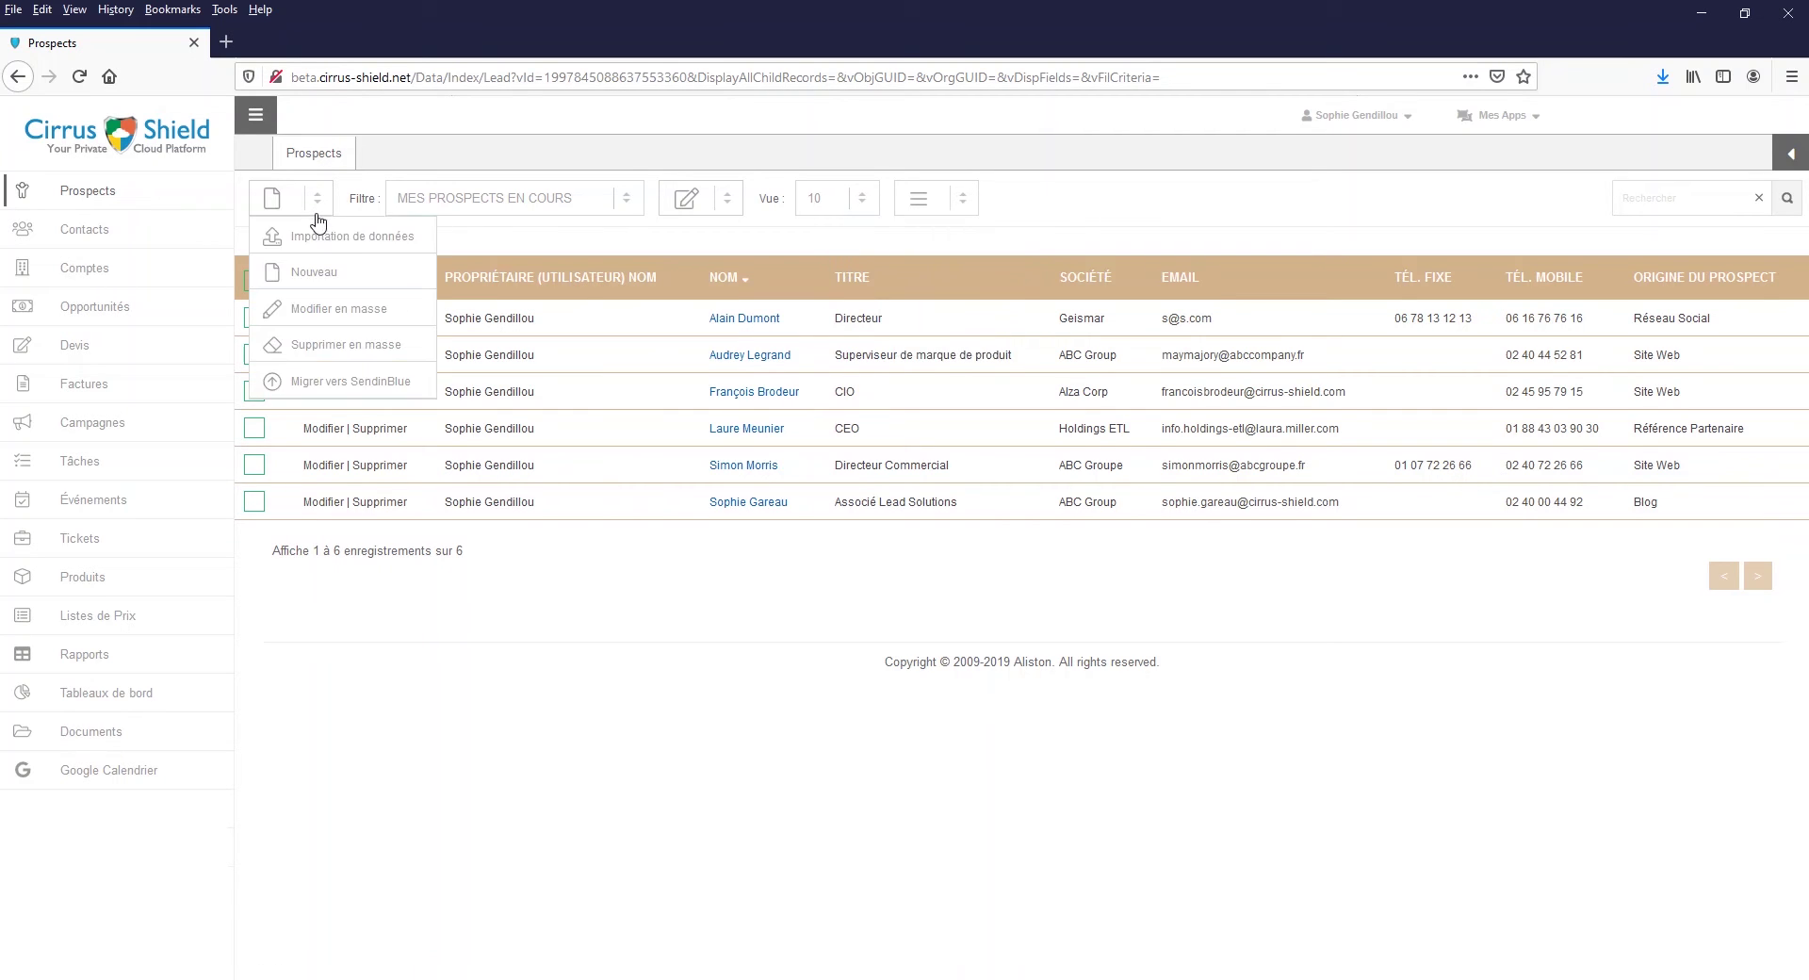
pyautogui.click(410, 386)
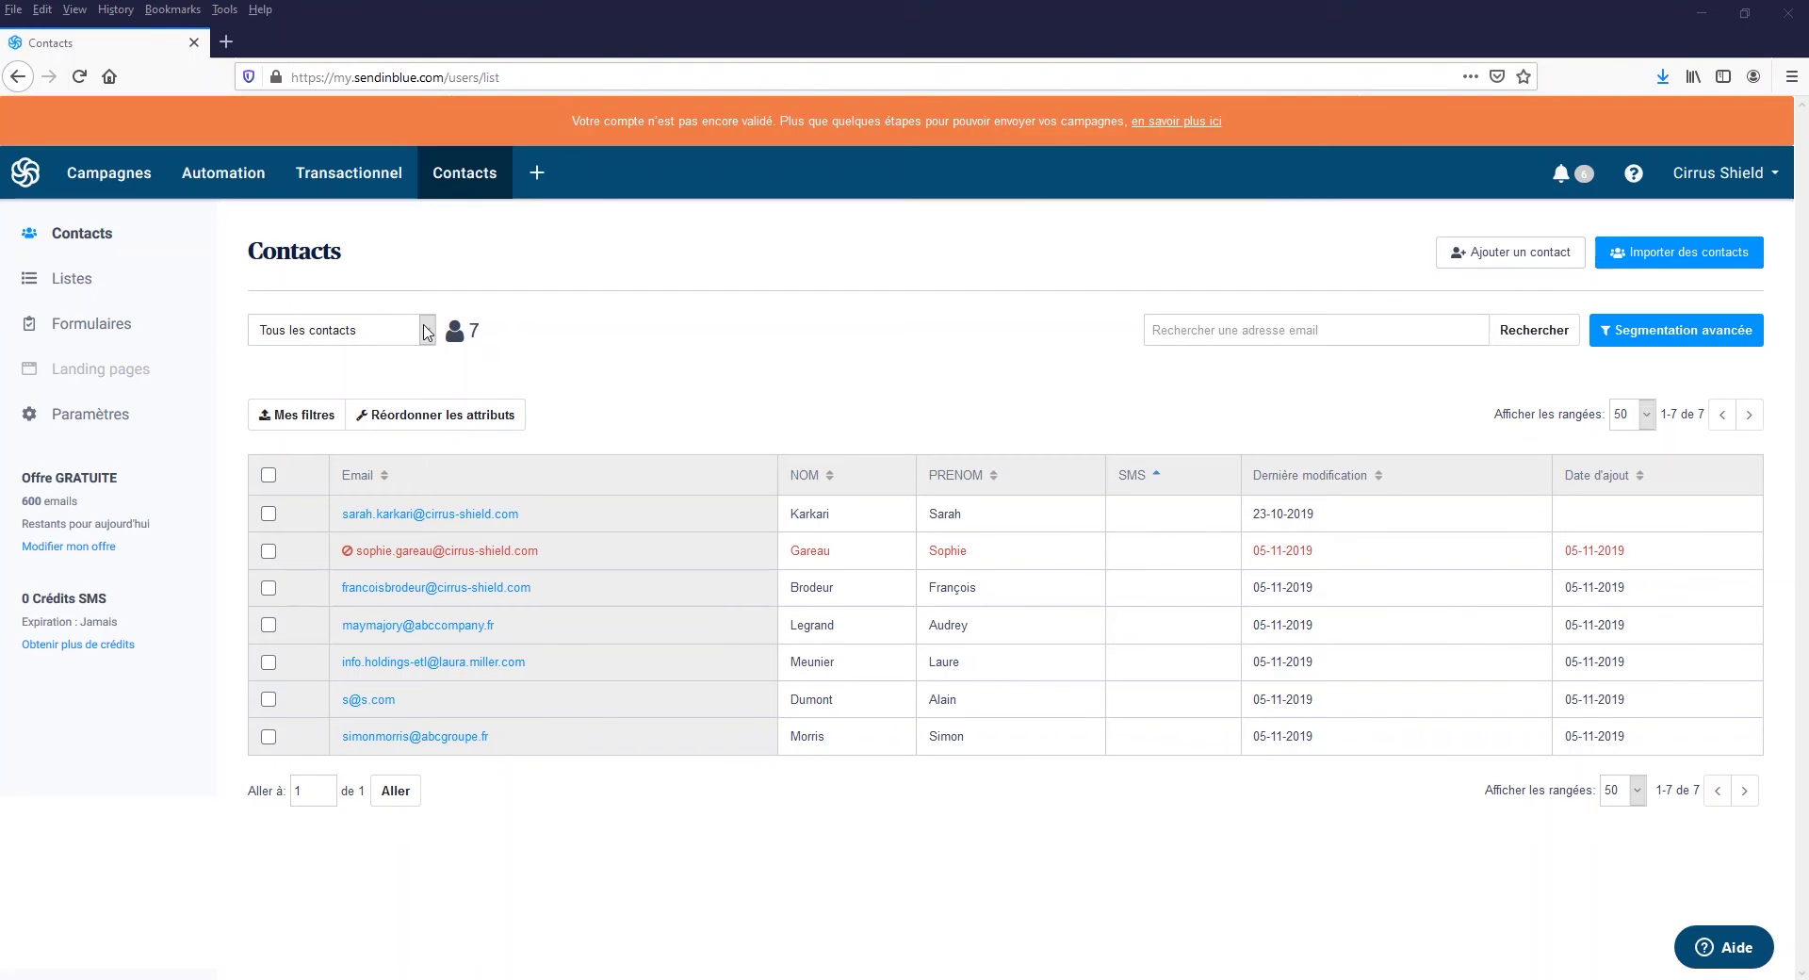
pyautogui.click(426, 332)
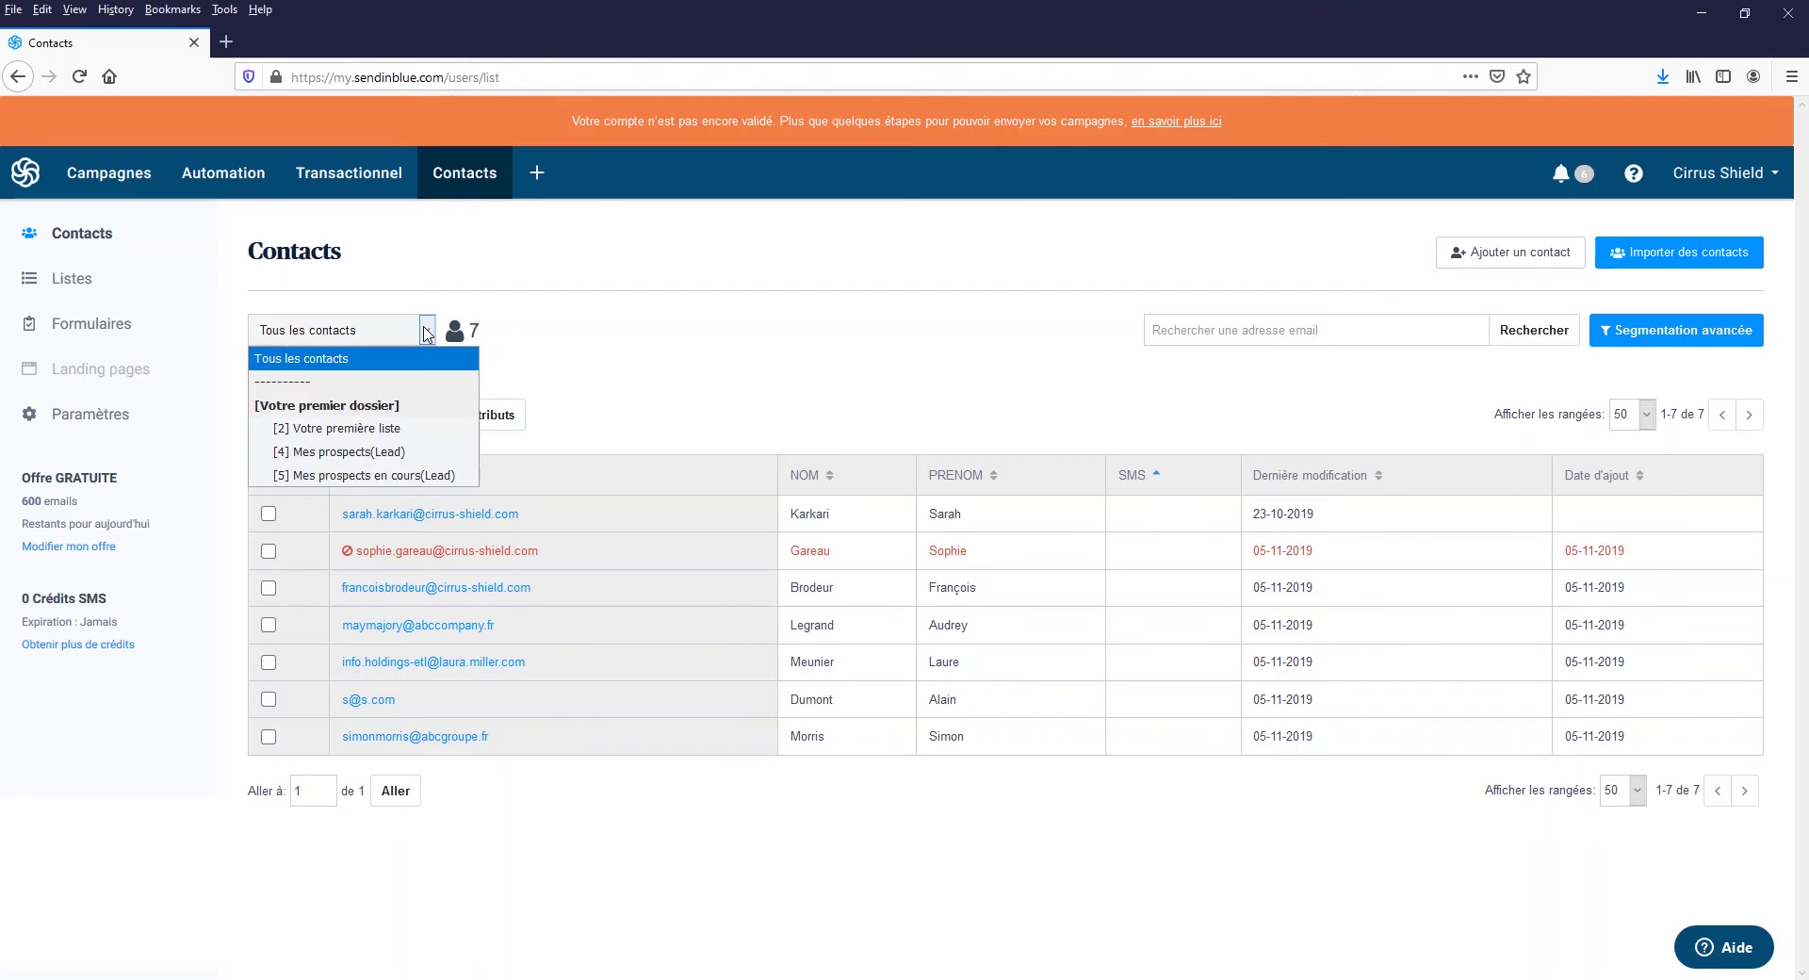
pyautogui.click(403, 476)
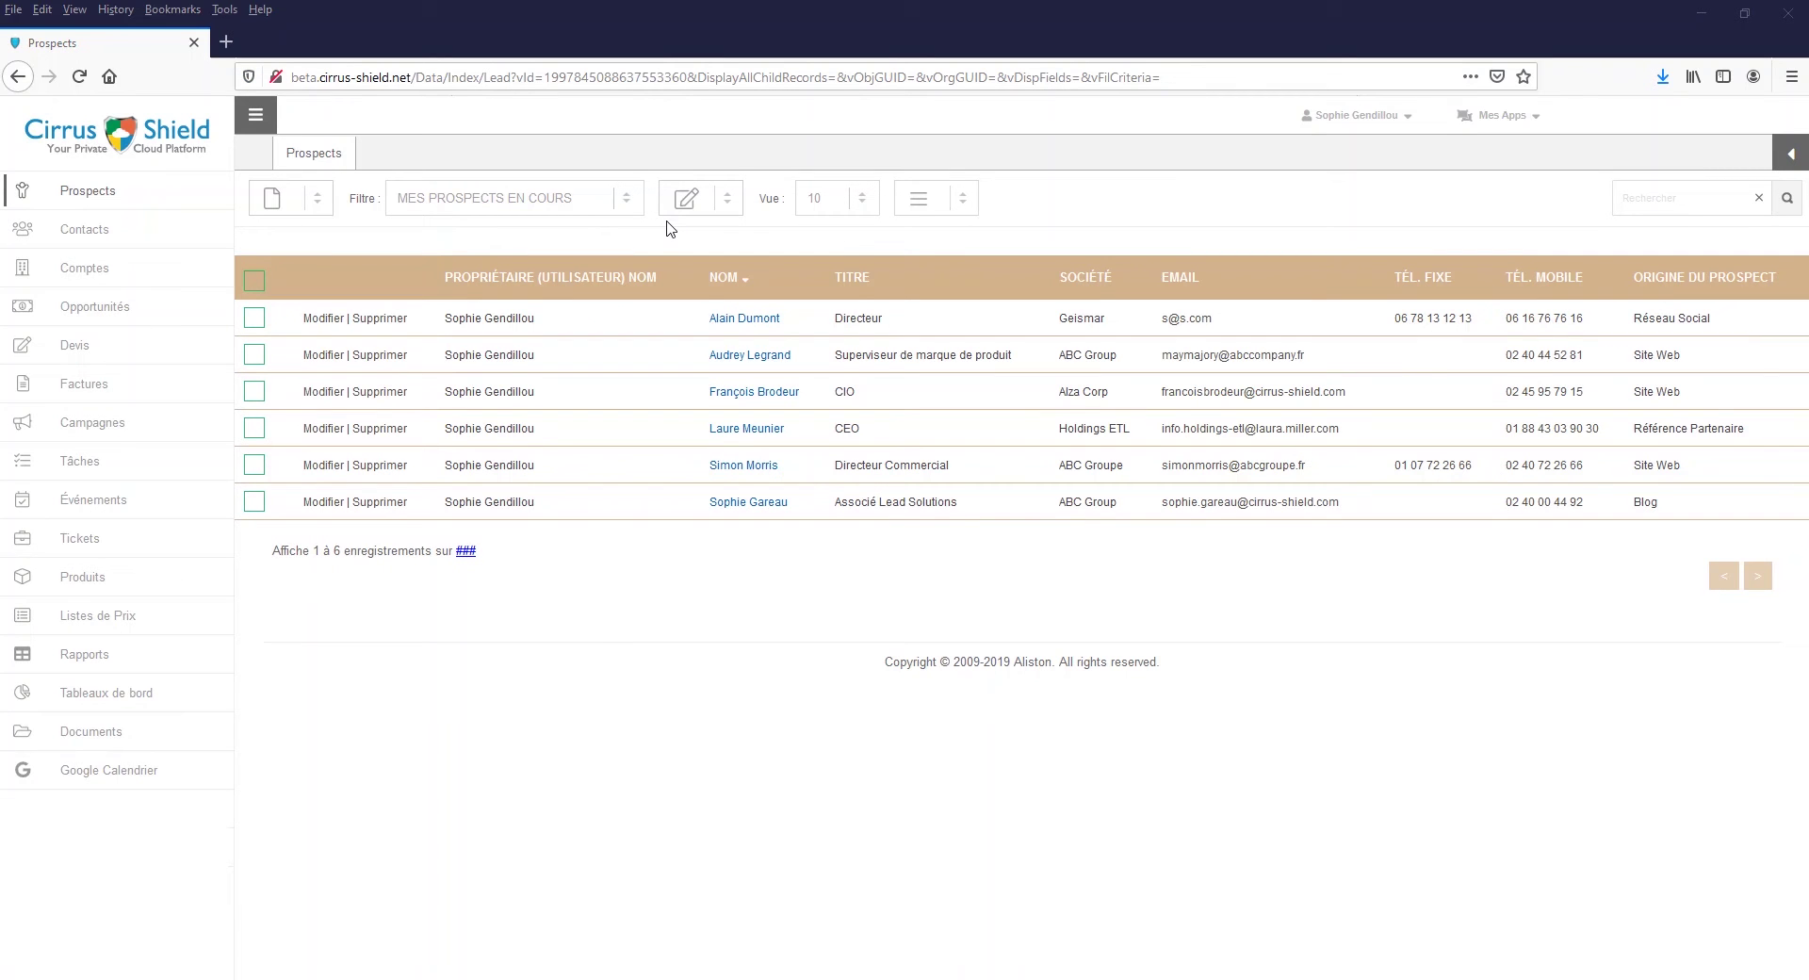
# - Open the ABC Groupe prospect titled Directeur Commercial, view its related campaigns, and return to its details
pyautogui.click(714, 466)
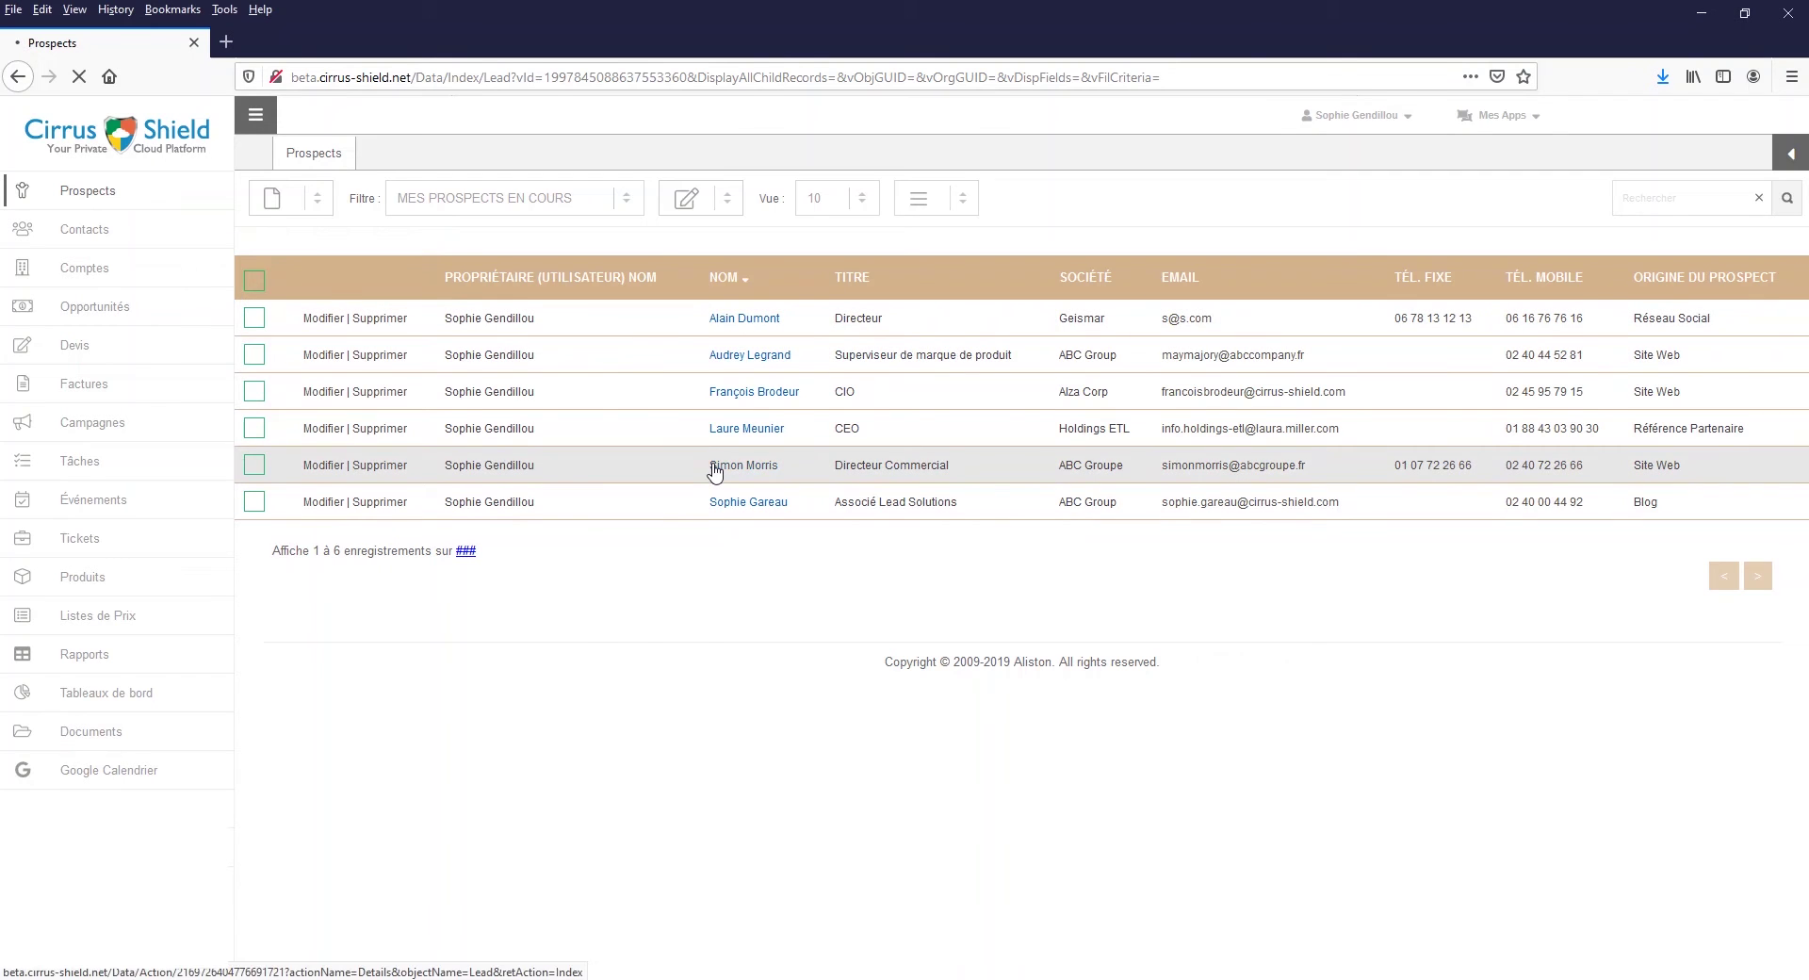
pyautogui.click(410, 162)
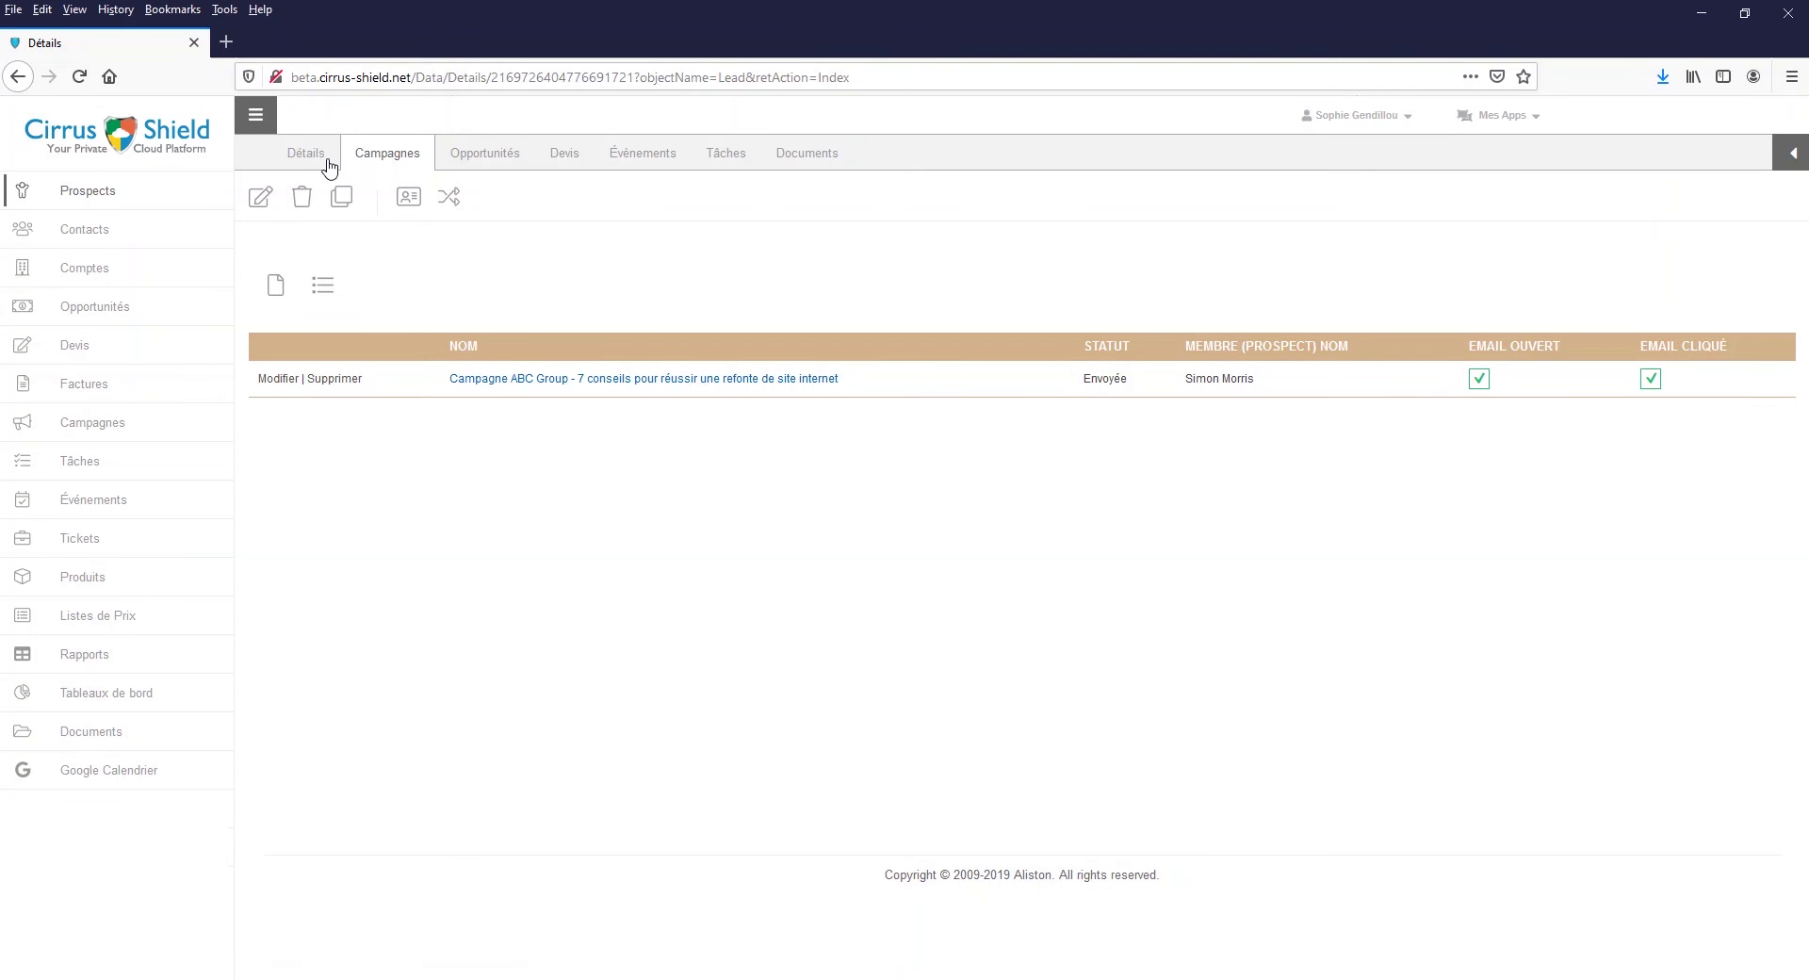
pyautogui.click(321, 160)
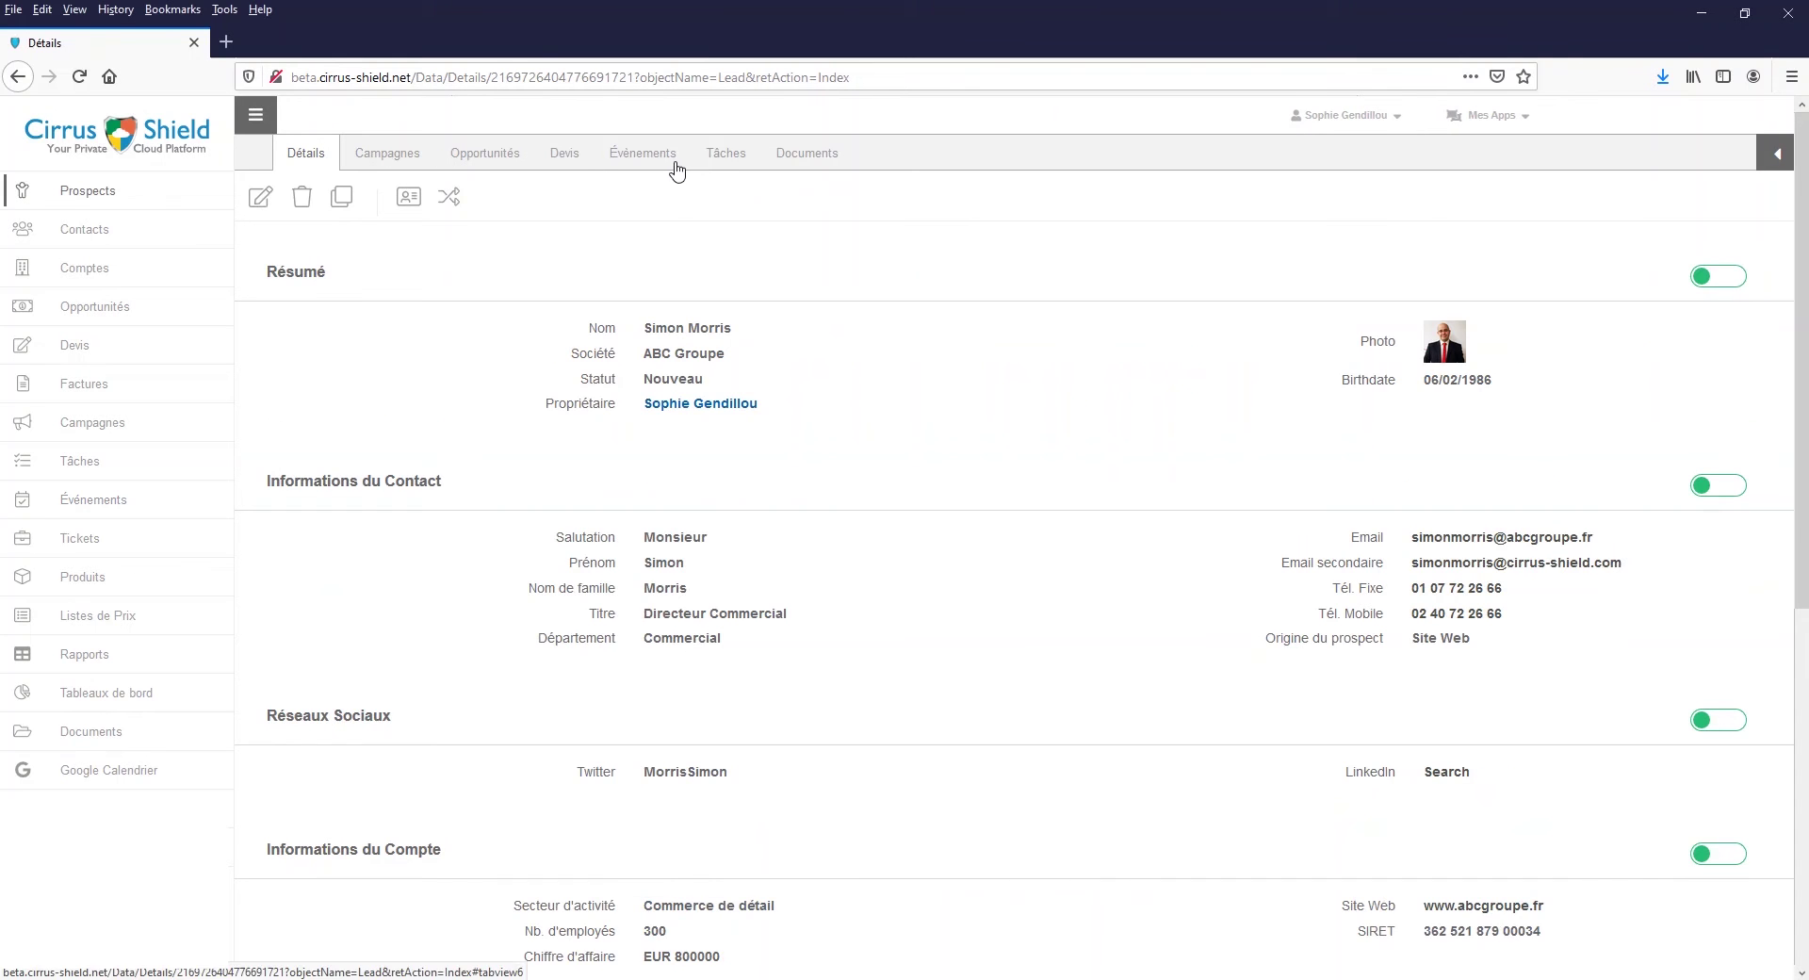
# - Create and save a task for this prospect about sending an email, with type Email, priority 1- Haute and due date 15/11/2019
pyautogui.click(686, 163)
pyautogui.click(713, 158)
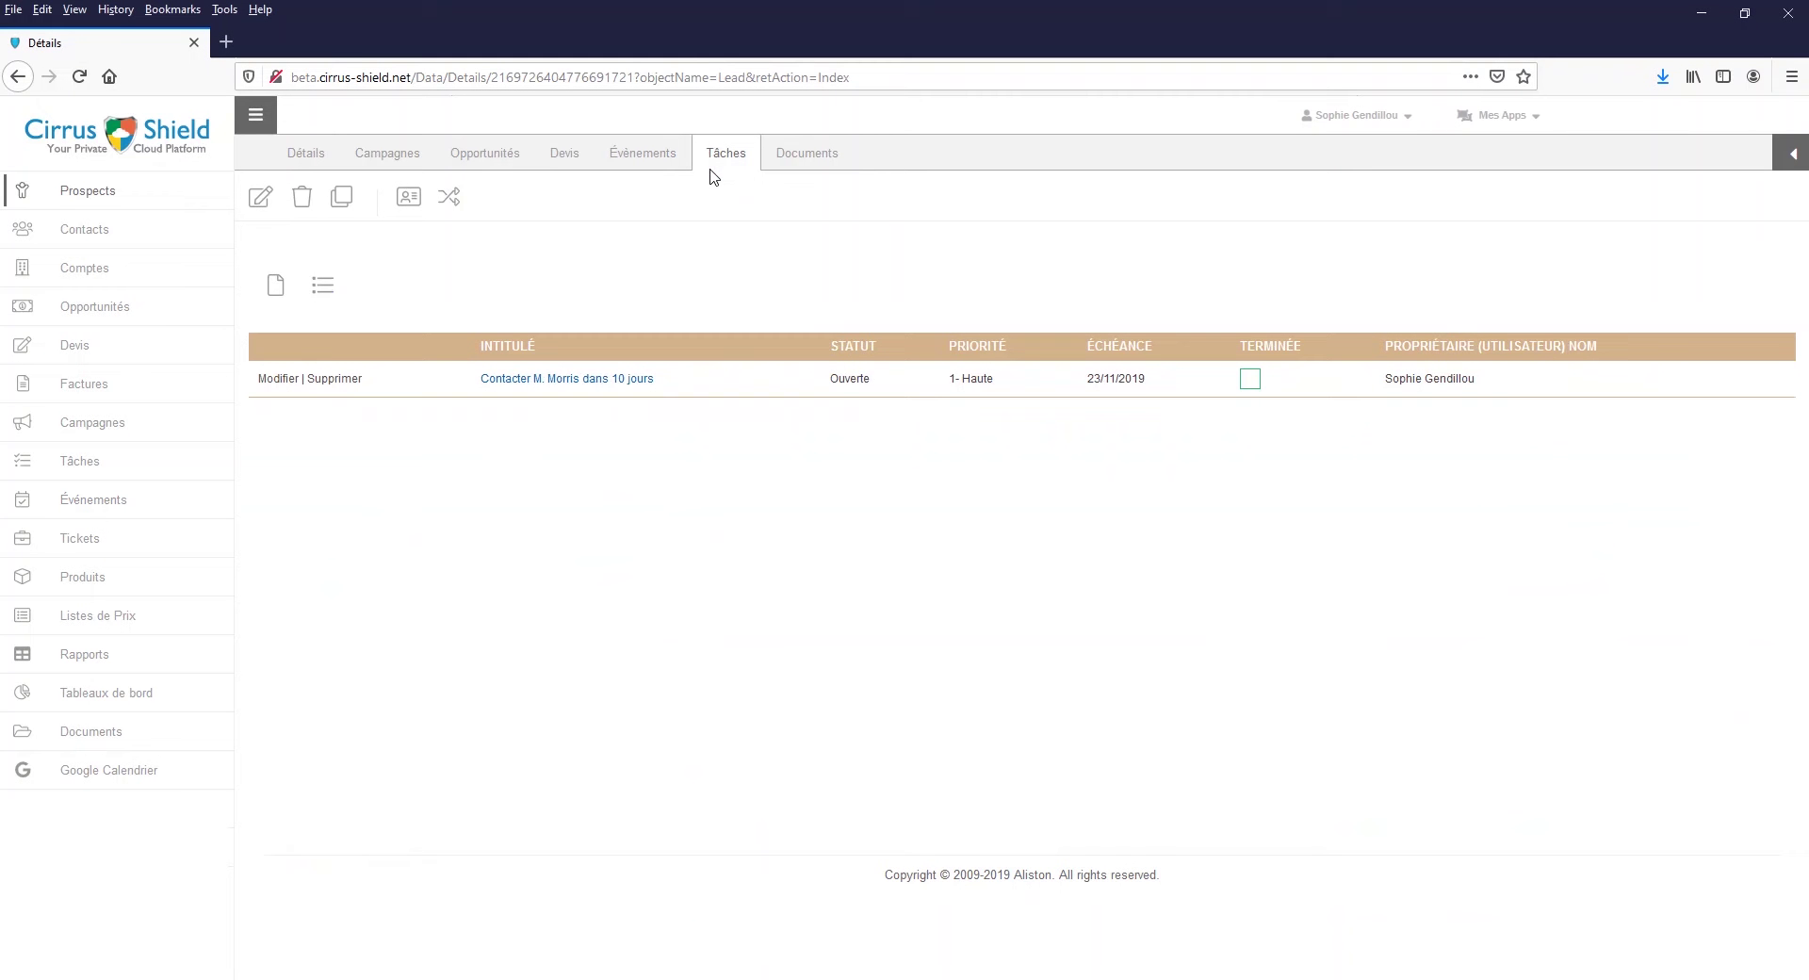
pyautogui.click(277, 299)
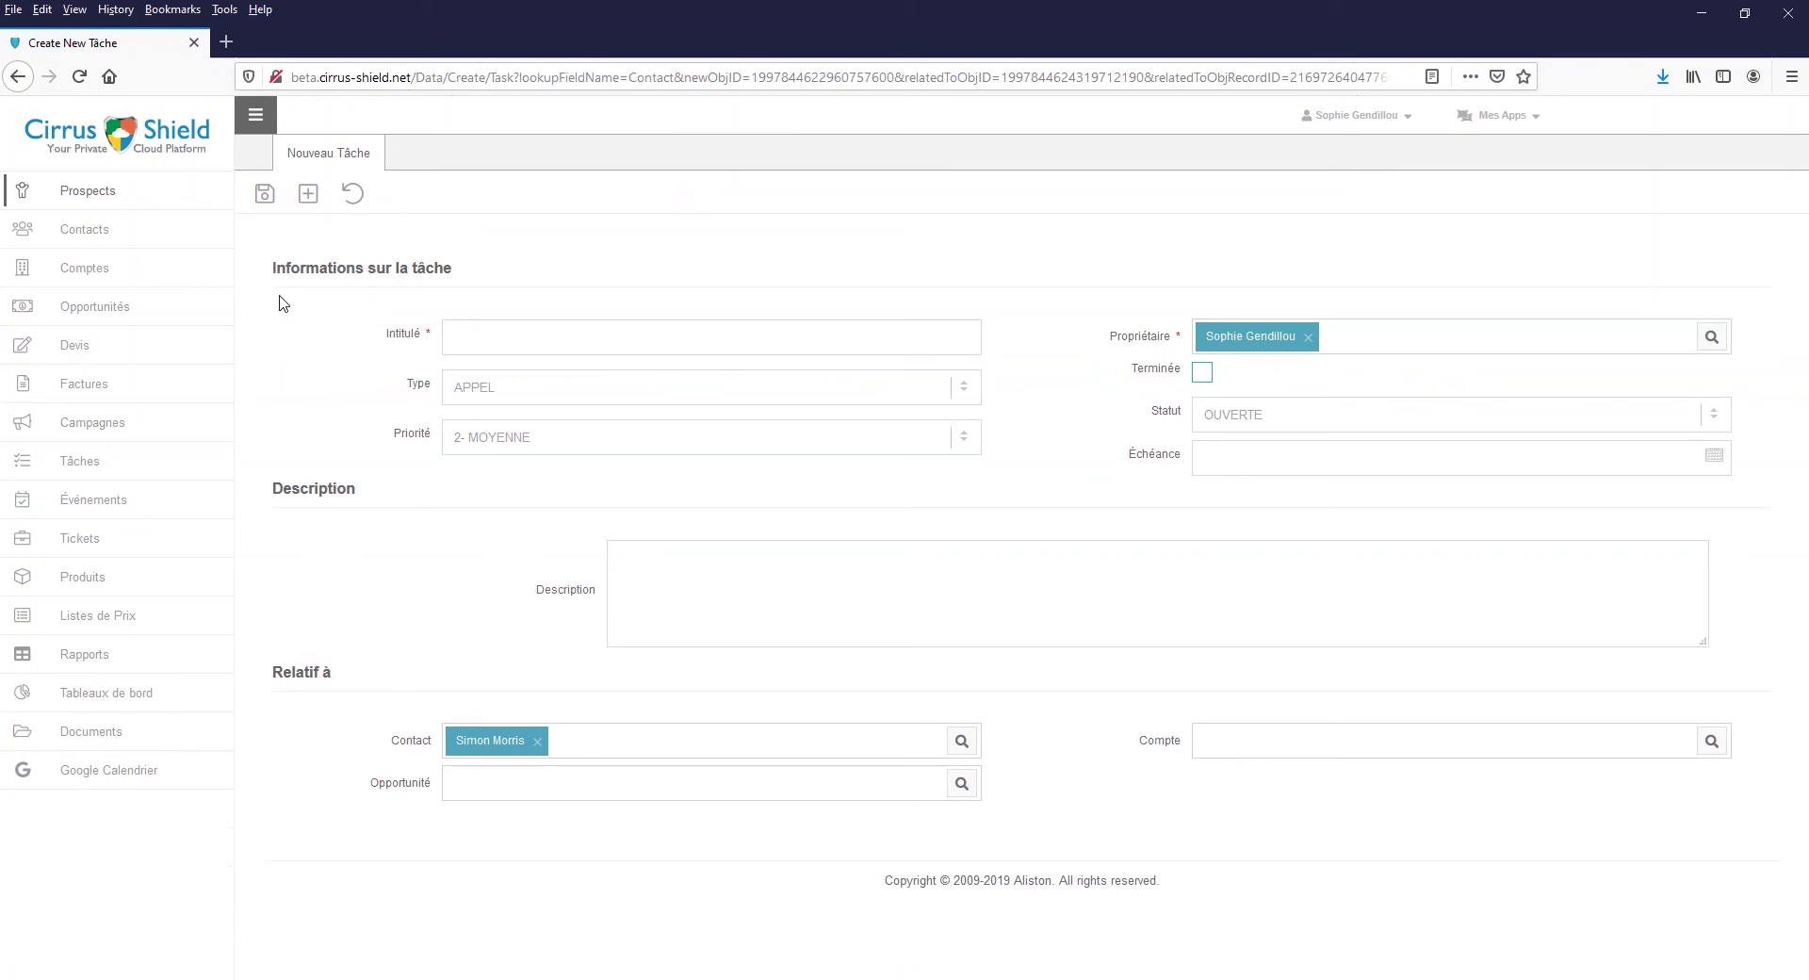
pyautogui.click(913, 386)
pyautogui.click(767, 482)
pyautogui.click(1404, 468)
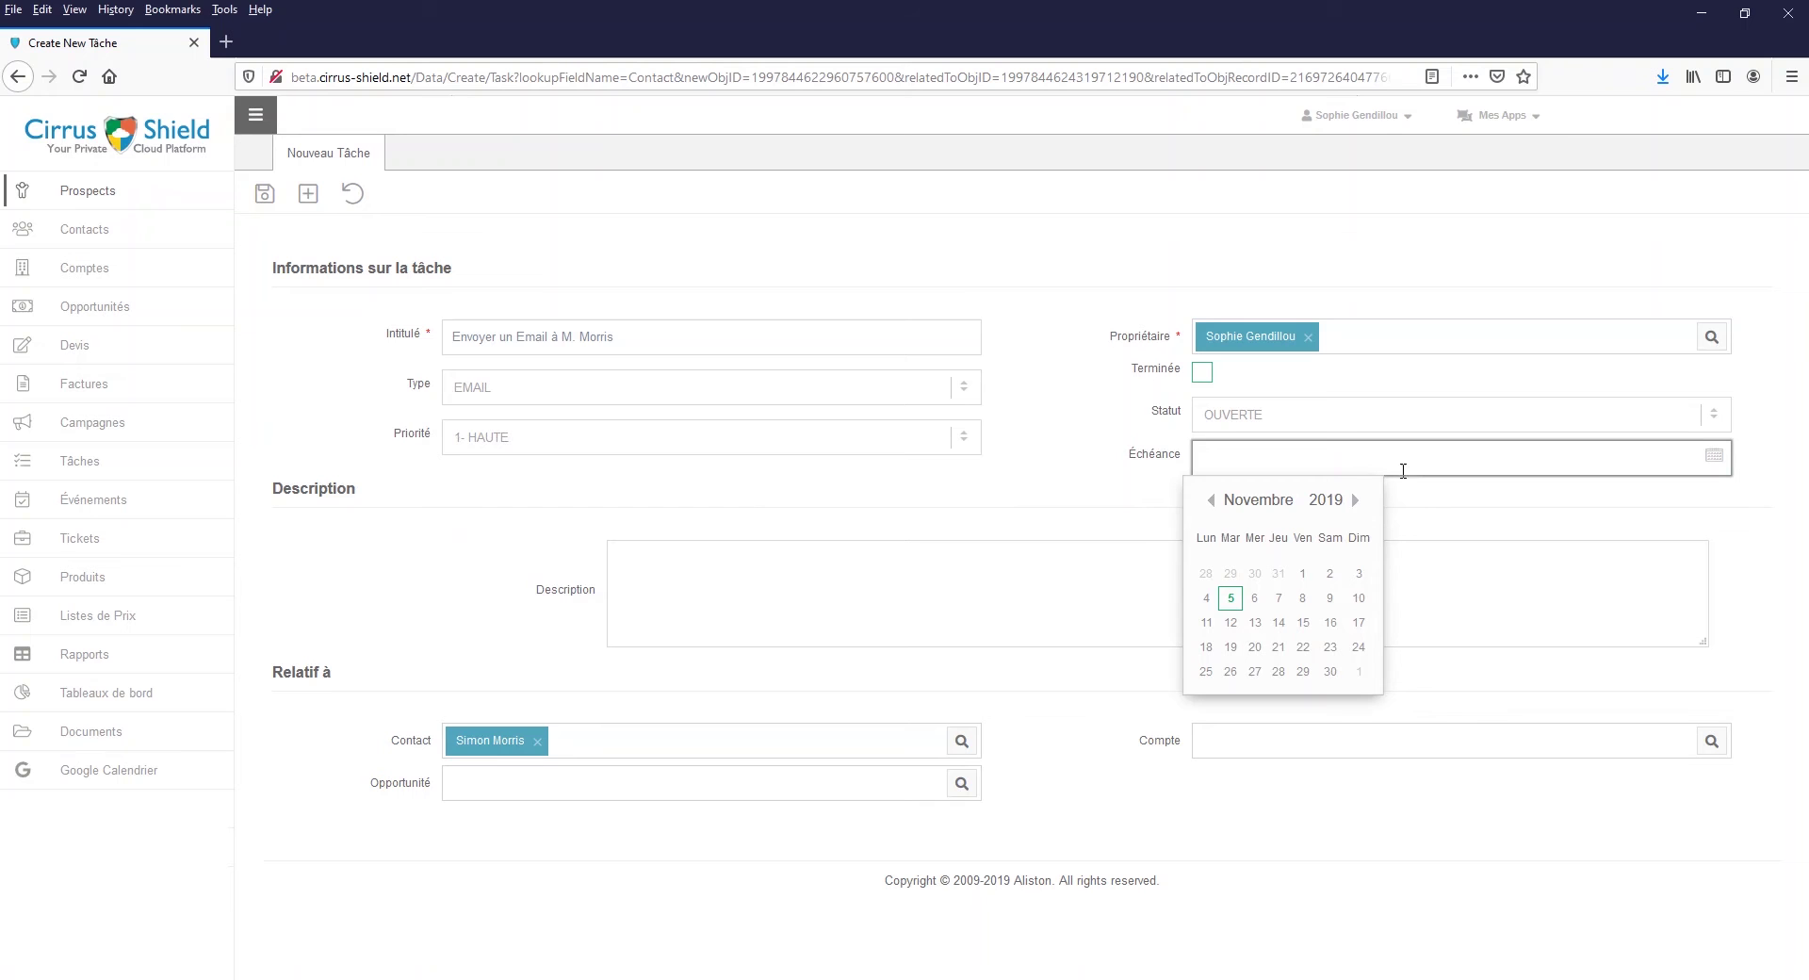
pyautogui.click(1303, 623)
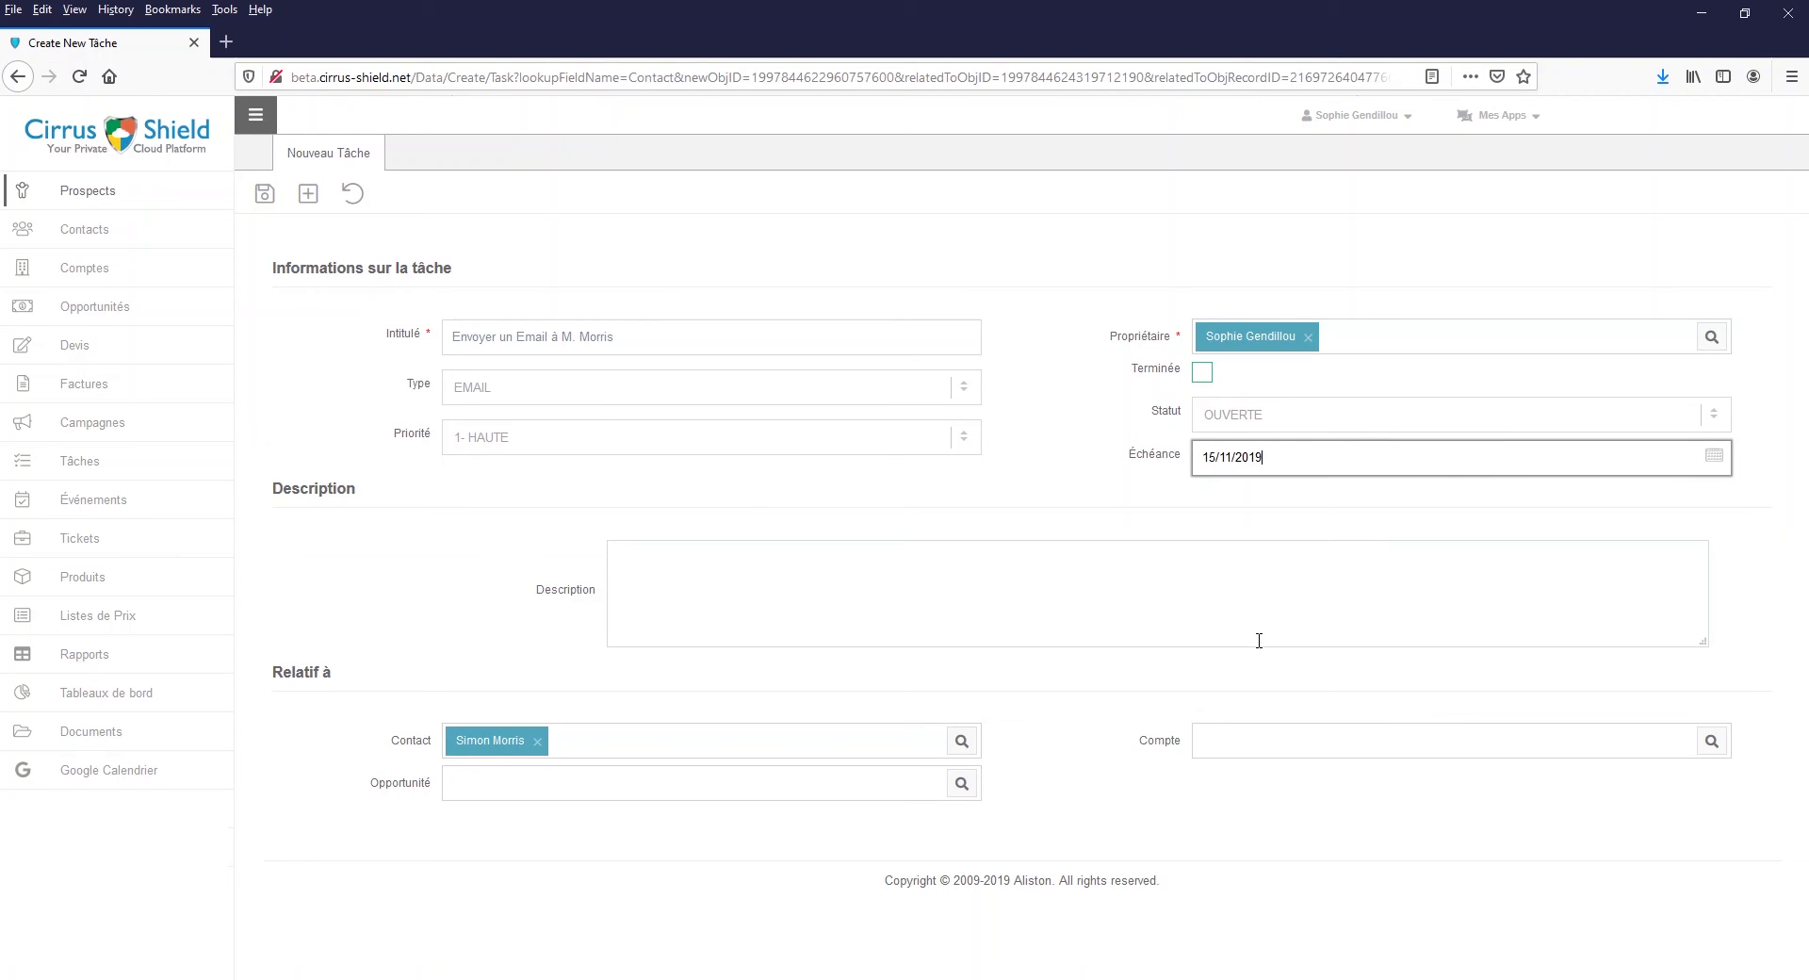
pyautogui.click(266, 195)
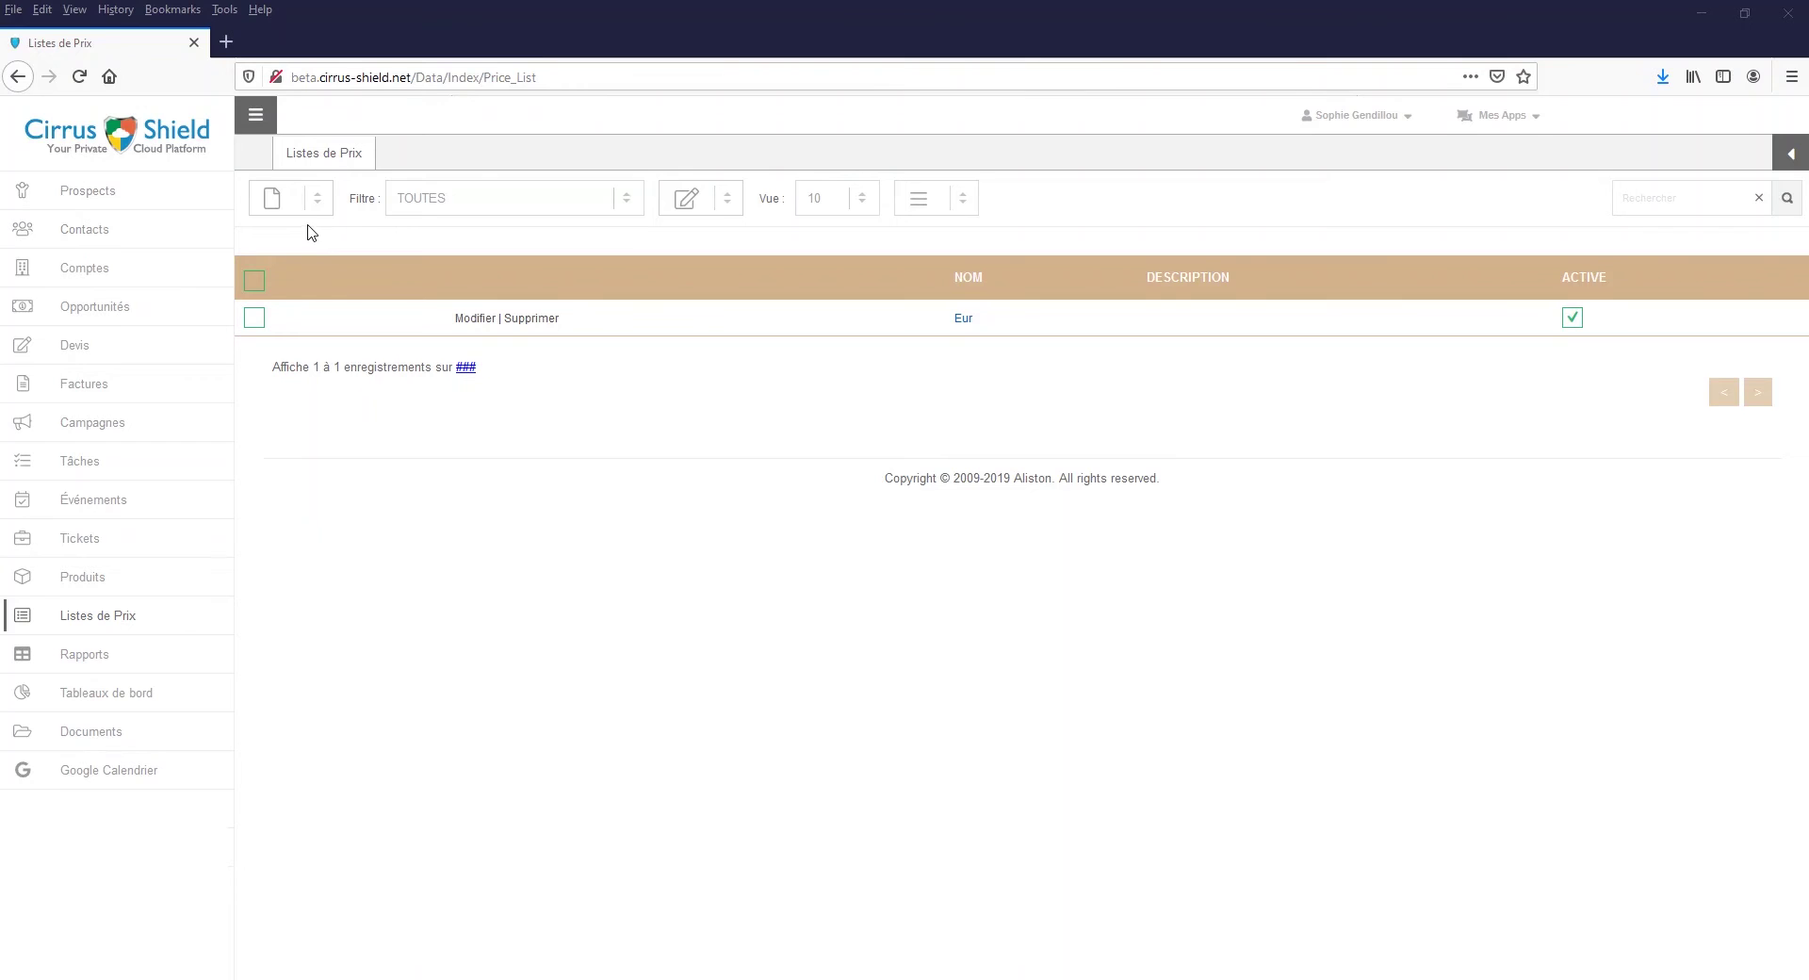
# - Create and save an active price list named Eur
pyautogui.click(273, 204)
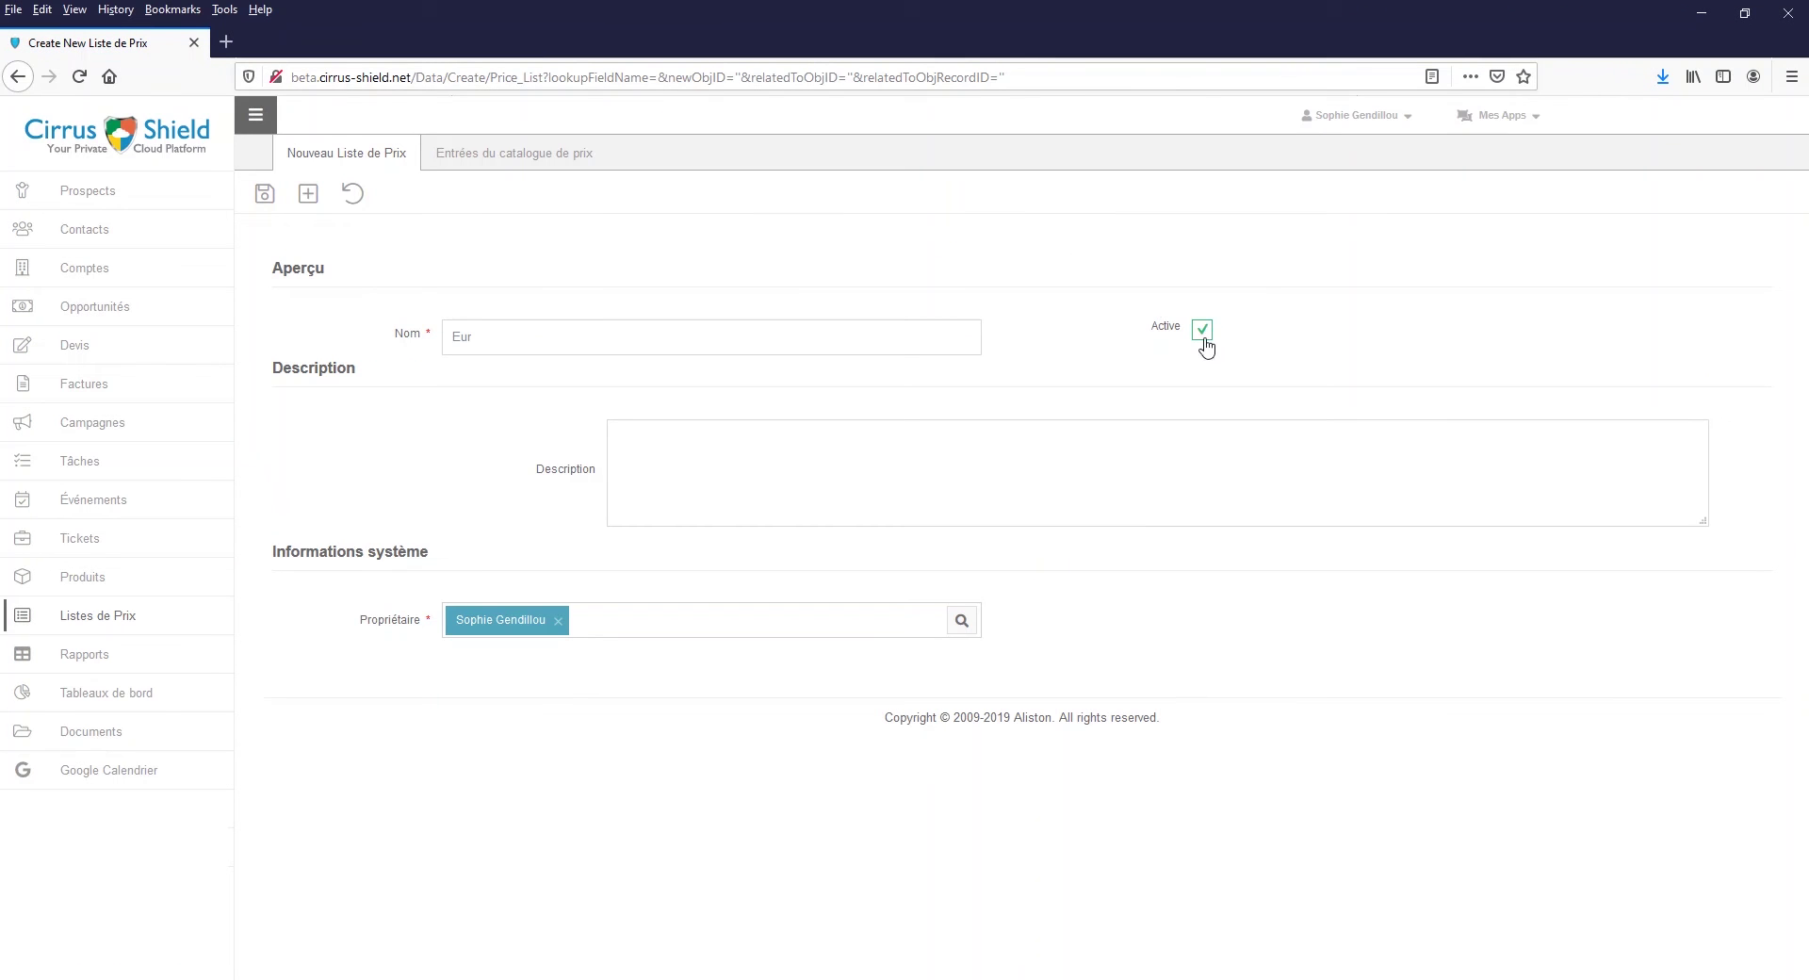
pyautogui.click(264, 193)
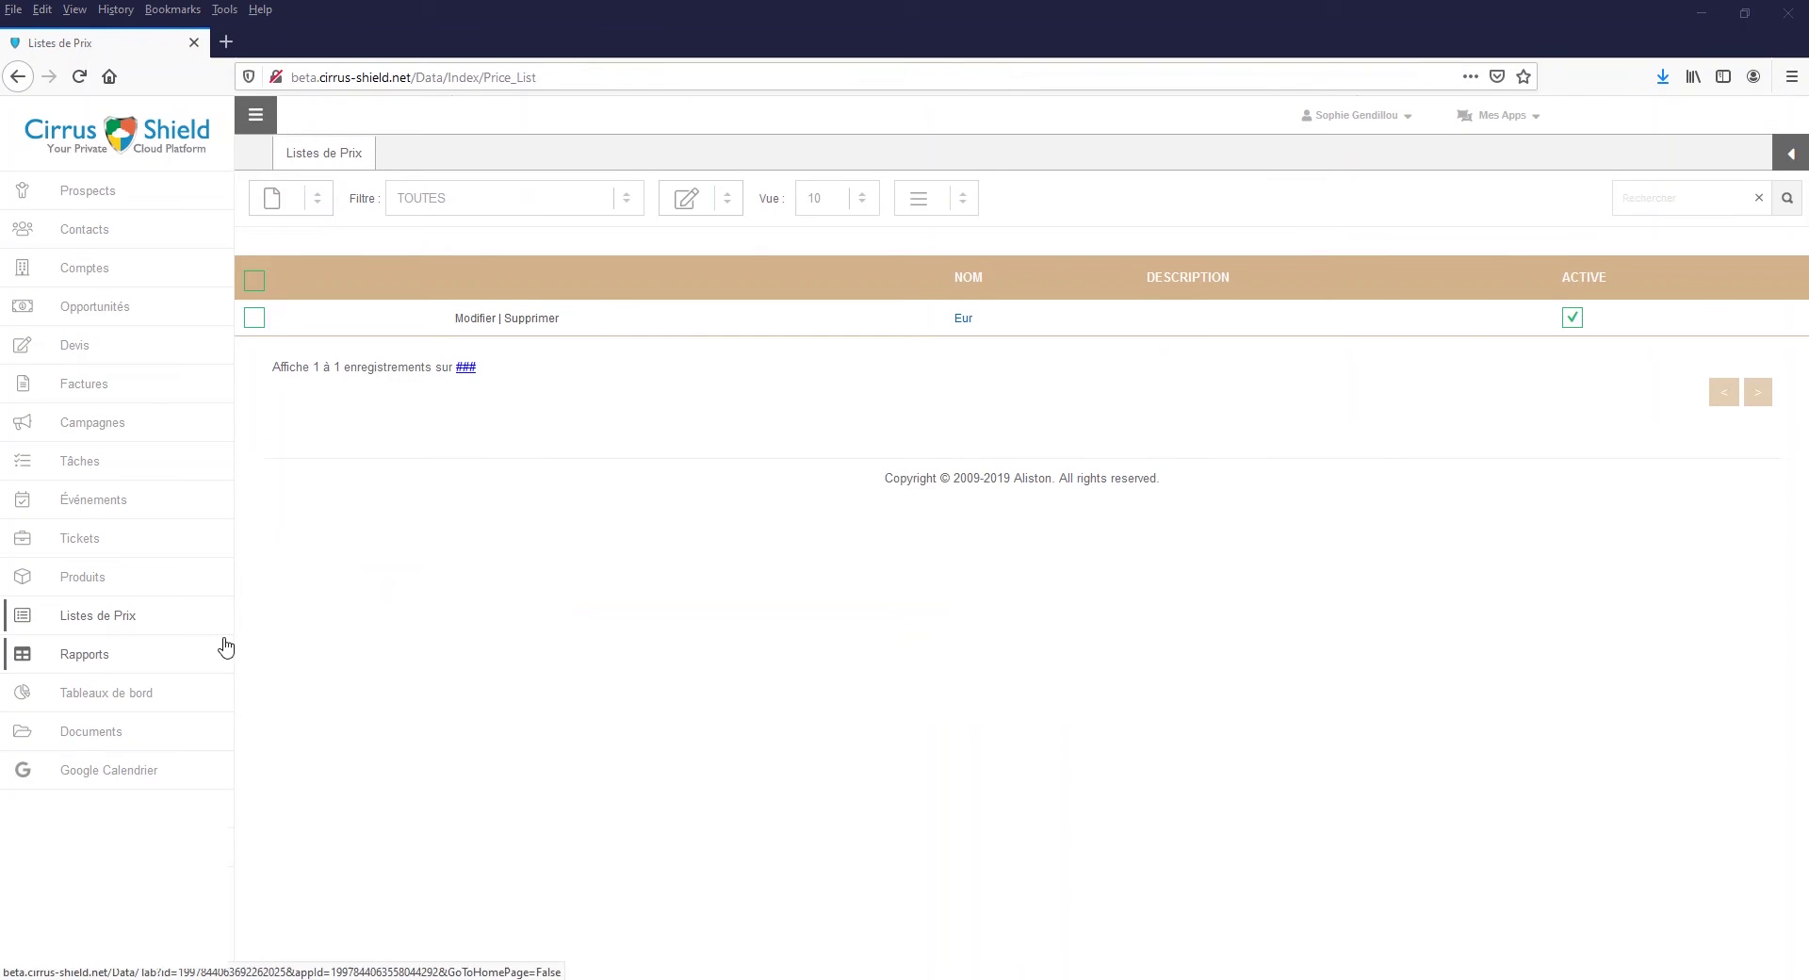
pyautogui.click(119, 582)
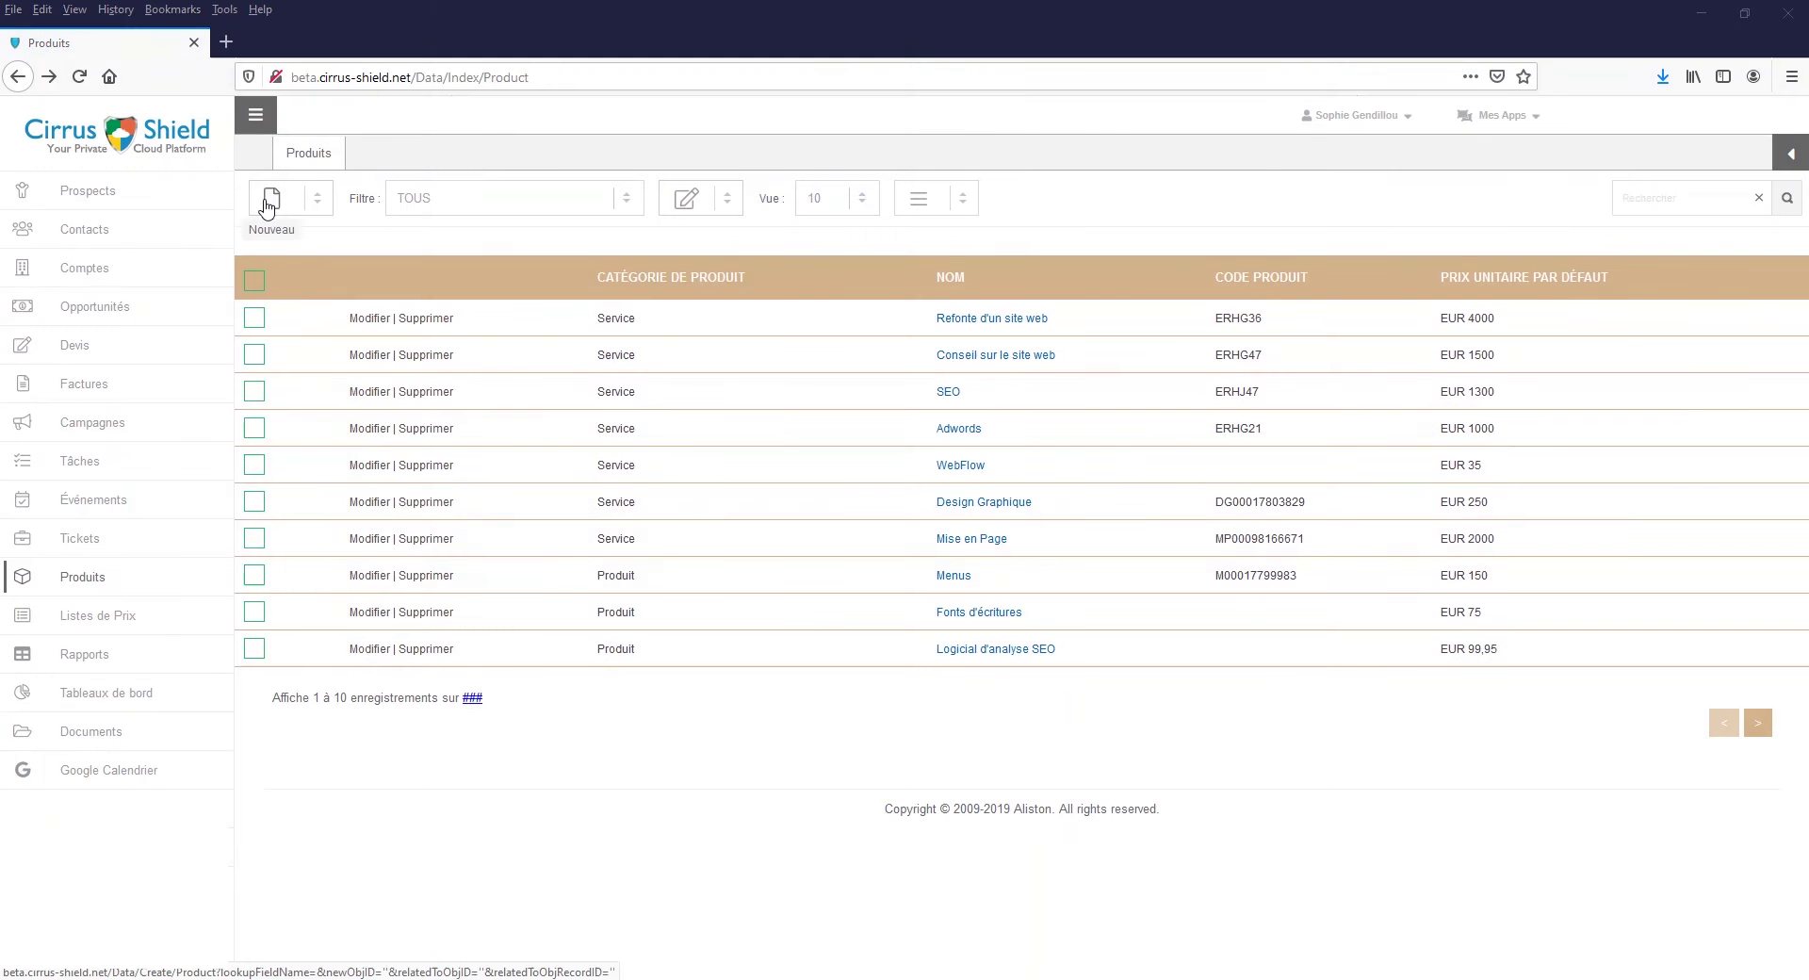
pyautogui.click(267, 203)
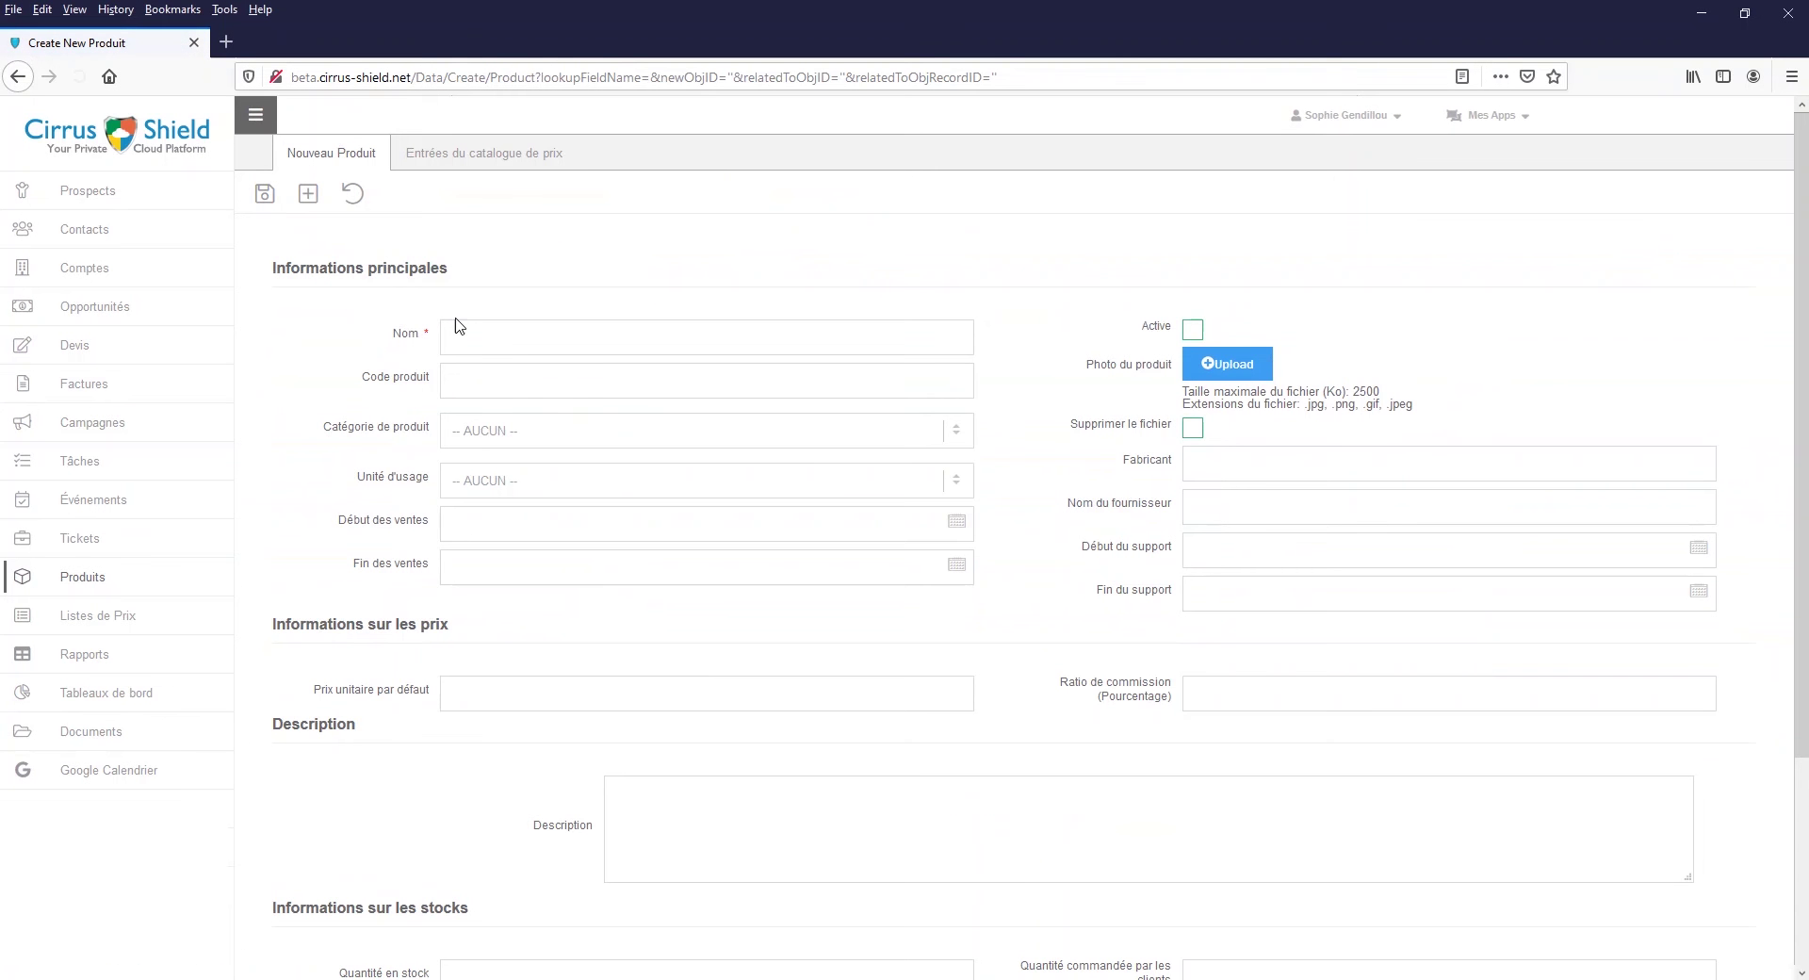
pyautogui.click(474, 332)
pyautogui.write("Logiciel d'analyse SEO")
pyautogui.click(658, 384)
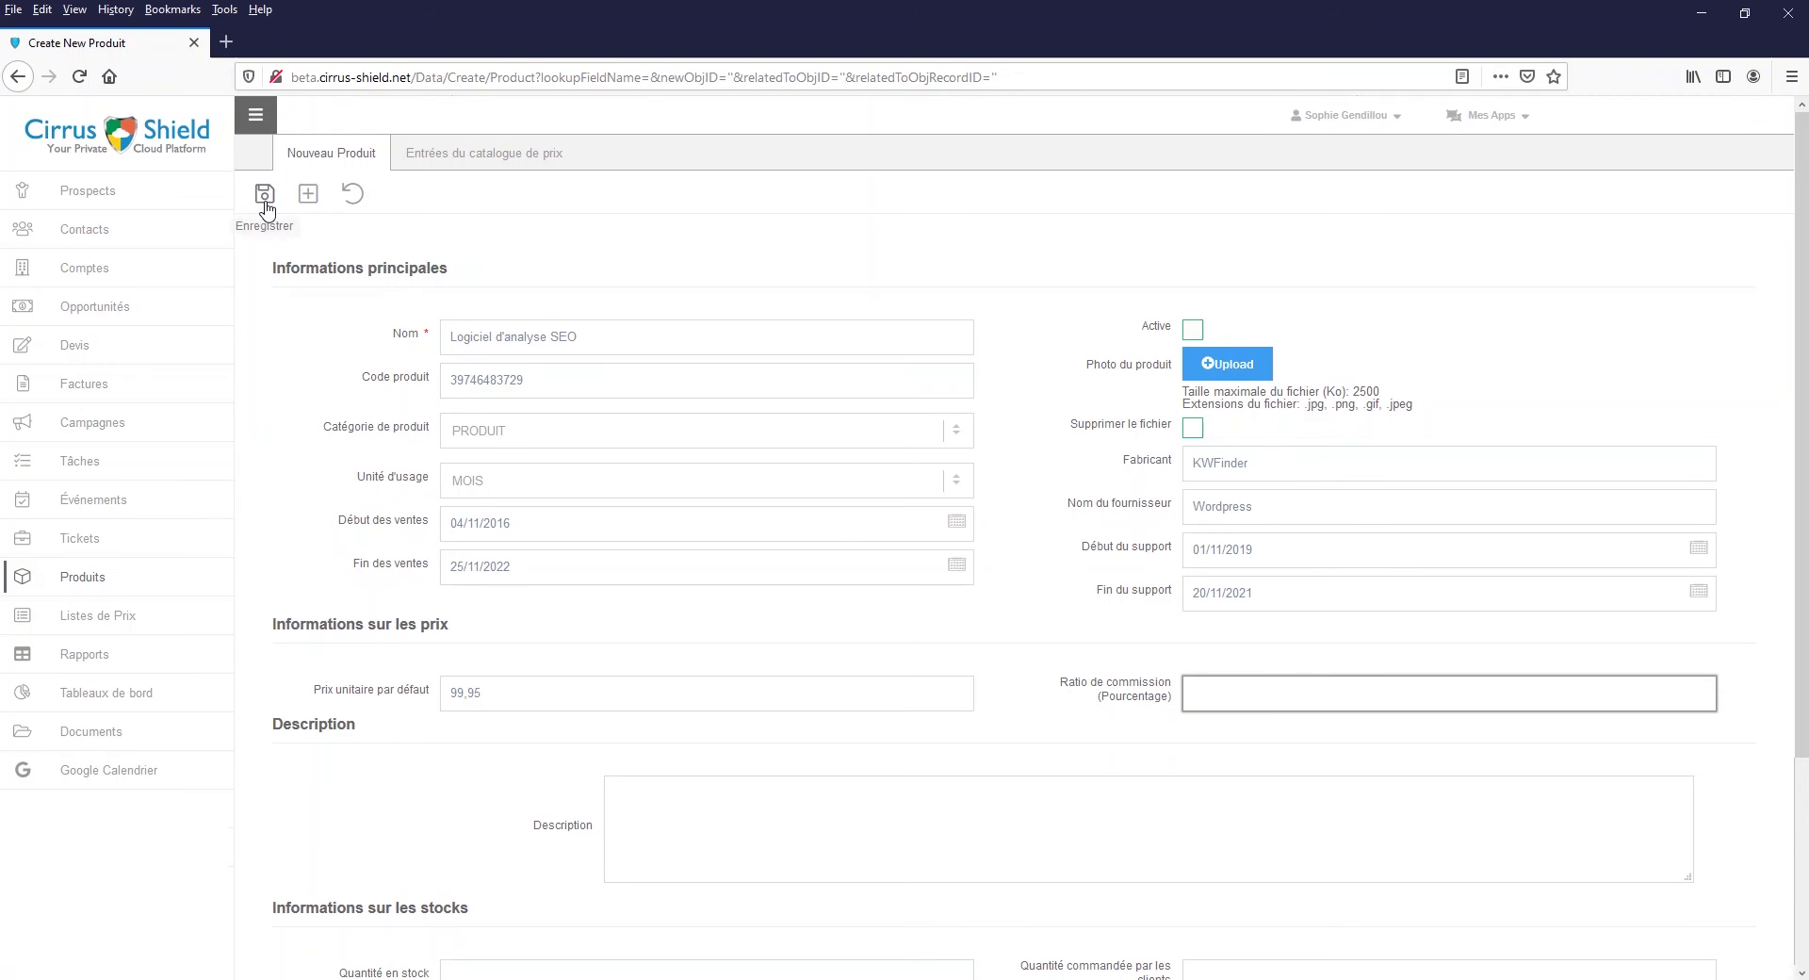
pyautogui.click(265, 196)
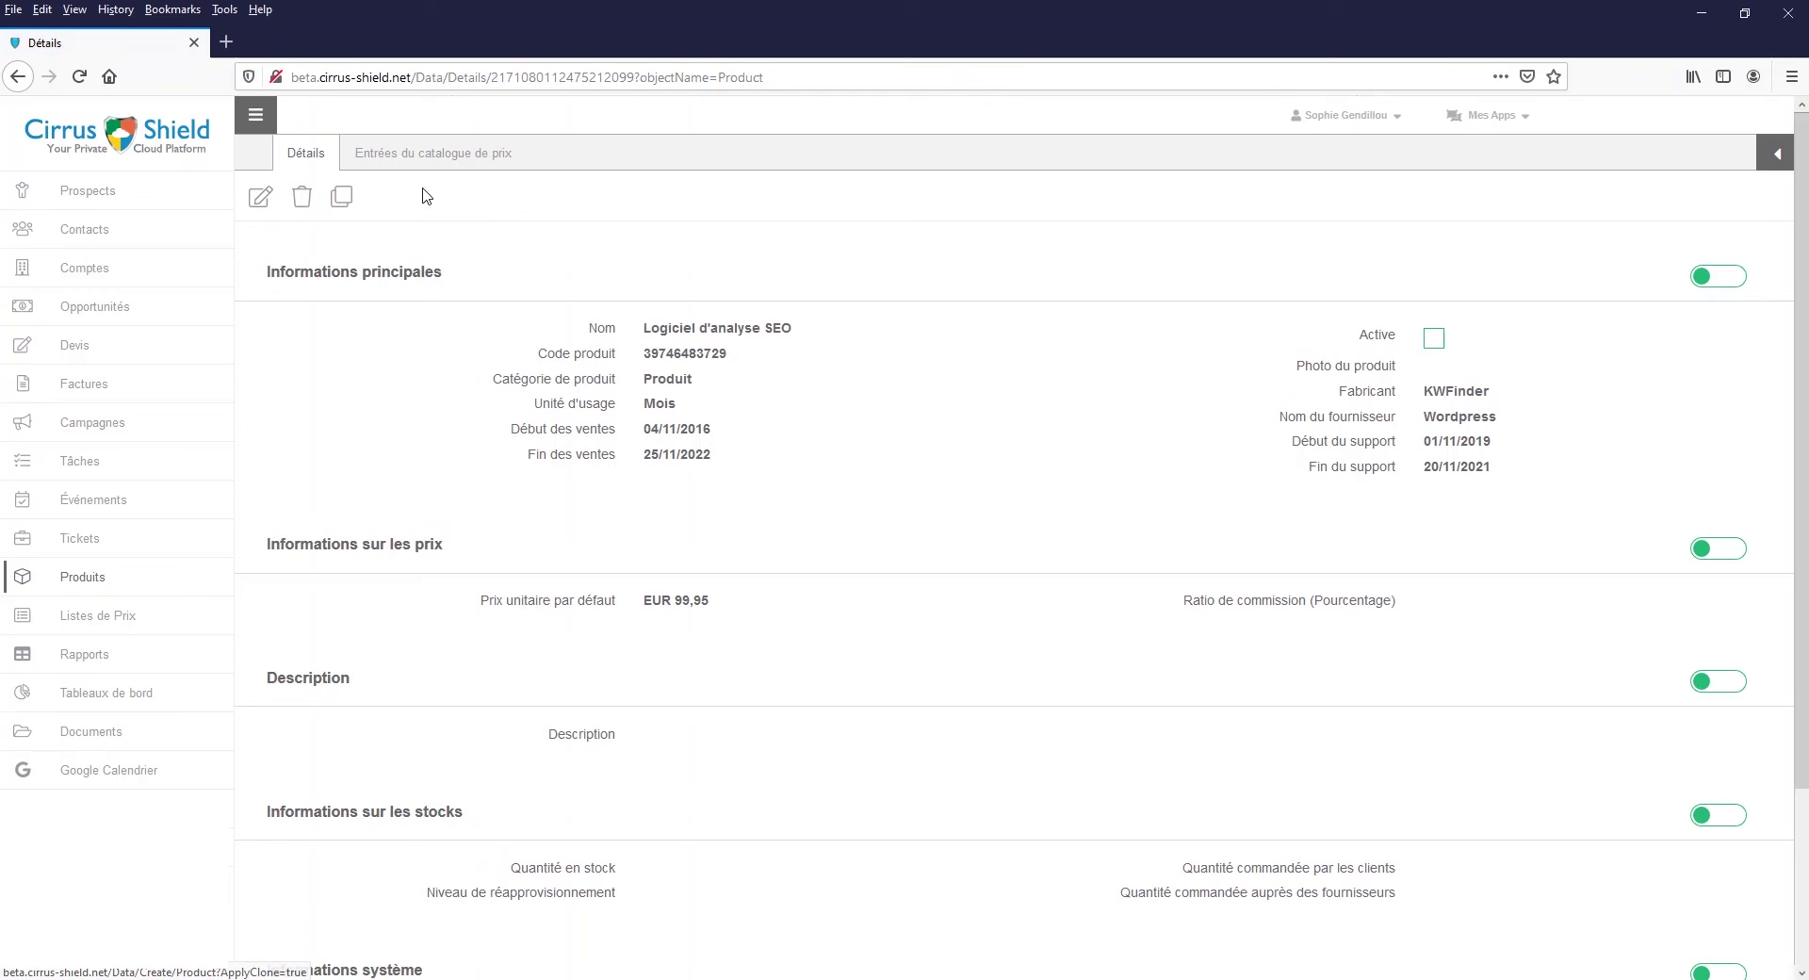
# - Add and save a price list item for the product, named Logiciel d'analyse SEO, in price list Eur with unit price 99,95
pyautogui.click(428, 152)
pyautogui.click(282, 290)
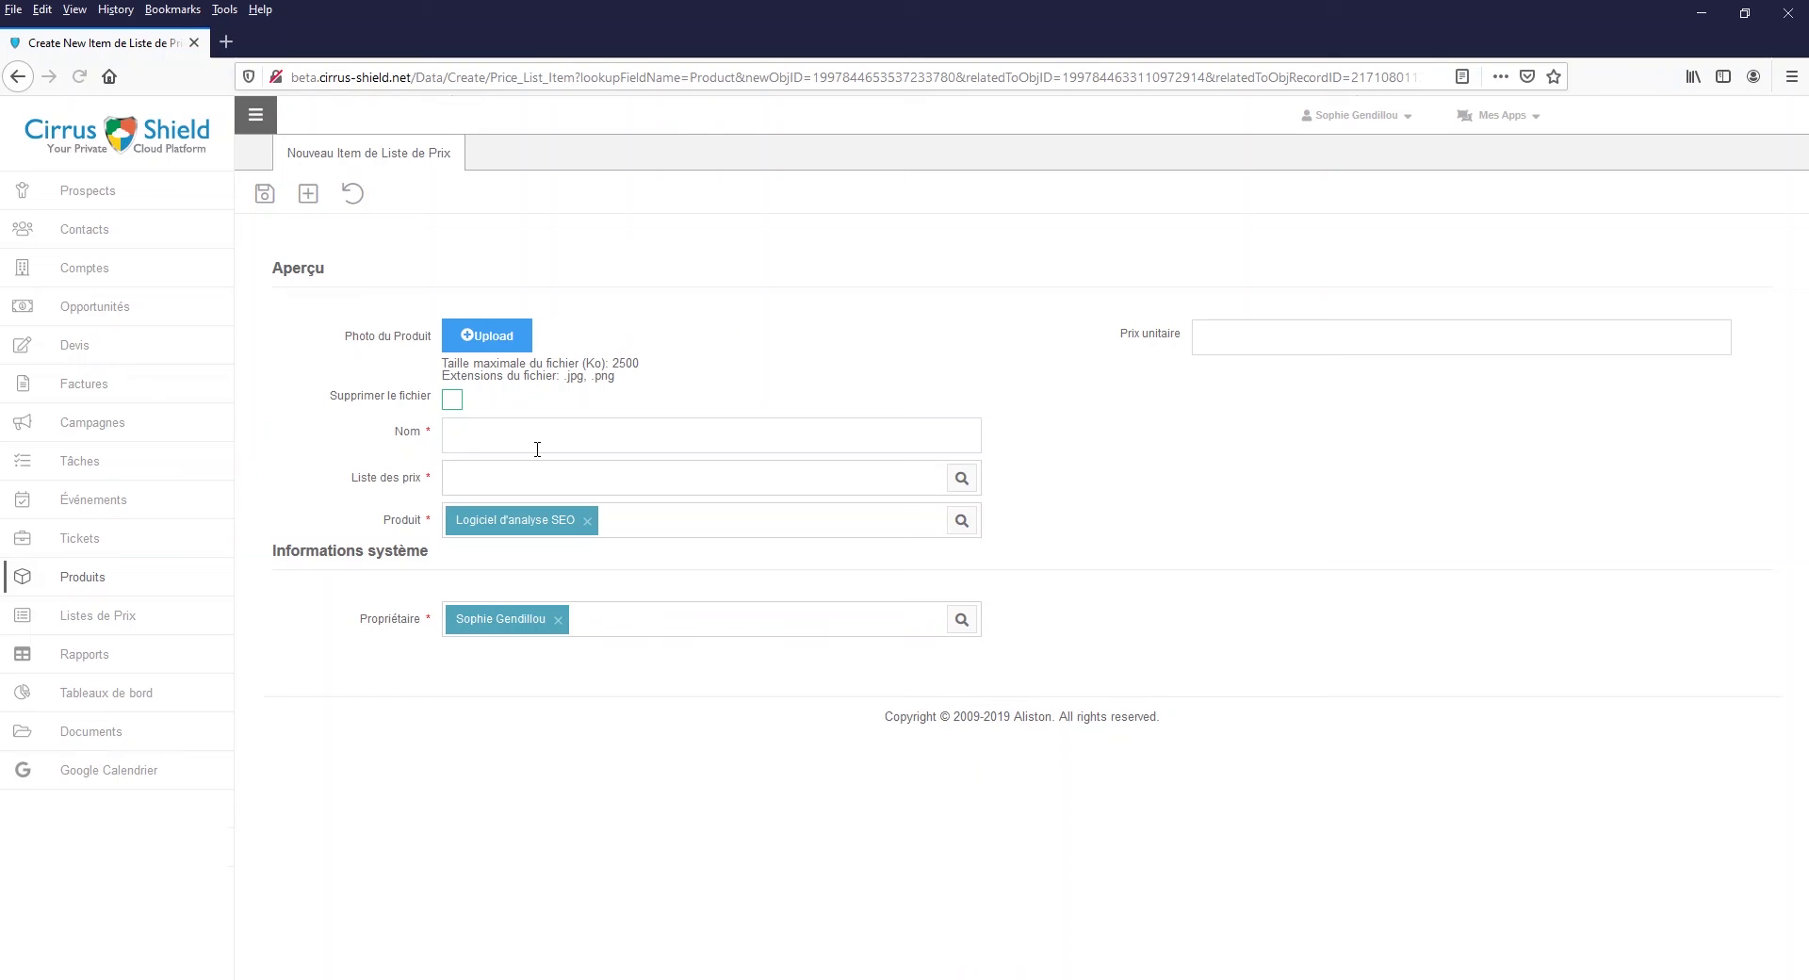
pyautogui.click(539, 444)
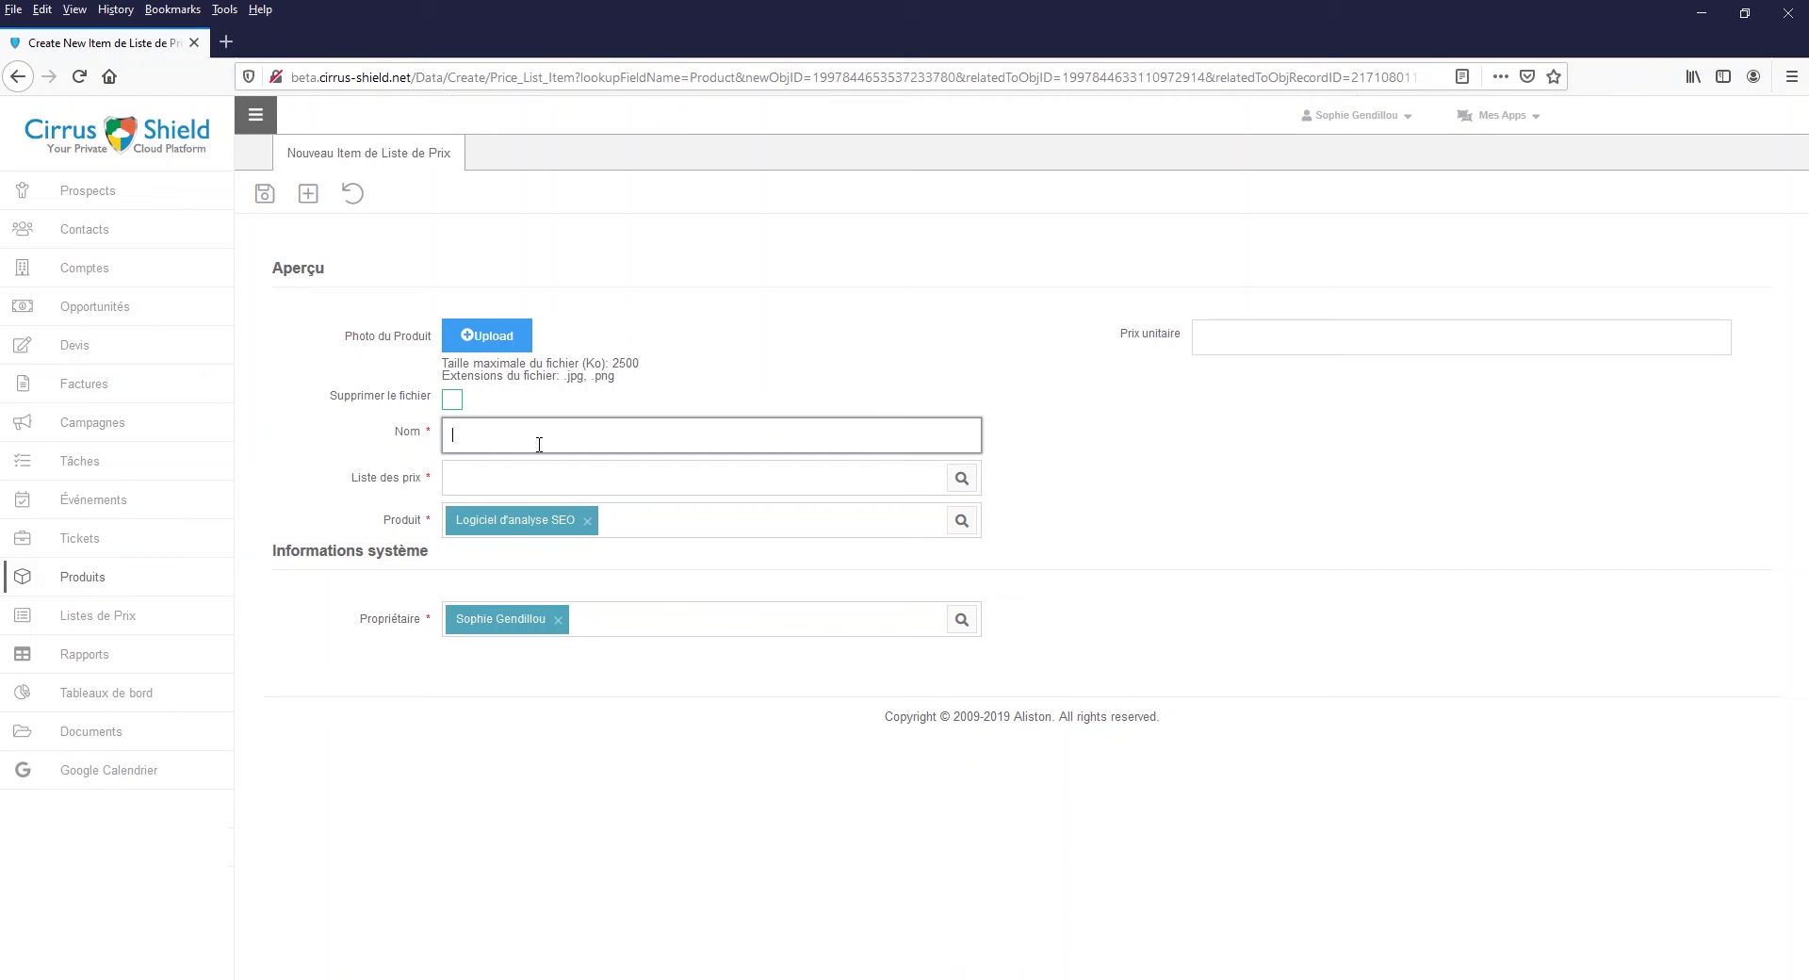
pyautogui.write('Lo')
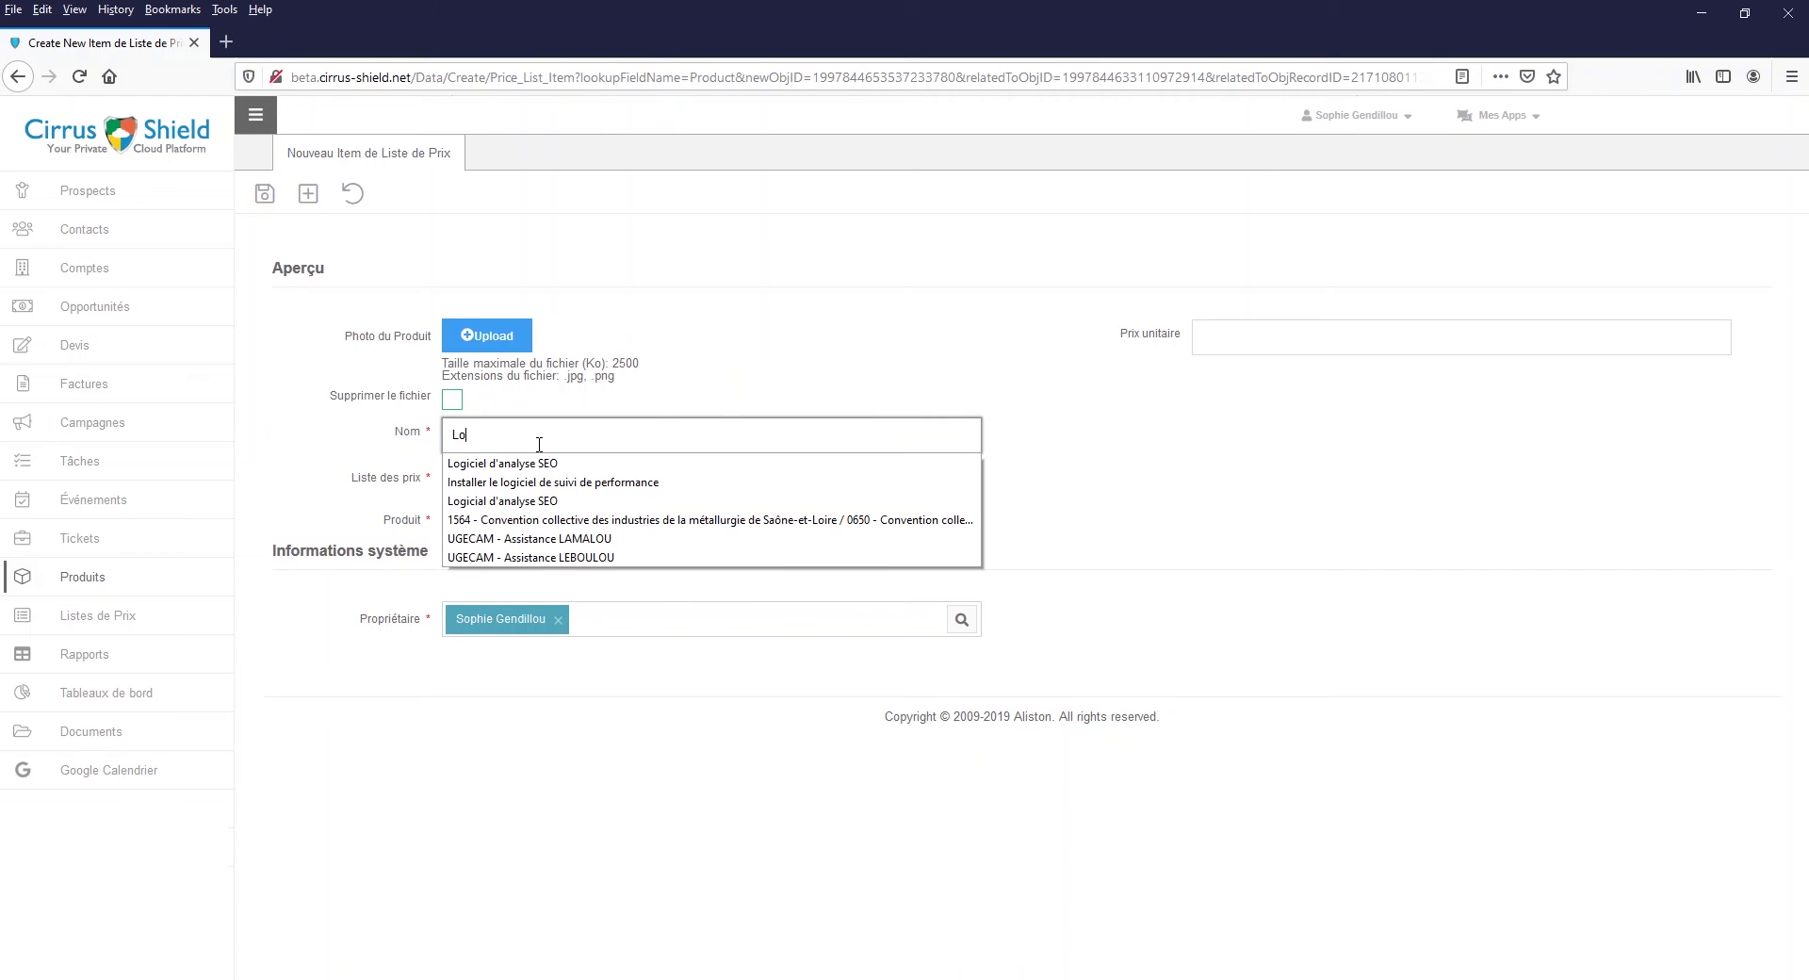
pyautogui.click(534, 474)
pyautogui.click(961, 478)
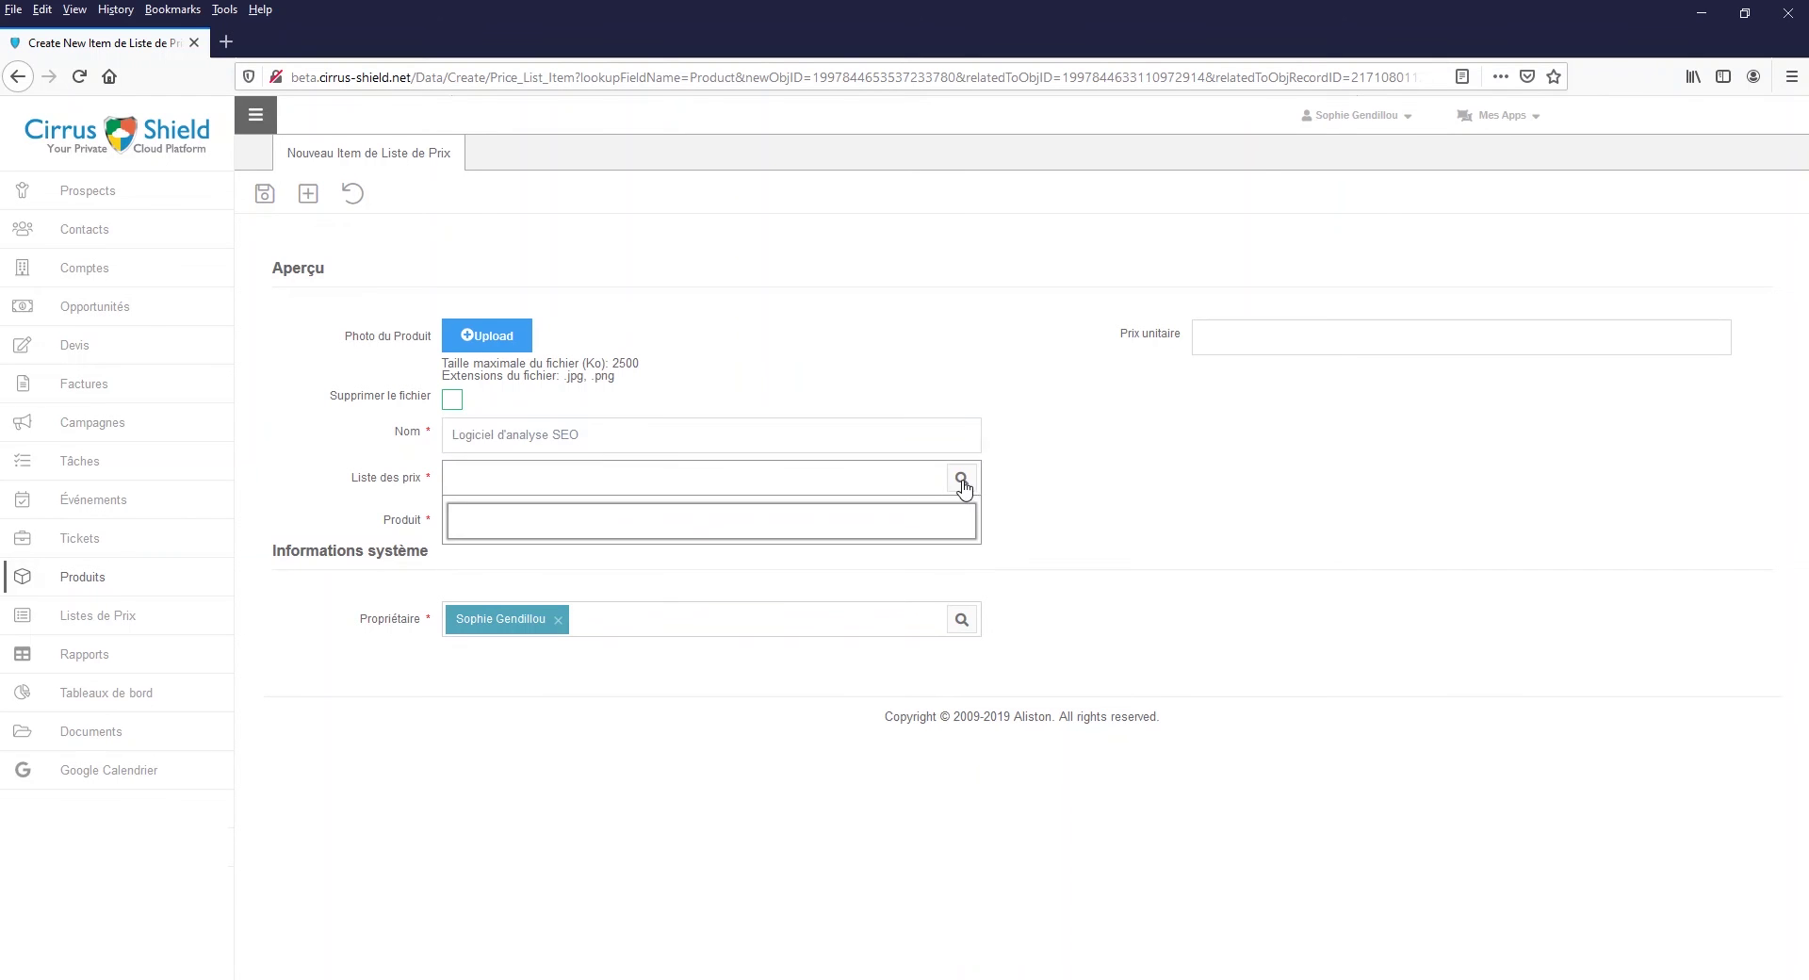
pyautogui.click(458, 298)
pyautogui.click(1202, 341)
pyautogui.write('99,95')
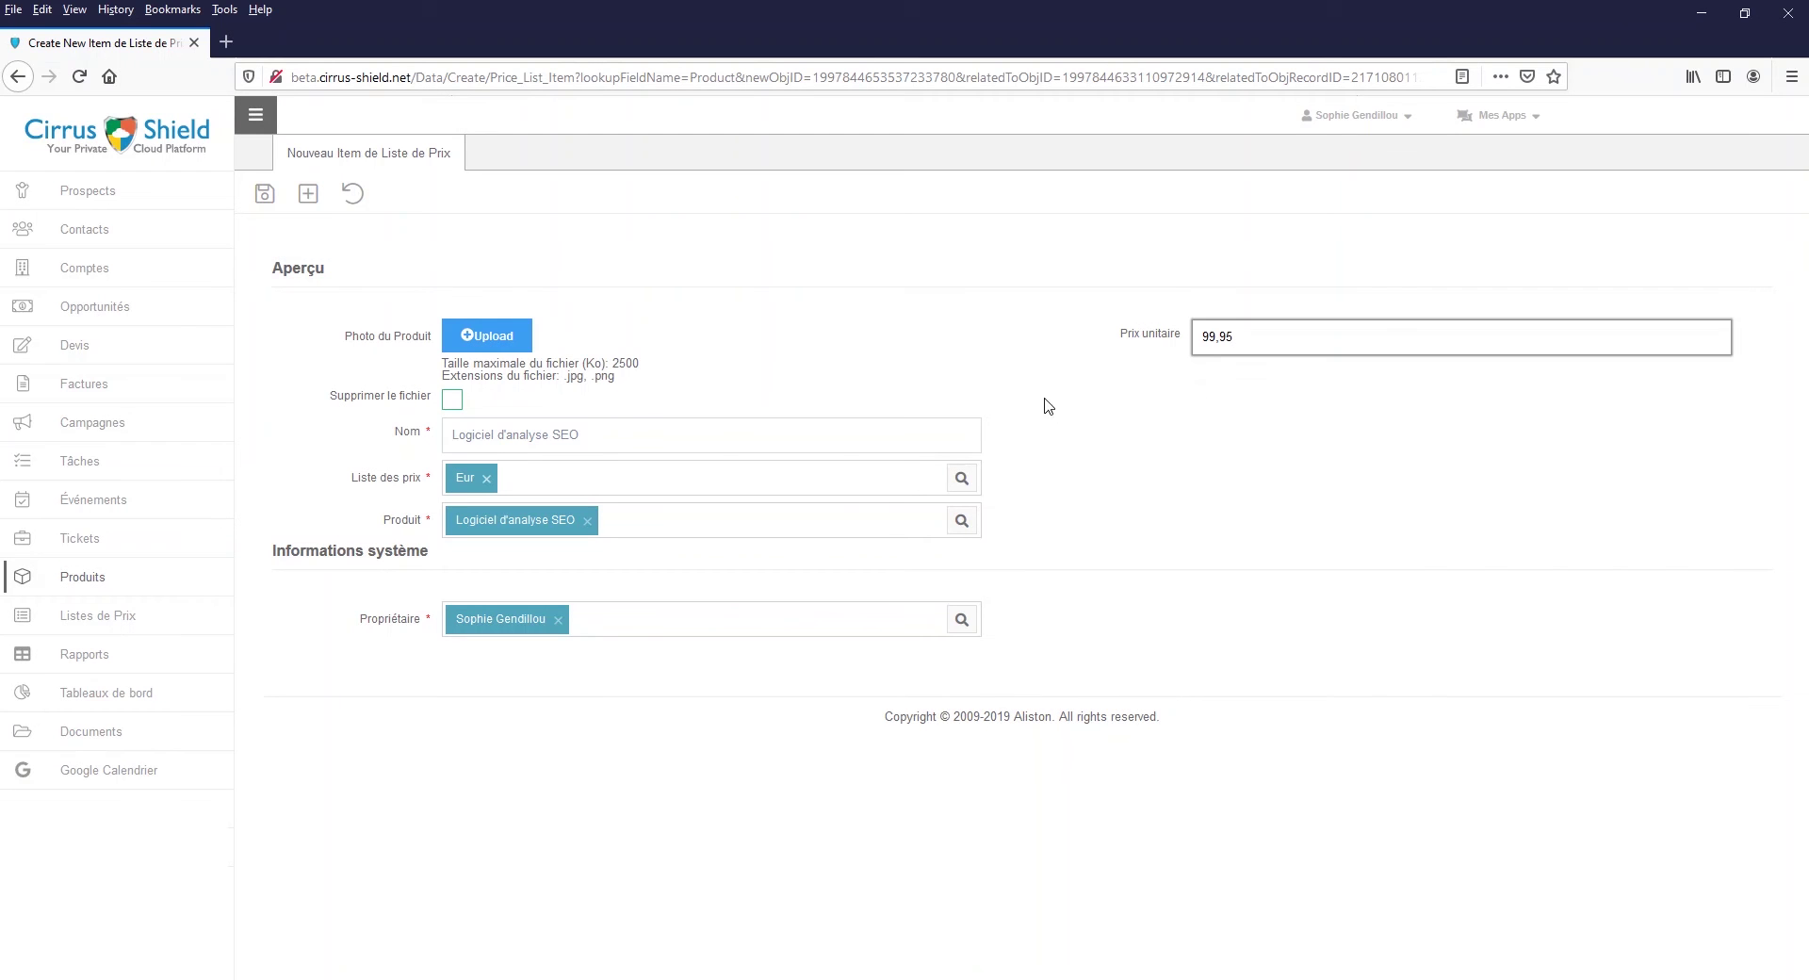
pyautogui.click(264, 193)
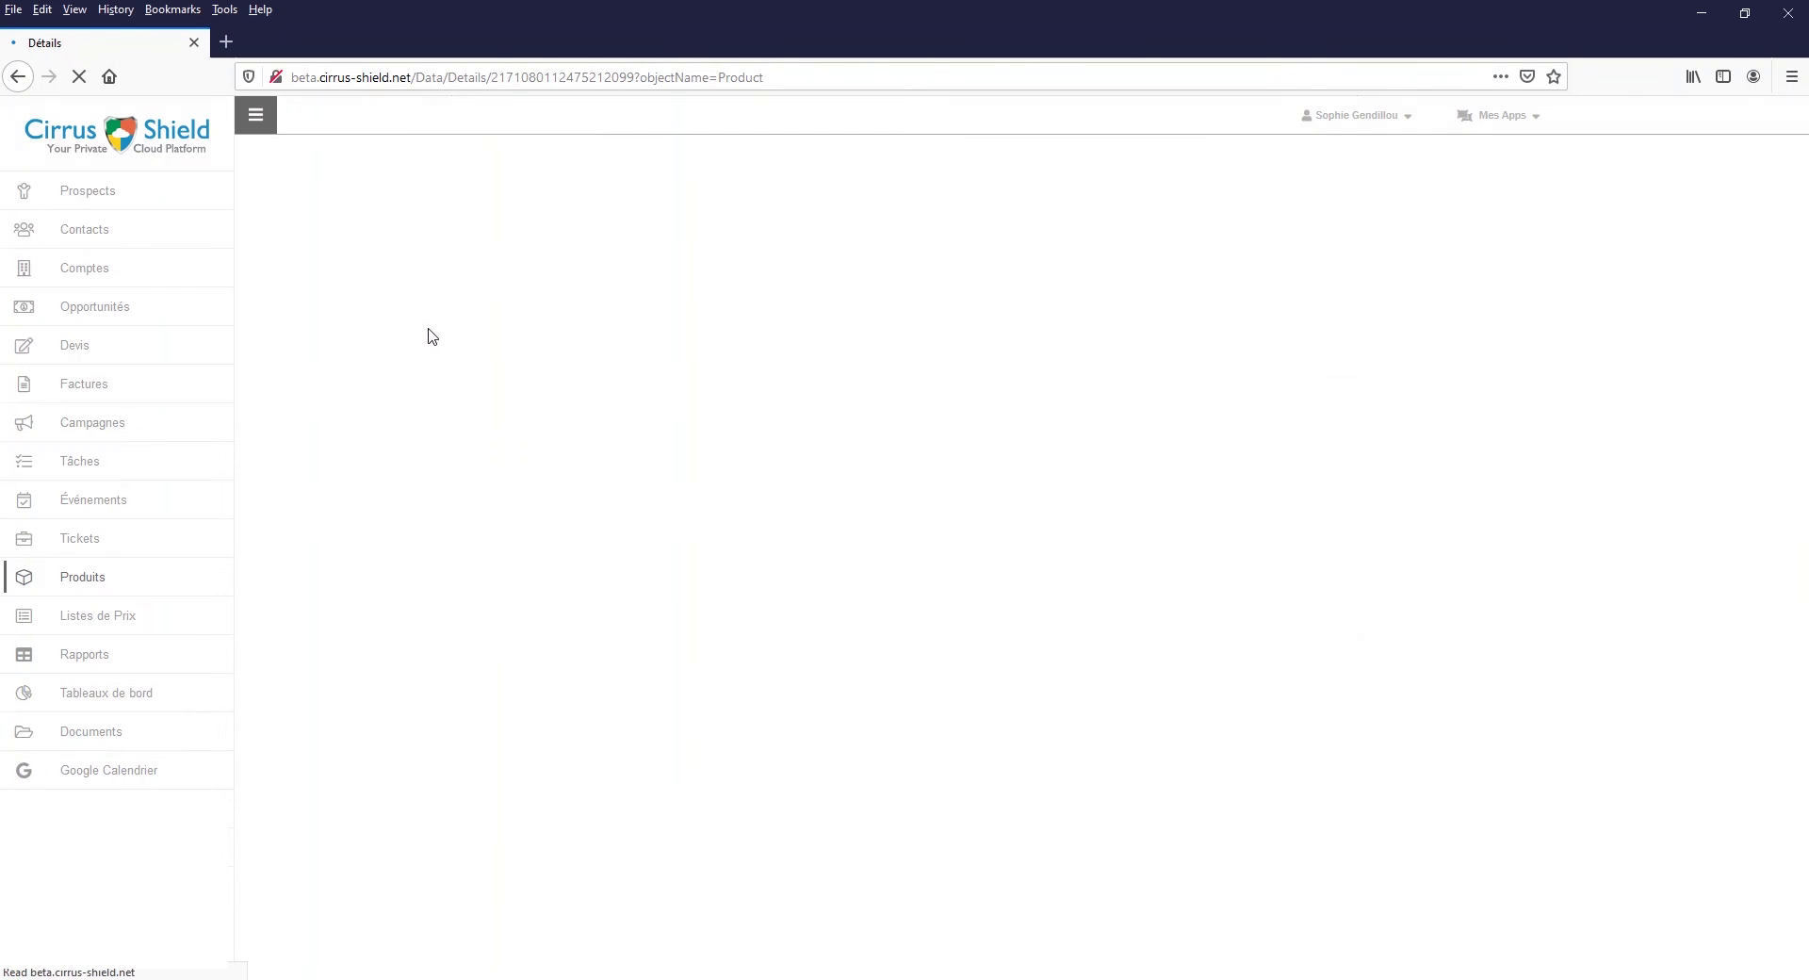
# - Start a new quote from the ABC Group - Nouveau Site Web opportunity, named Devis - Nouveau Site Web with status Envoyé
pyautogui.click(74, 345)
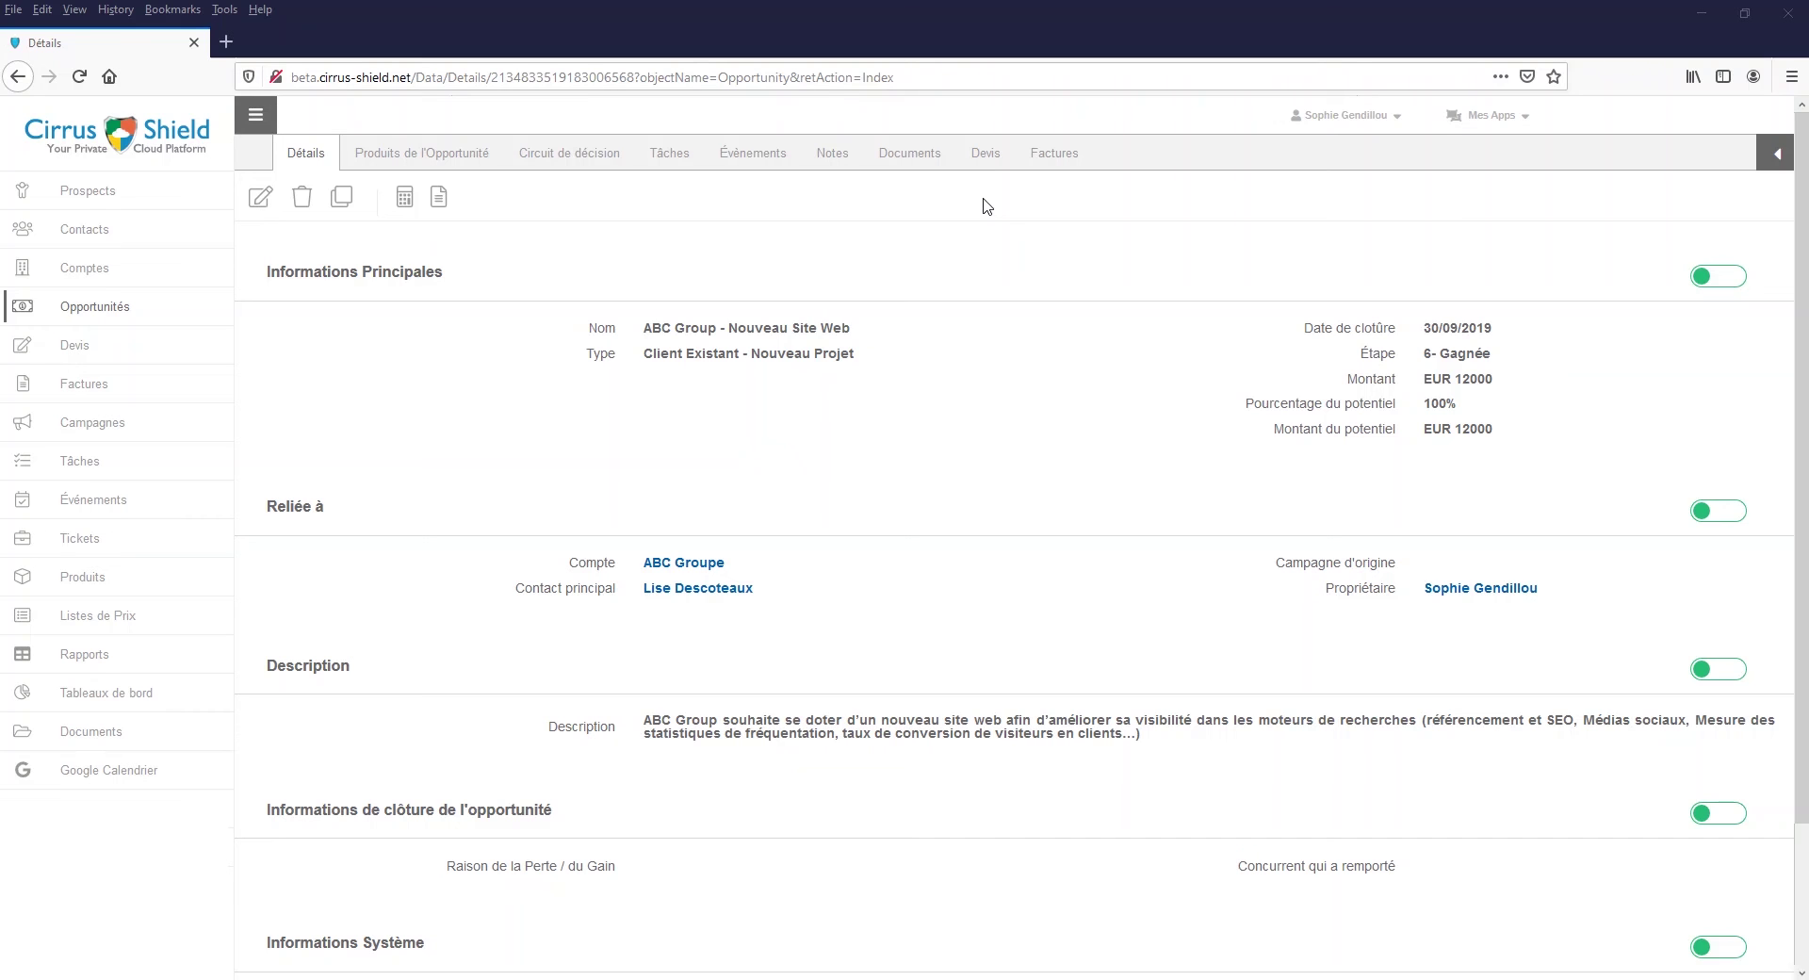
pyautogui.click(986, 154)
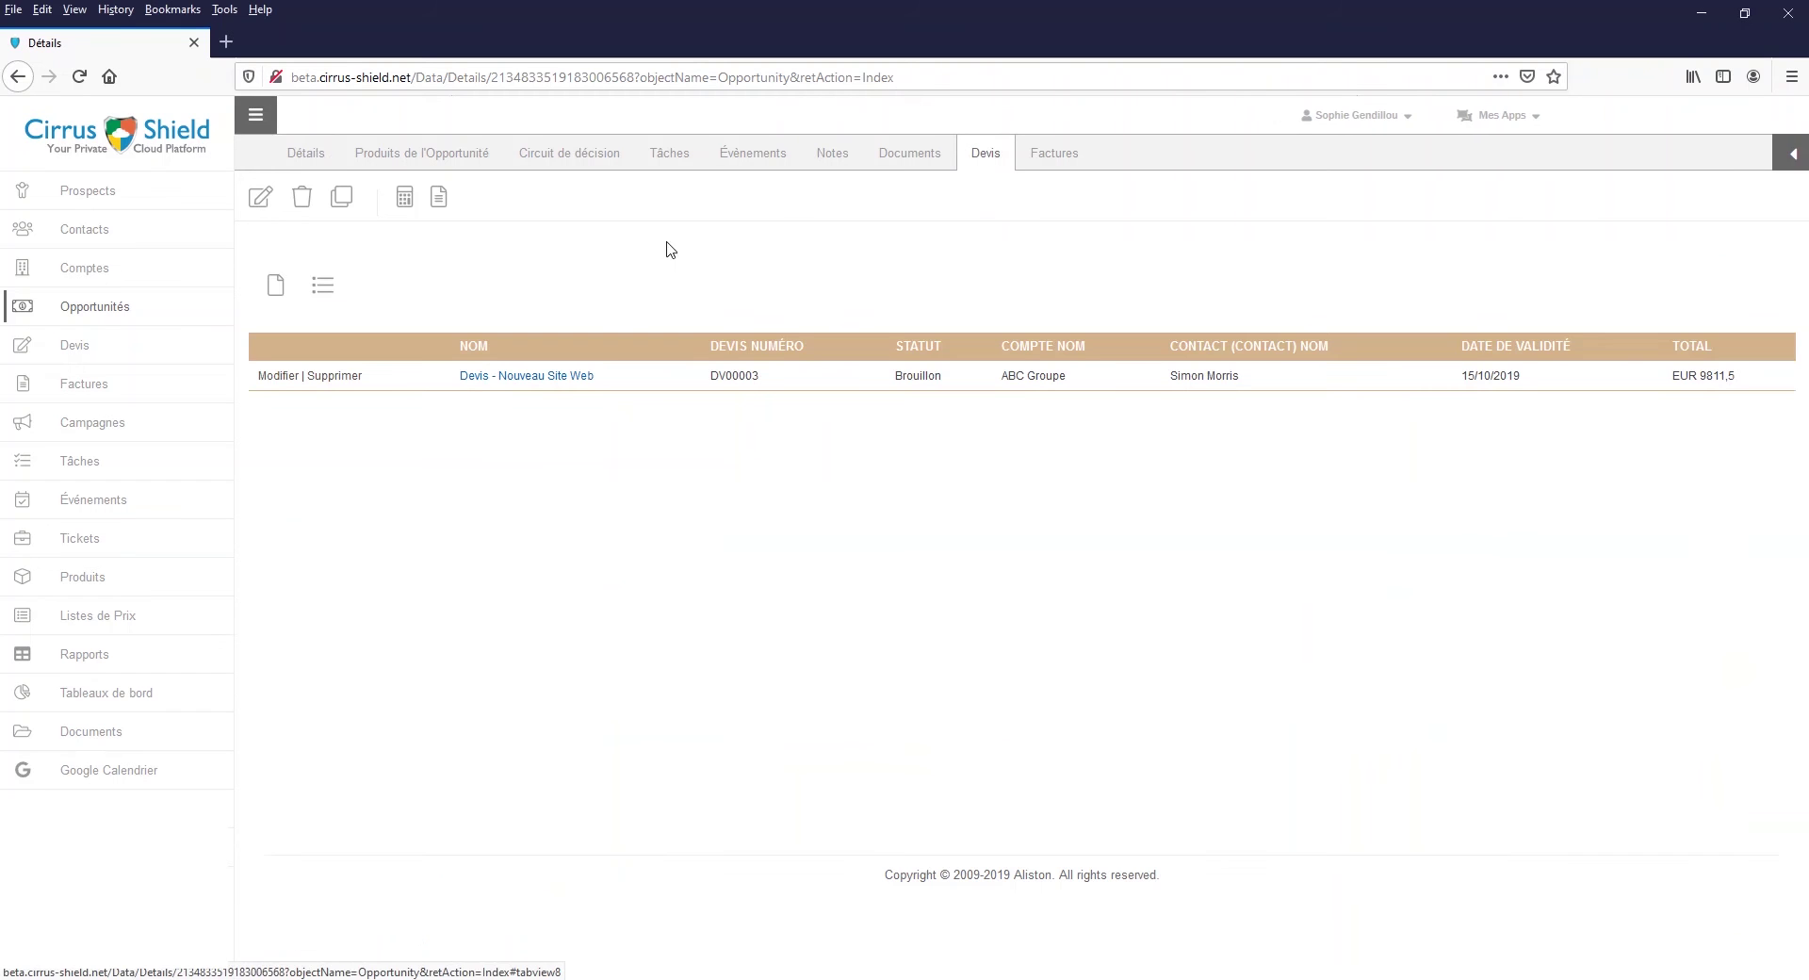
pyautogui.click(278, 293)
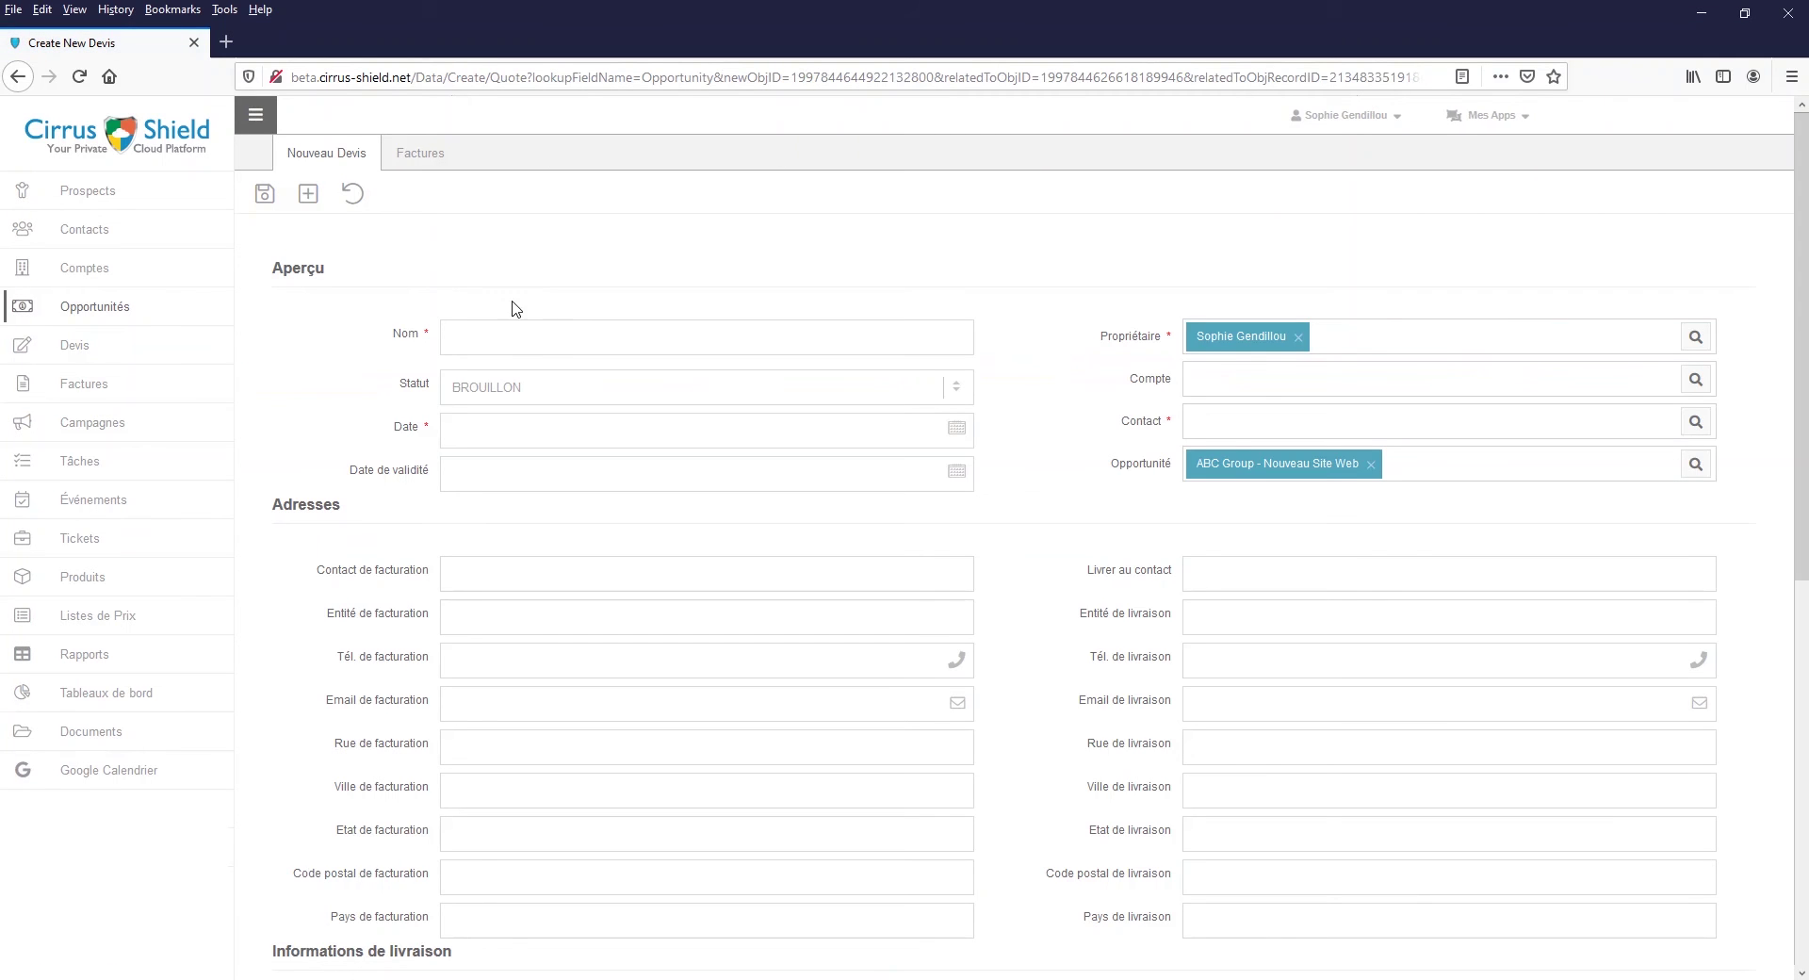
pyautogui.click(545, 343)
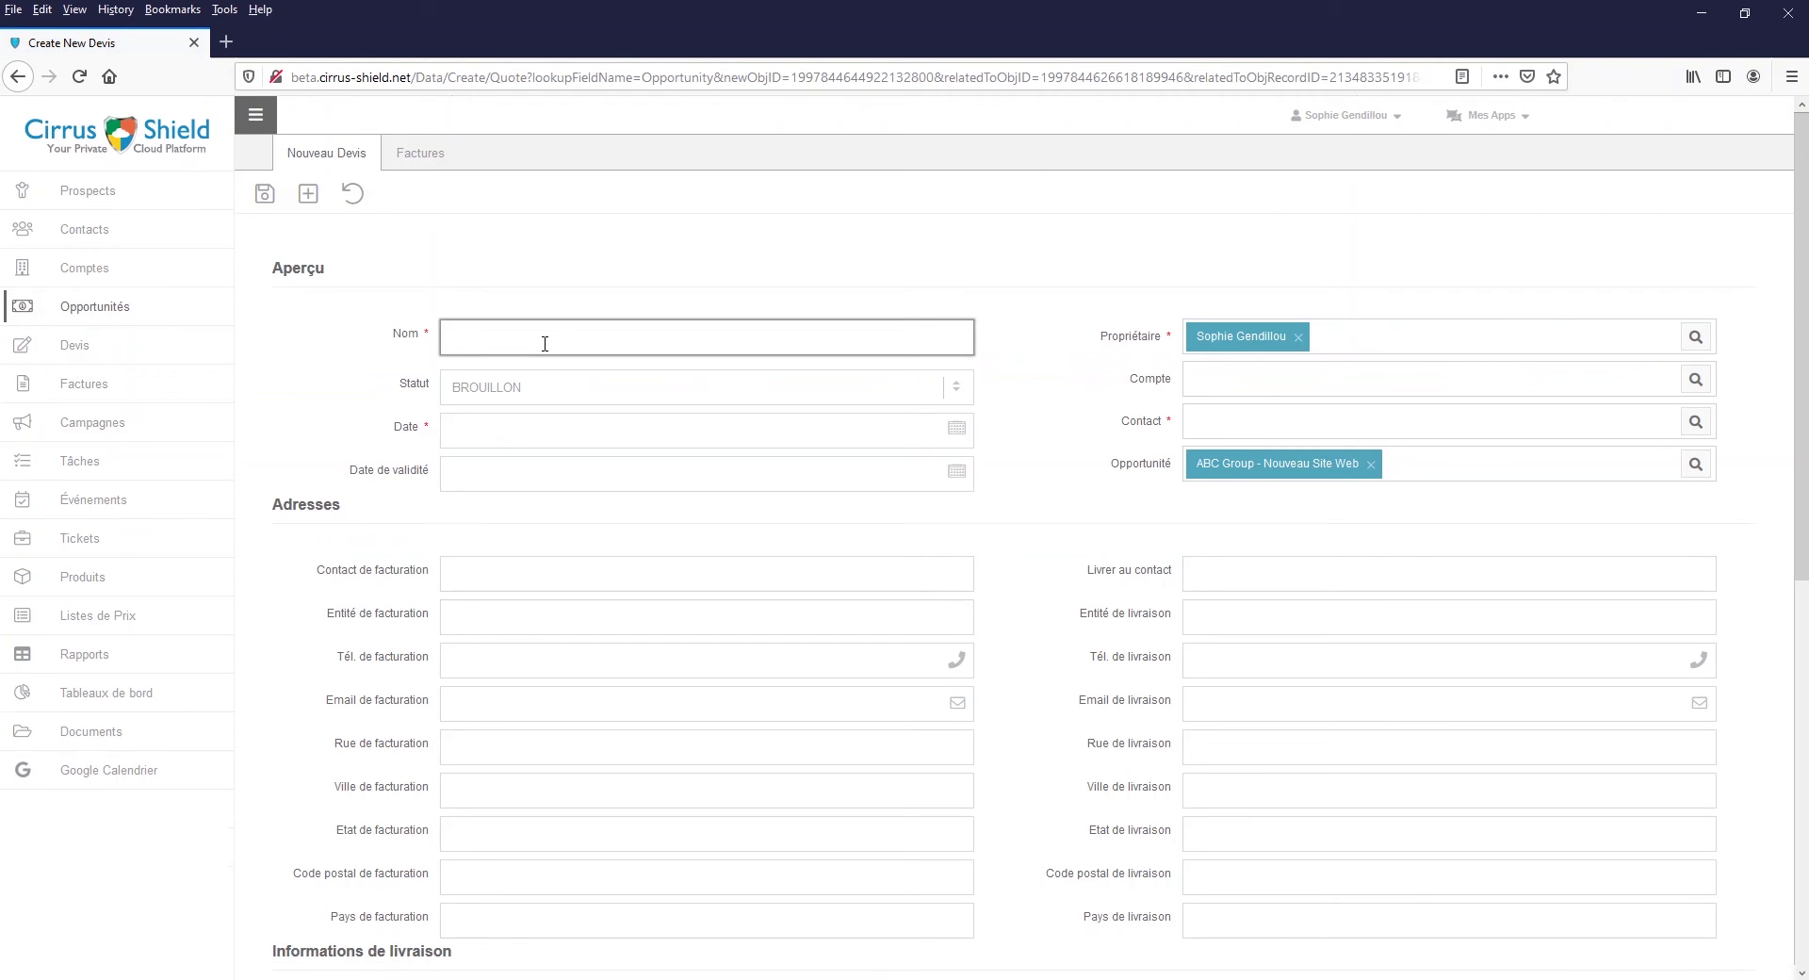
pyautogui.write('Devis - Nouveau Site Web')
pyautogui.click(549, 387)
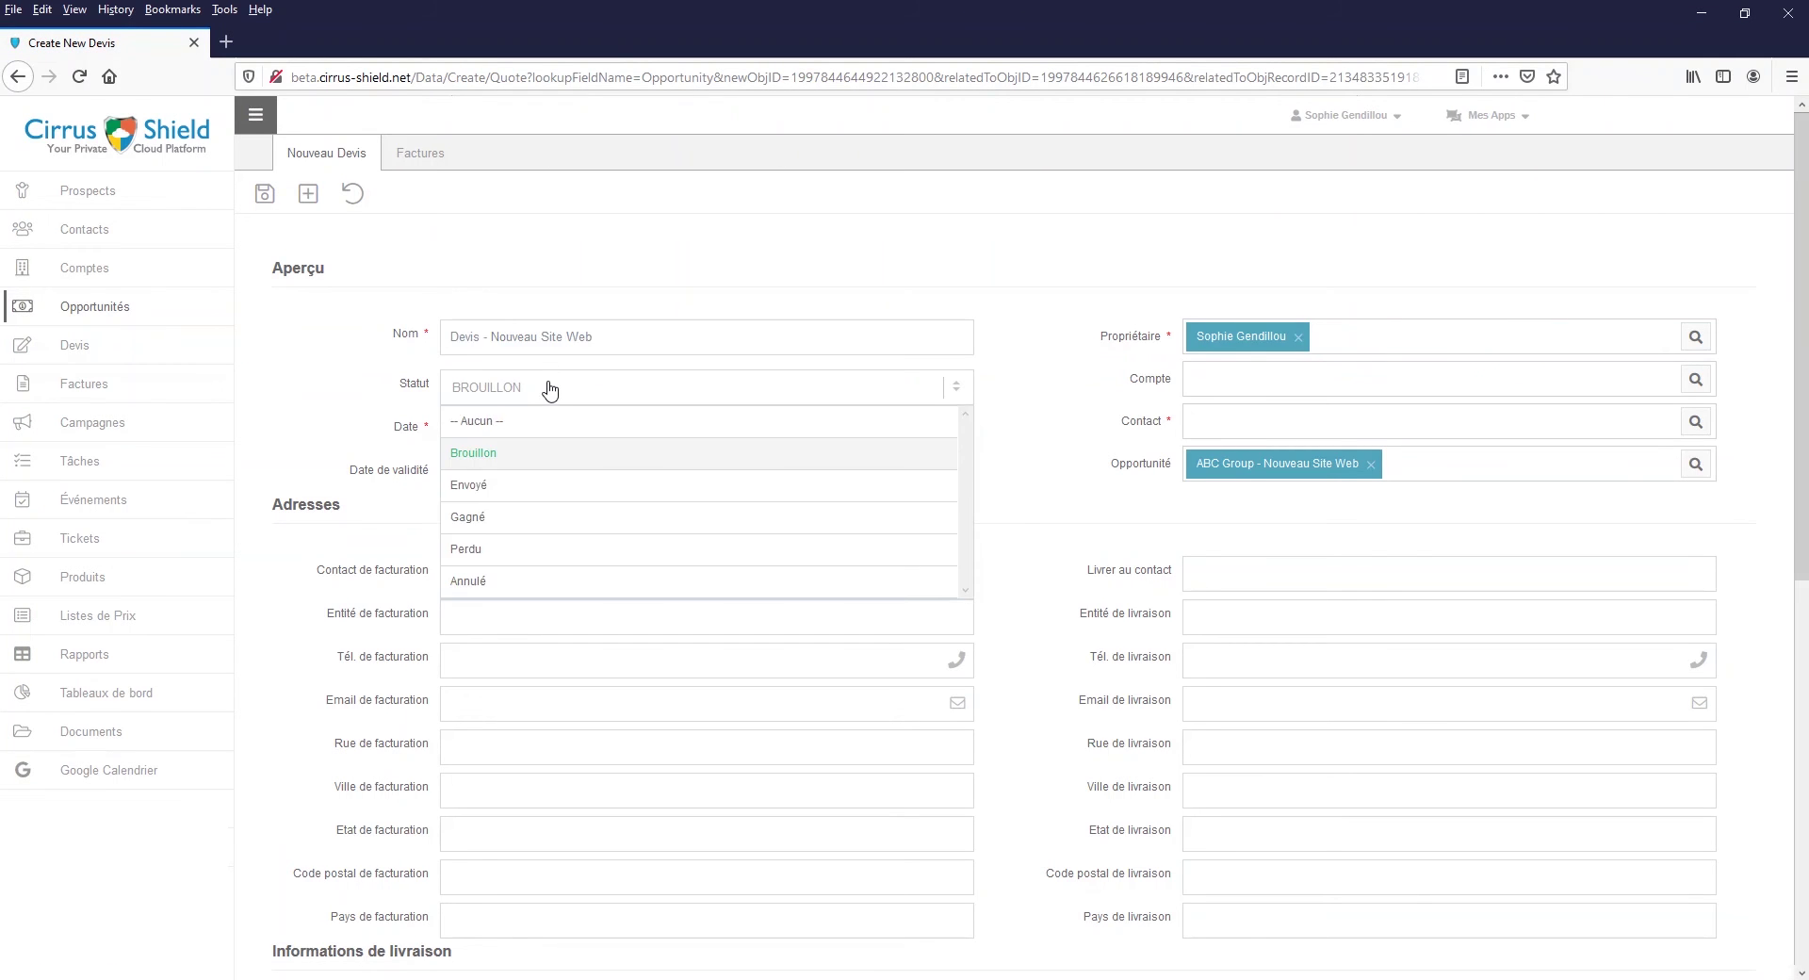
pyautogui.click(578, 487)
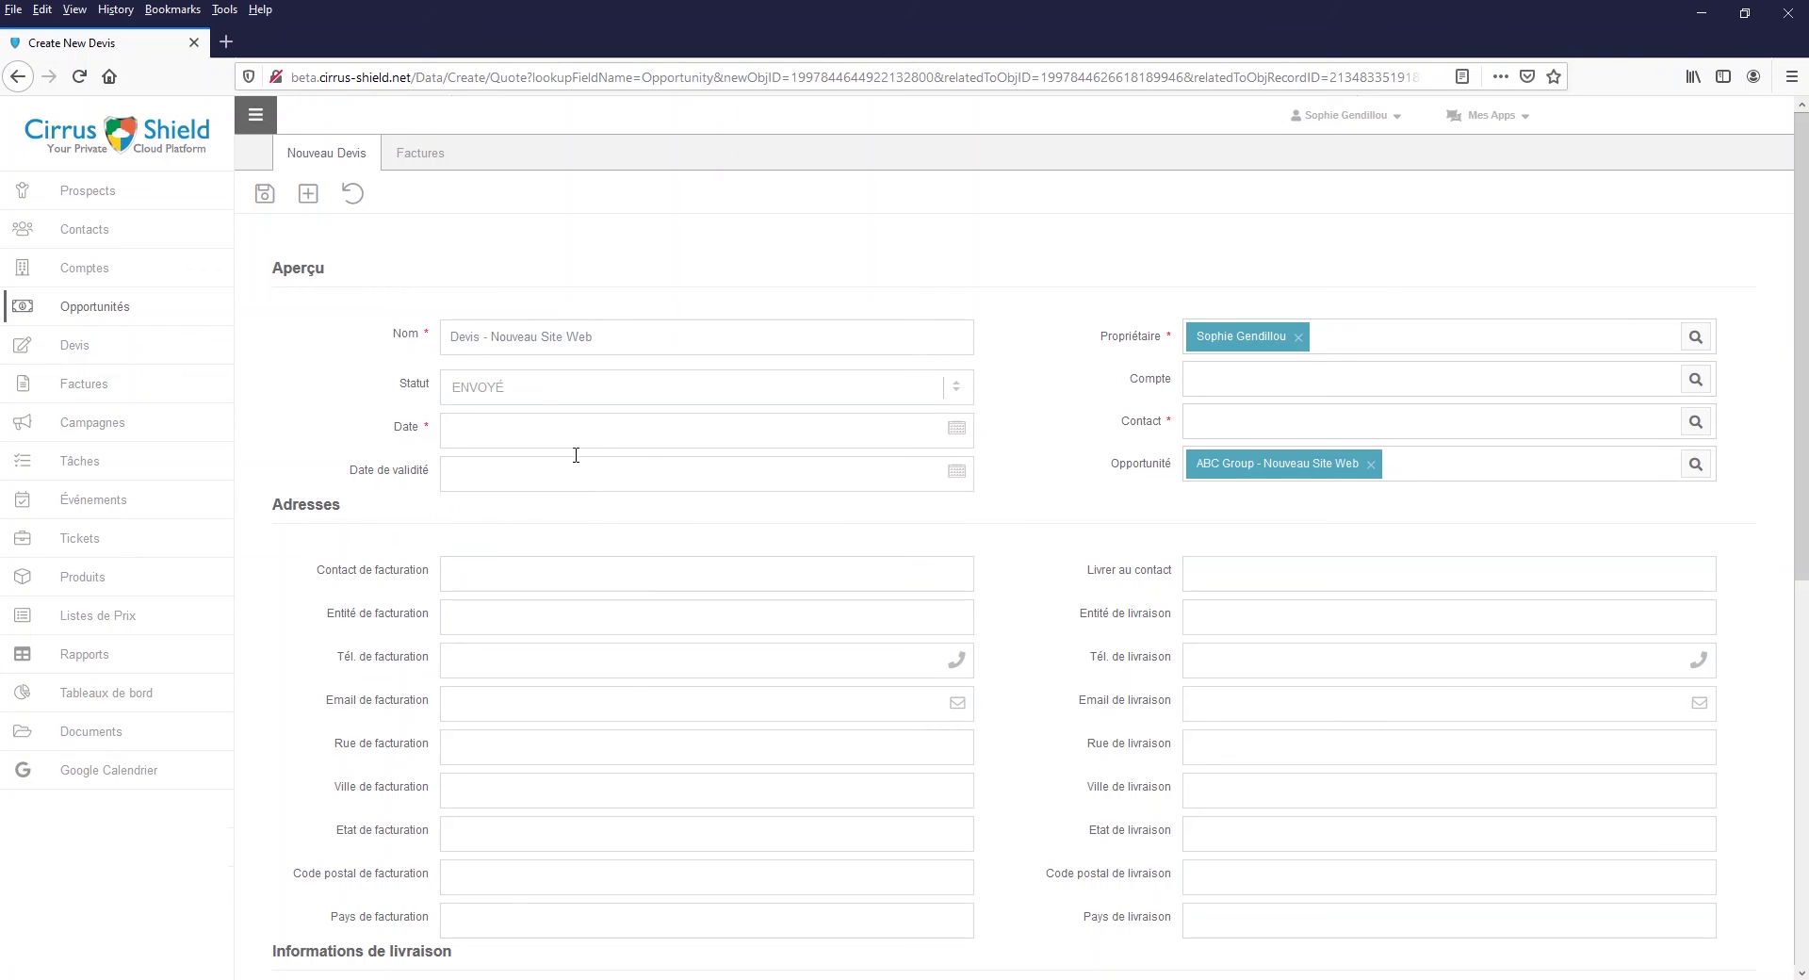
# - Set the quote's date to 22/11/2019 and choose a validity date in late November 2019
pyautogui.click(575, 444)
pyautogui.click(569, 622)
pyautogui.click(568, 477)
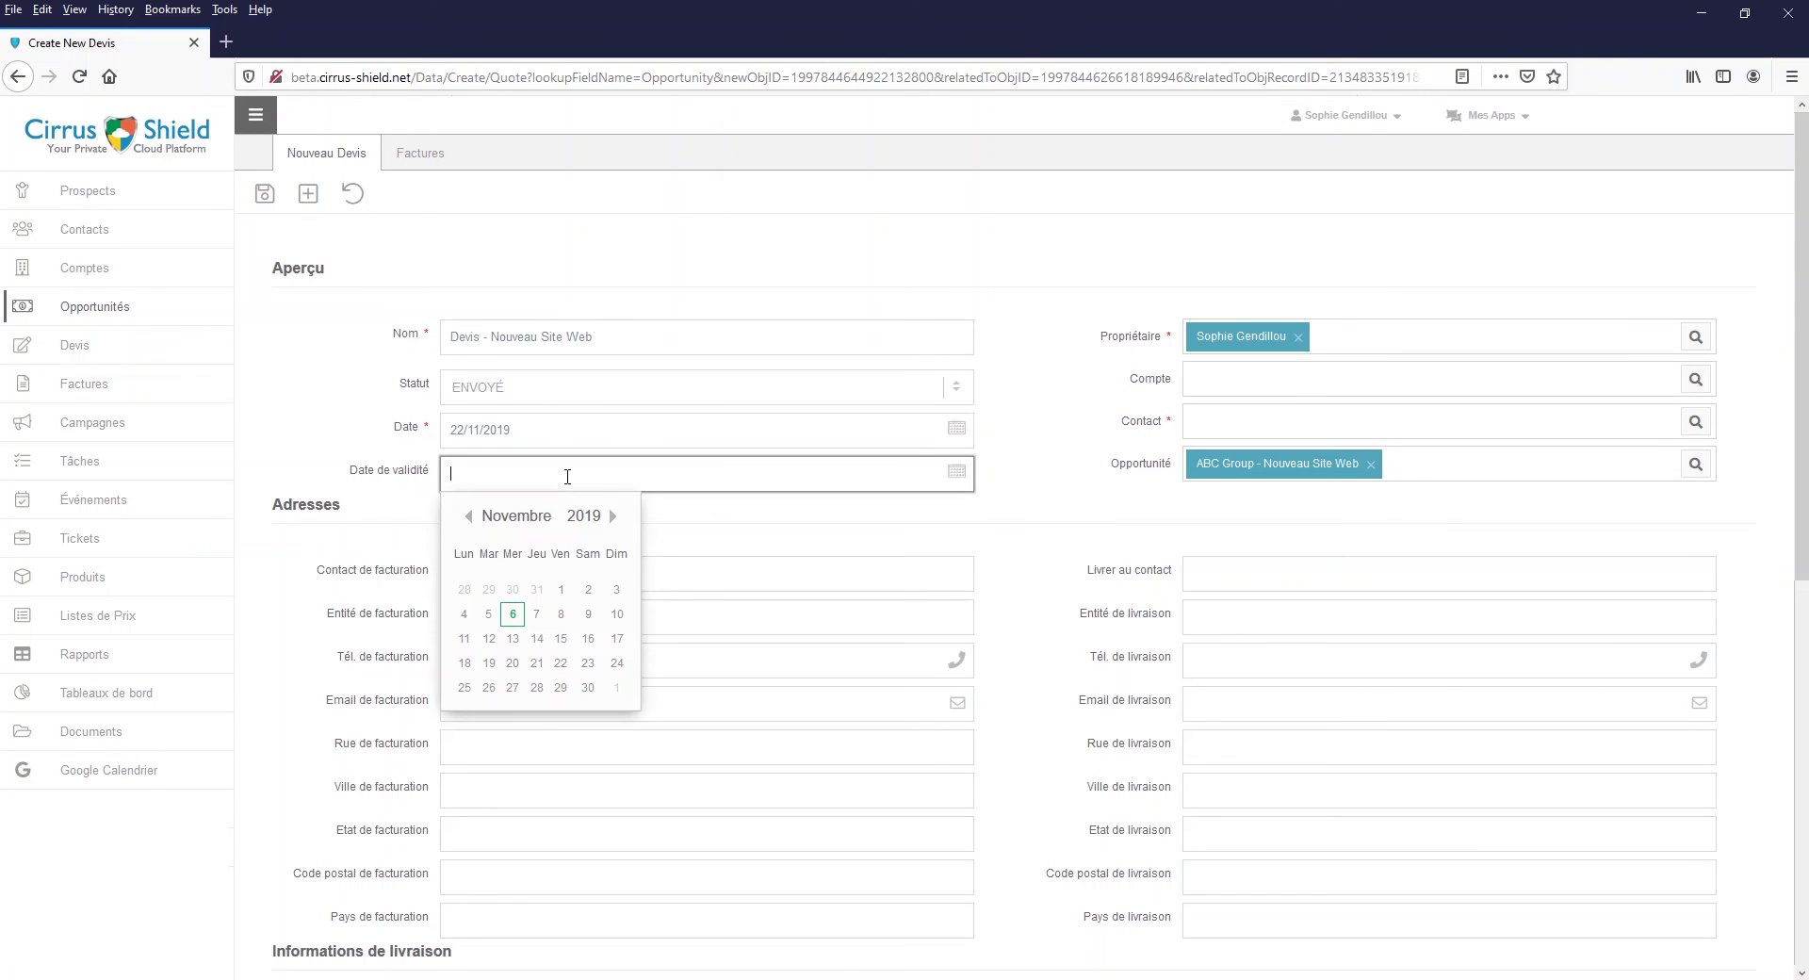
pyautogui.click(542, 687)
# - Link the quote to the account ABC Groupe and its contact person, and save the quote
pyautogui.click(1696, 381)
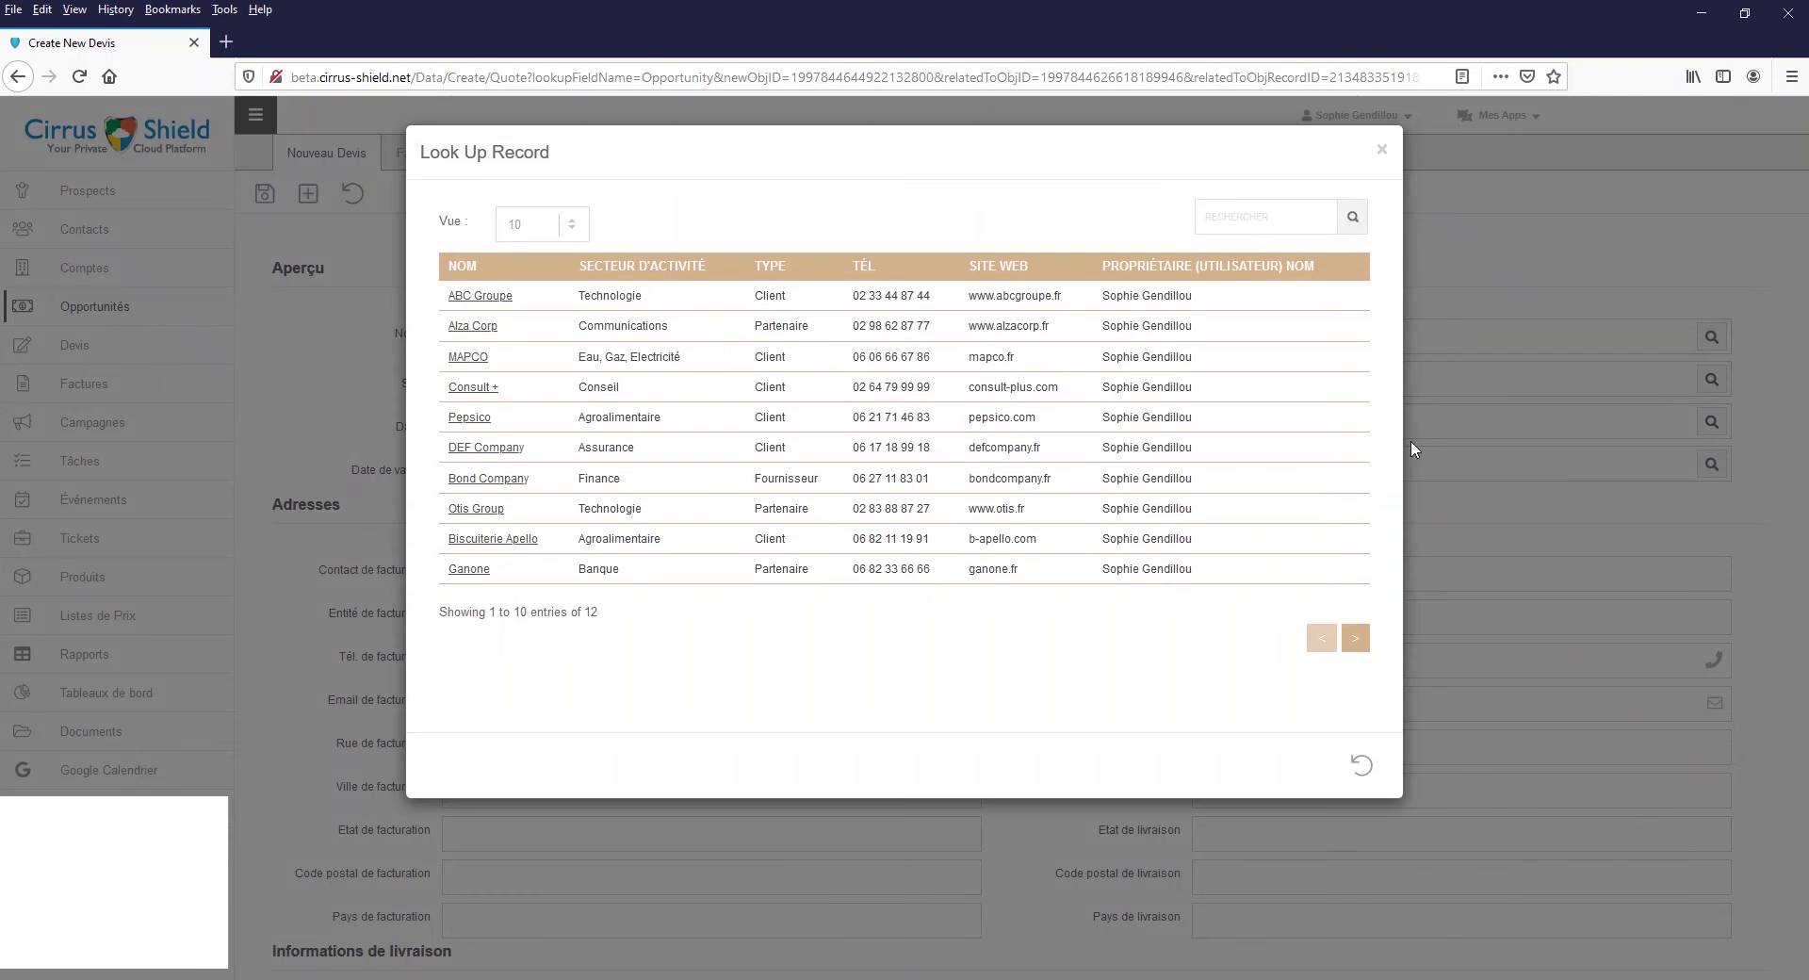
pyautogui.click(482, 295)
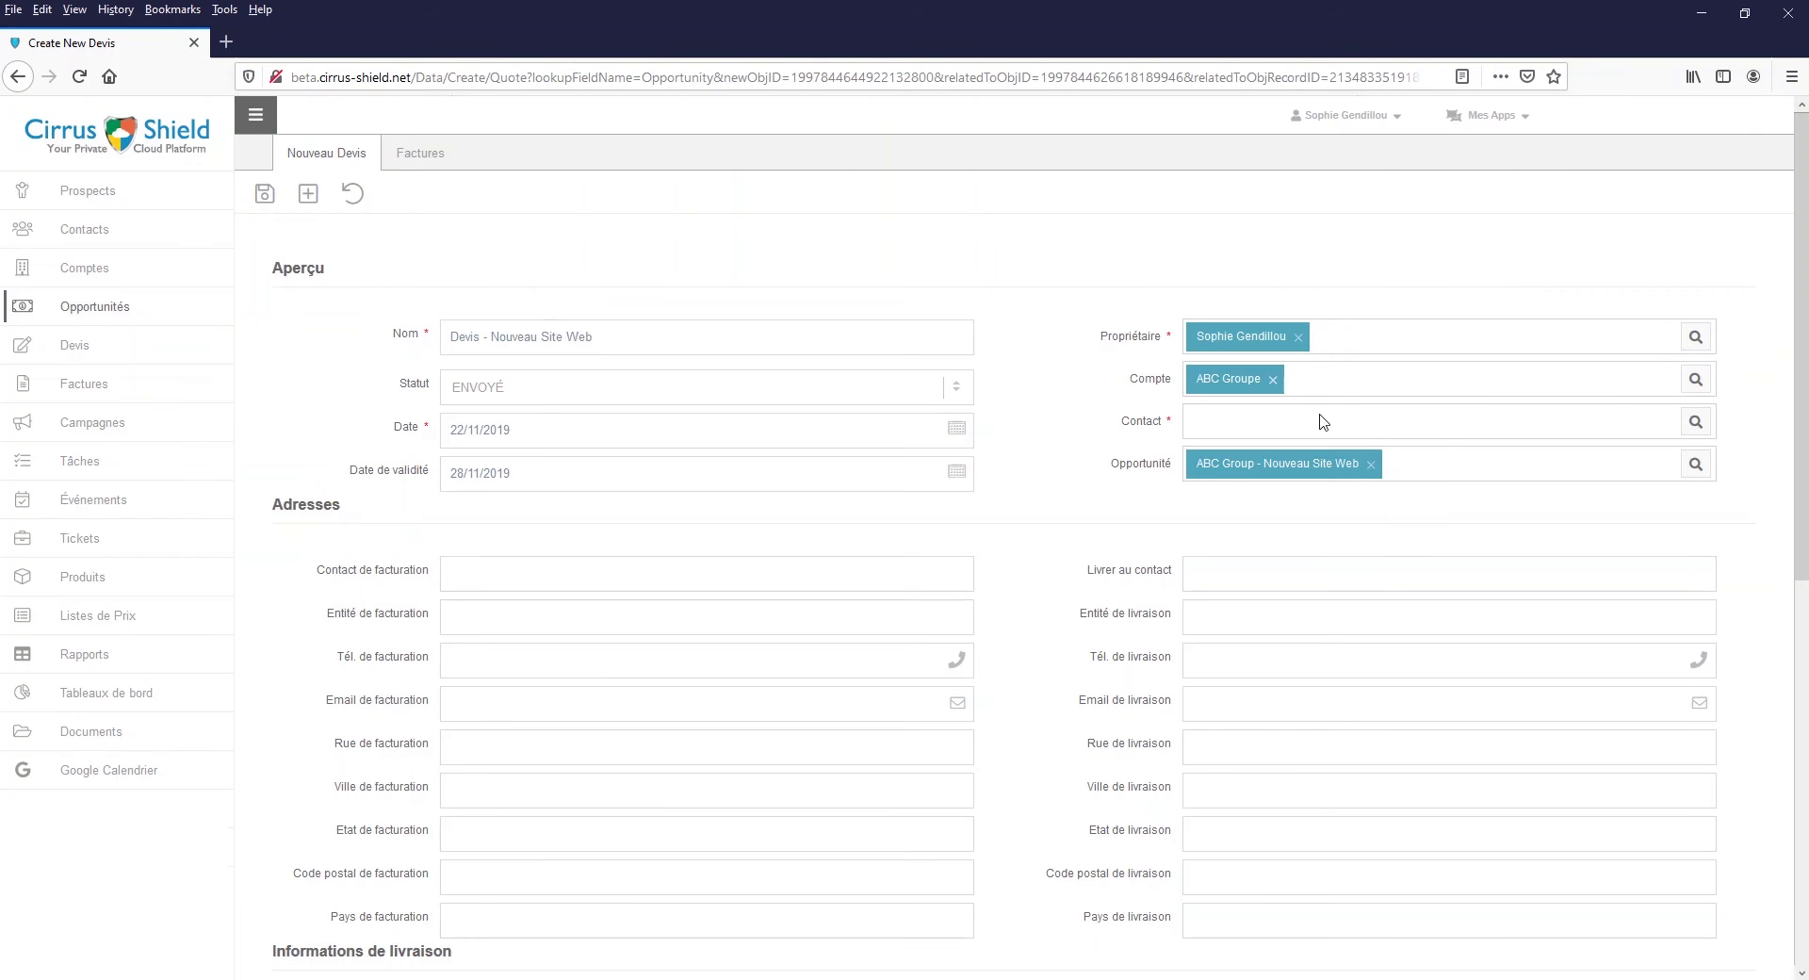
pyautogui.click(1696, 422)
pyautogui.click(542, 326)
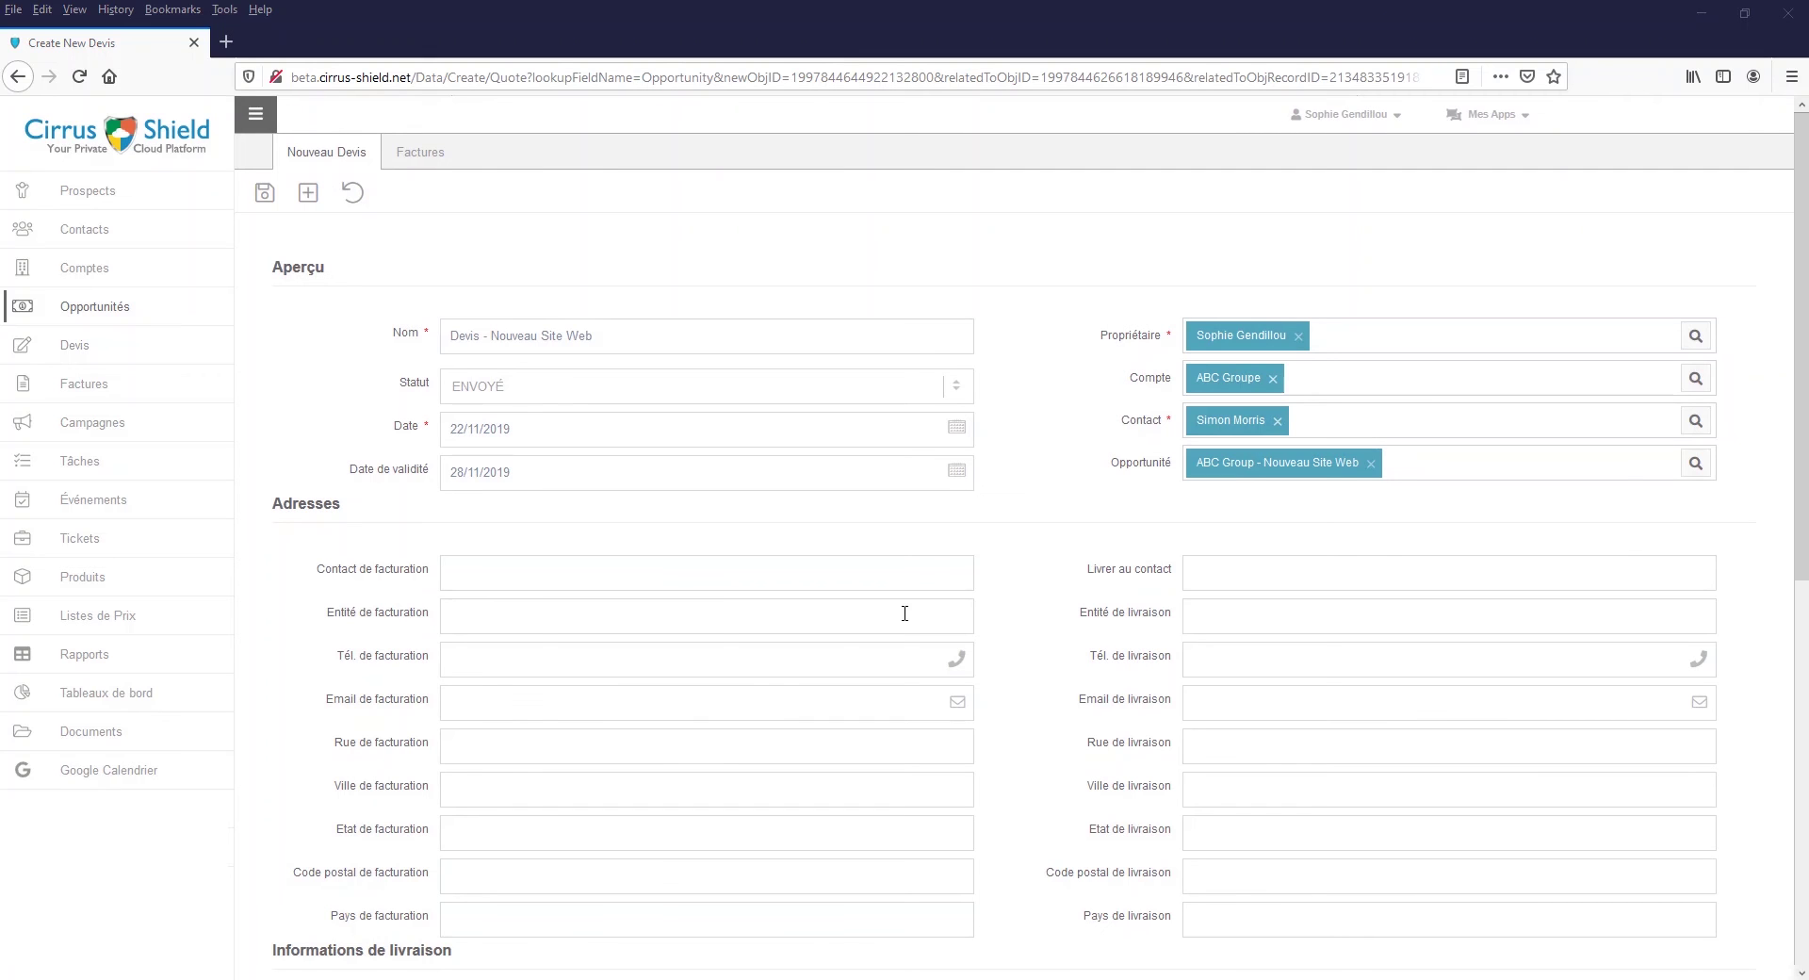
pyautogui.click(264, 192)
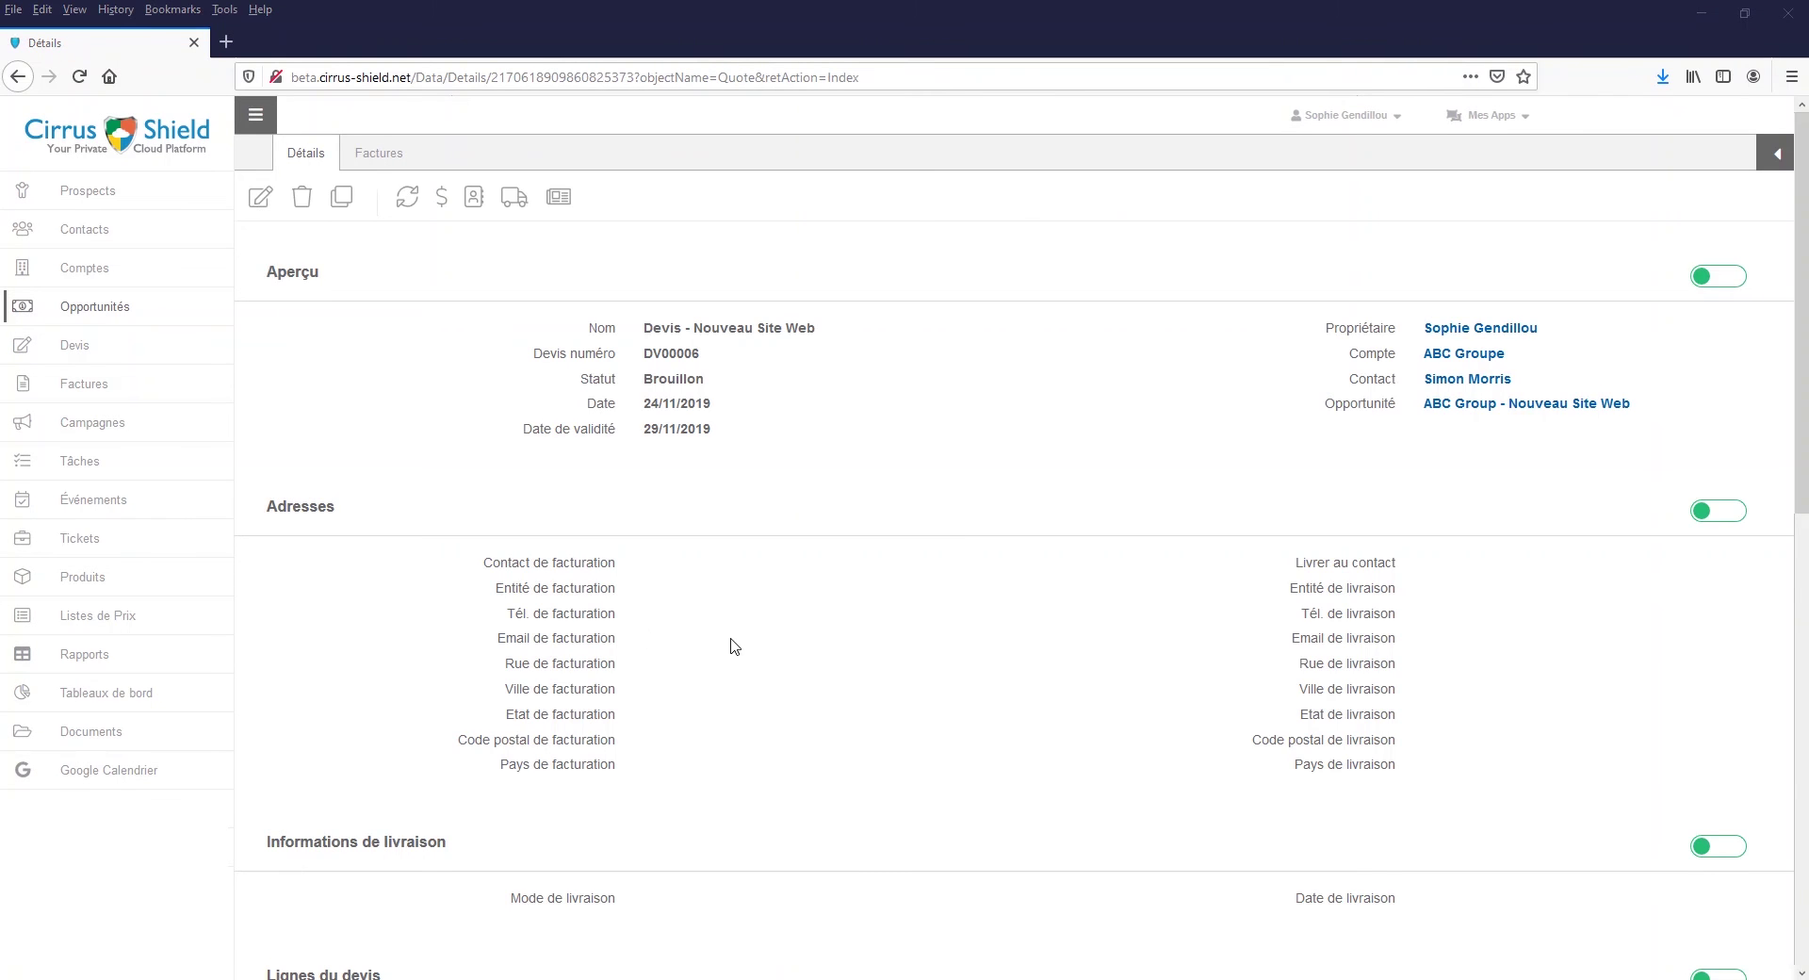
# - Start a new line in the quote's Lignes du devis section, and generate a Word document from the Devis template for the quote
pyautogui.scroll(-6, 734, 642)
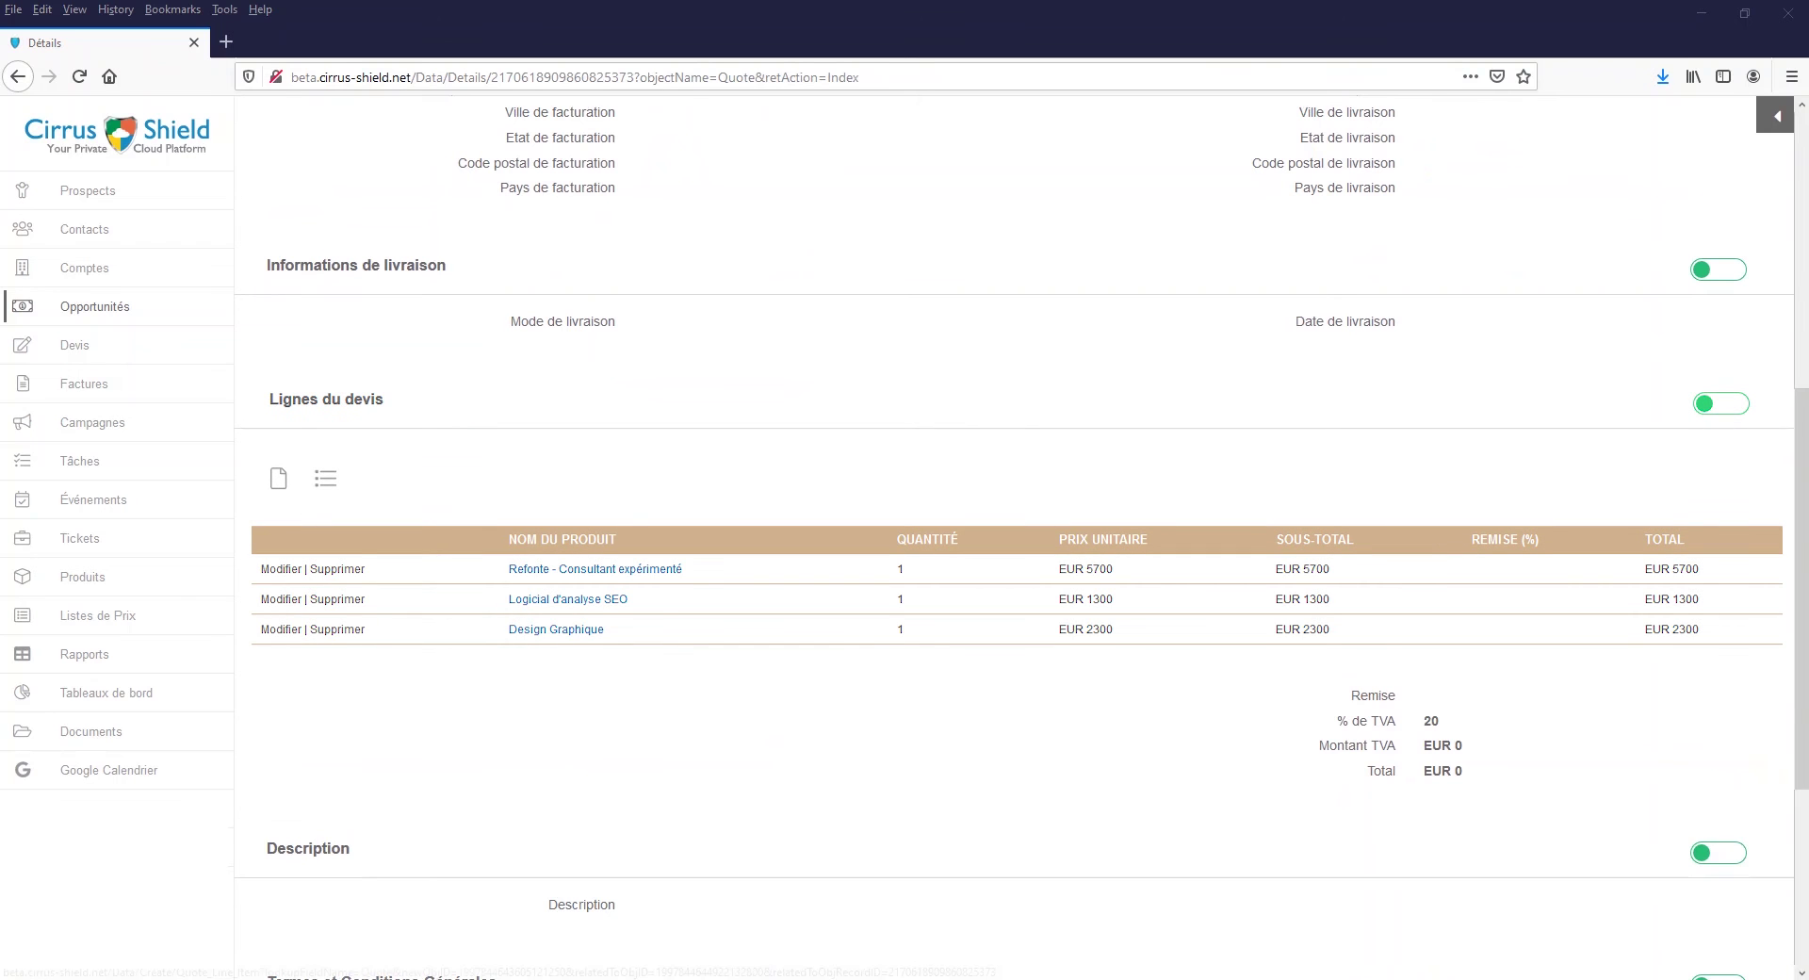
pyautogui.click(278, 478)
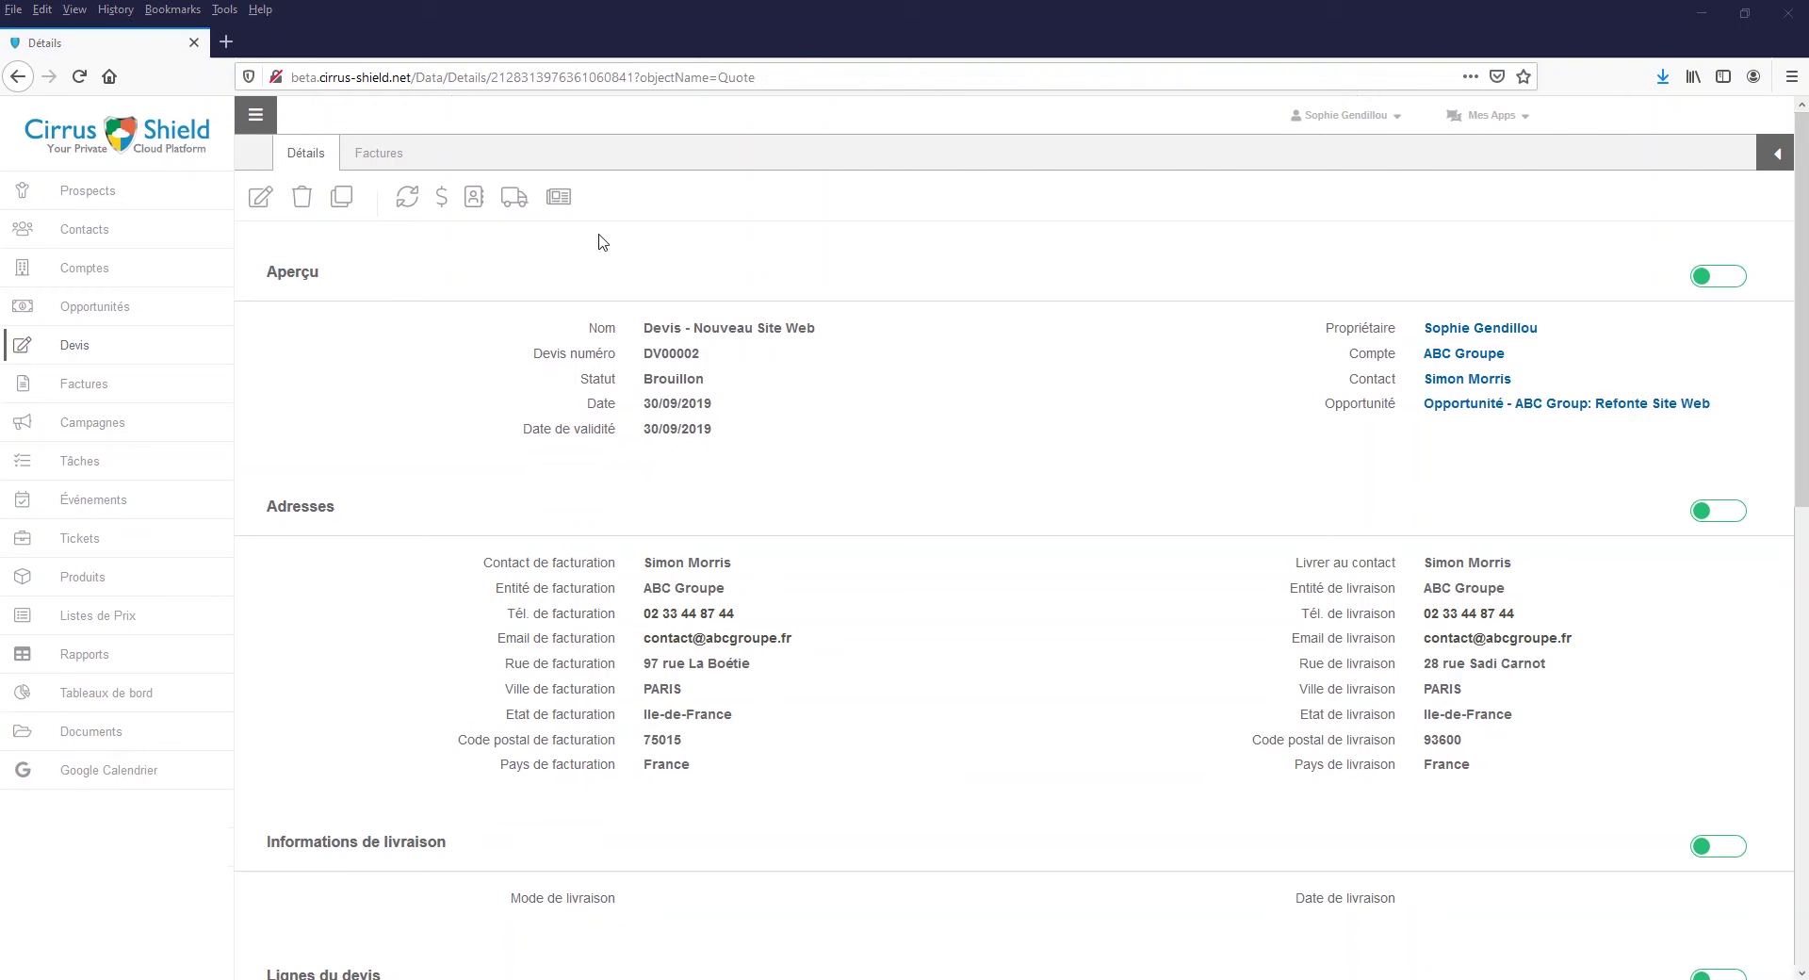
pyautogui.click(562, 200)
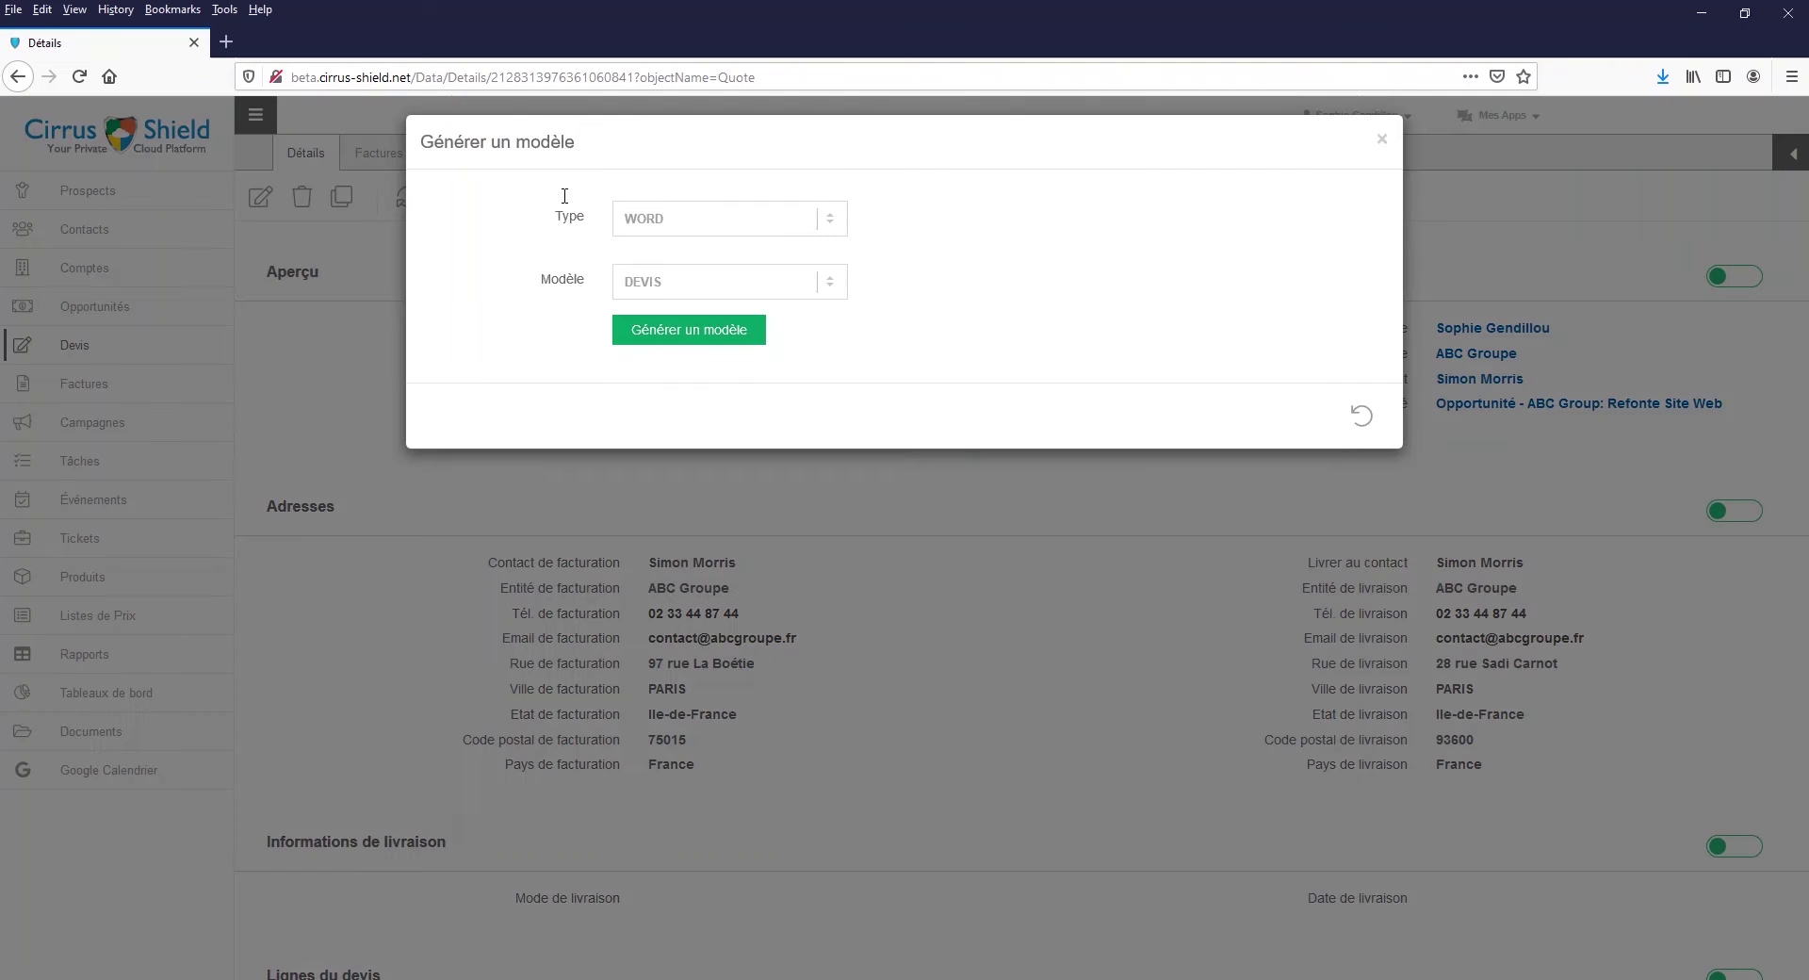
pyautogui.click(753, 343)
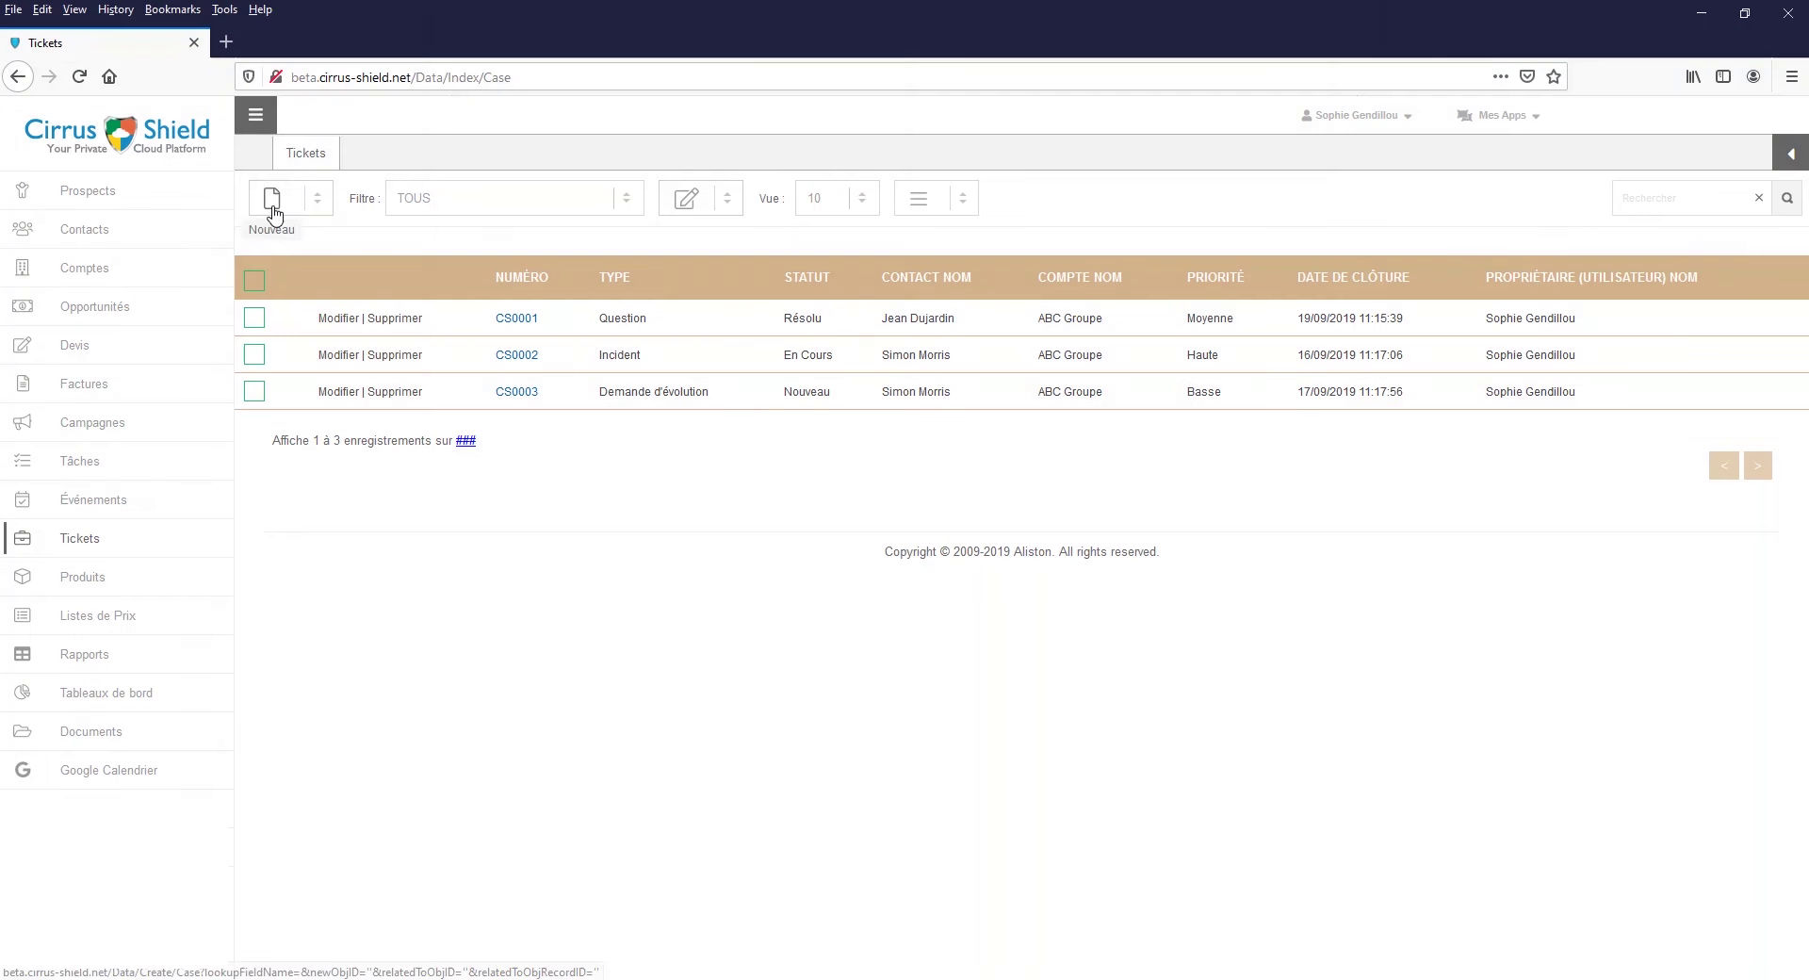
# - Start a new ticket with subject Notifications Email non reçue, status Nouveau and origin Email
pyautogui.click(273, 215)
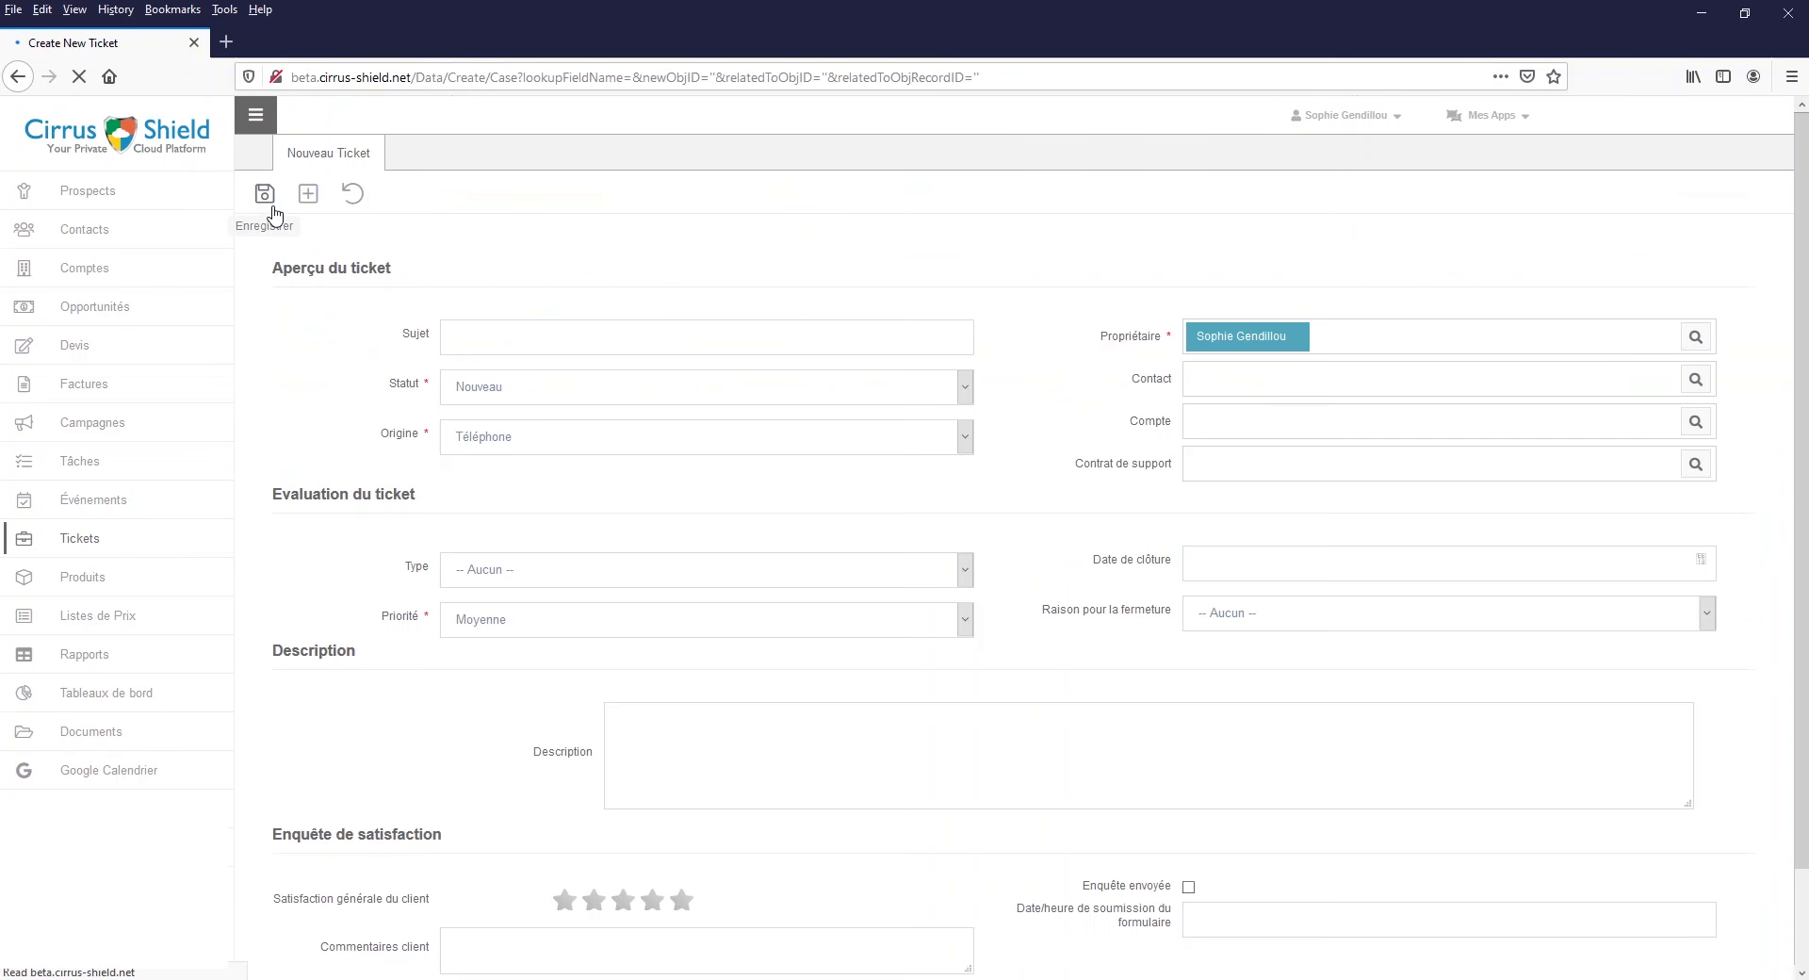
pyautogui.write('Notifications Email non reçue')
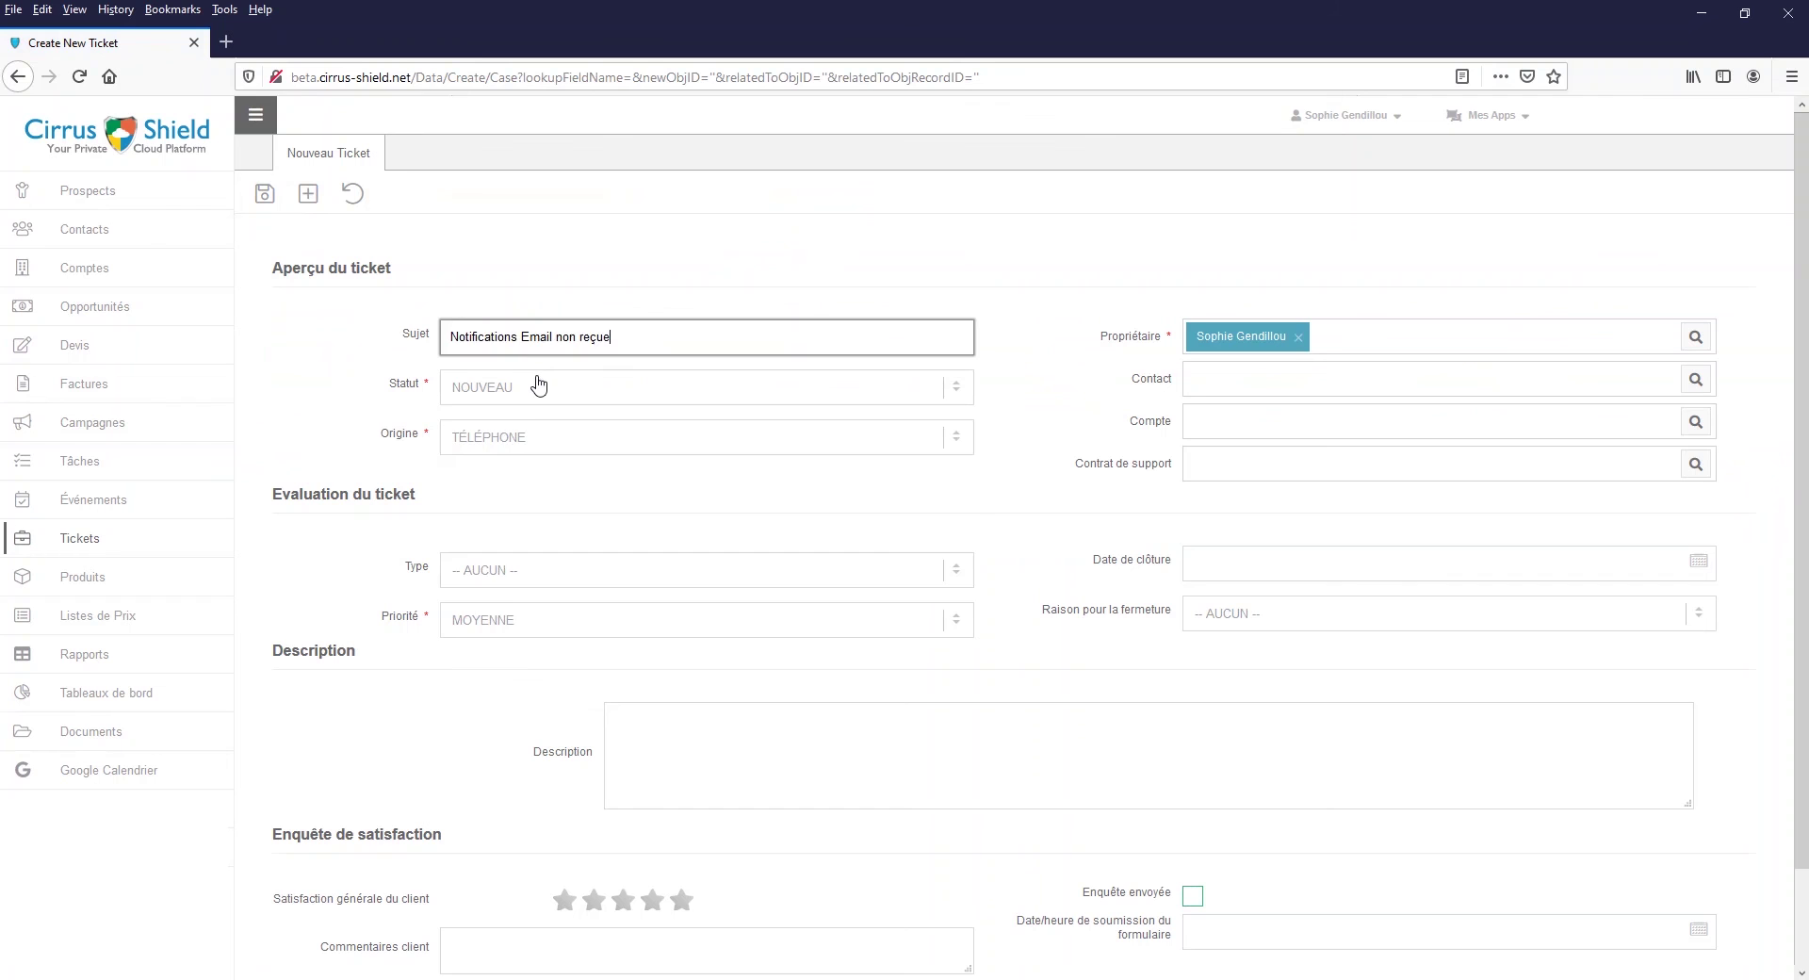
pyautogui.click(538, 383)
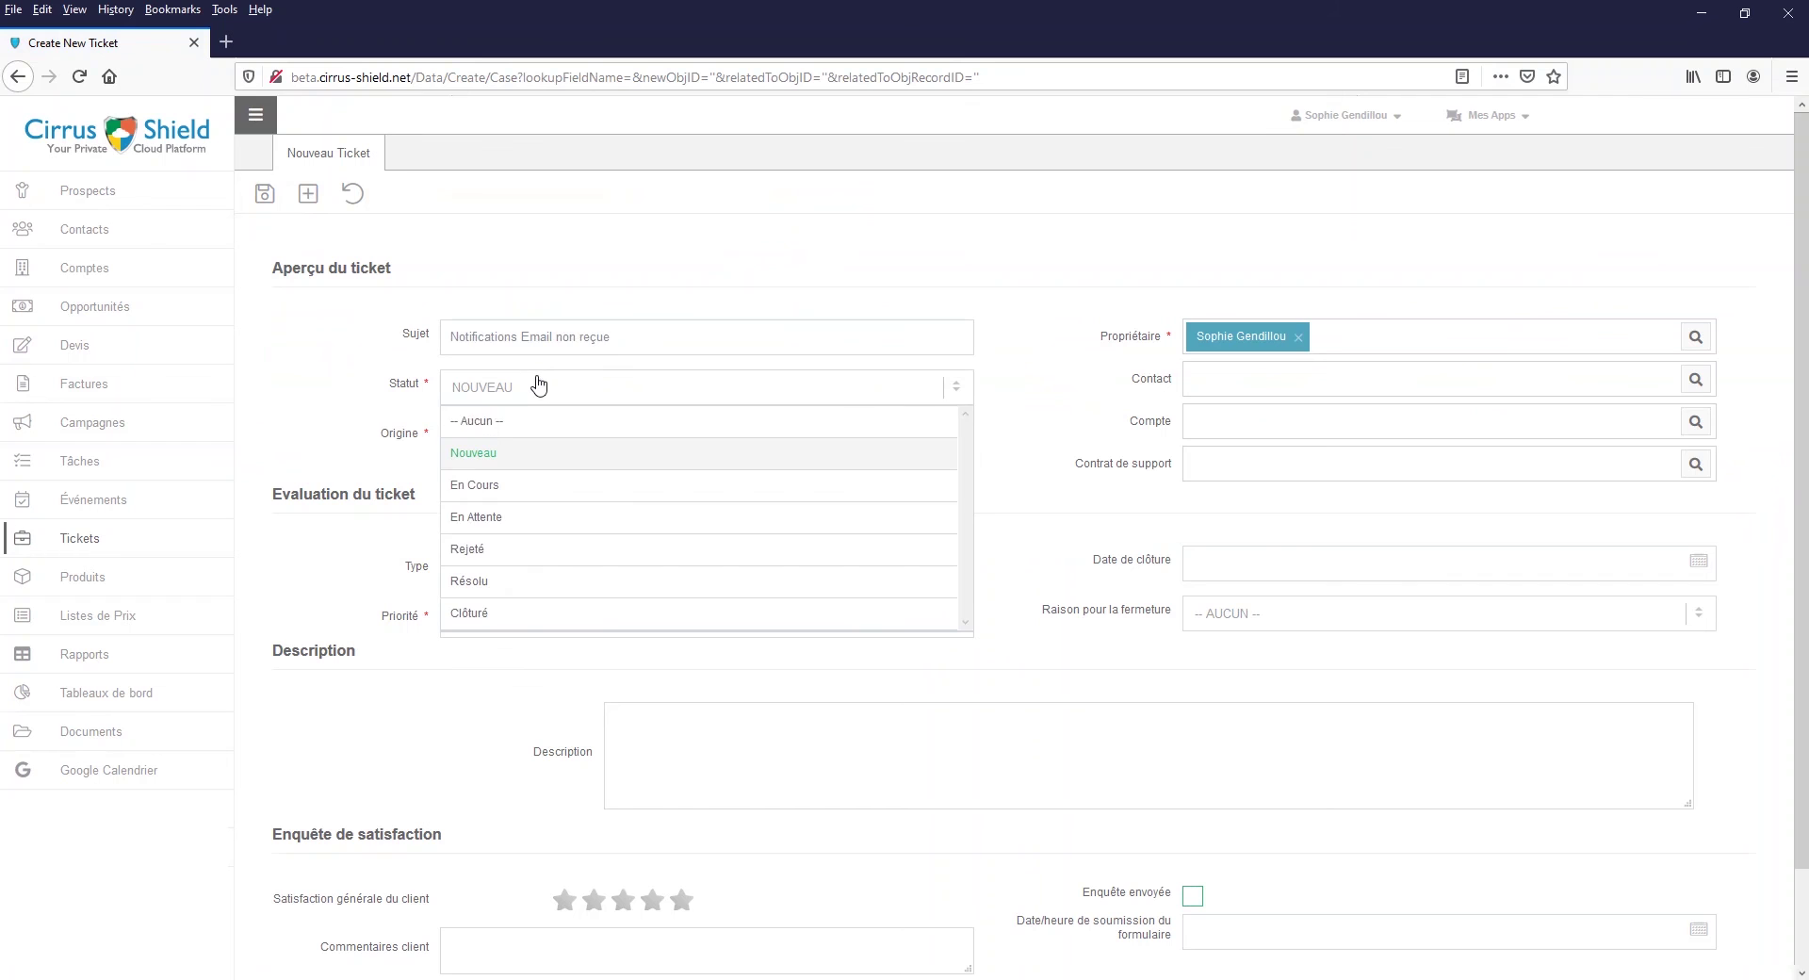
pyautogui.click(426, 471)
pyautogui.click(522, 439)
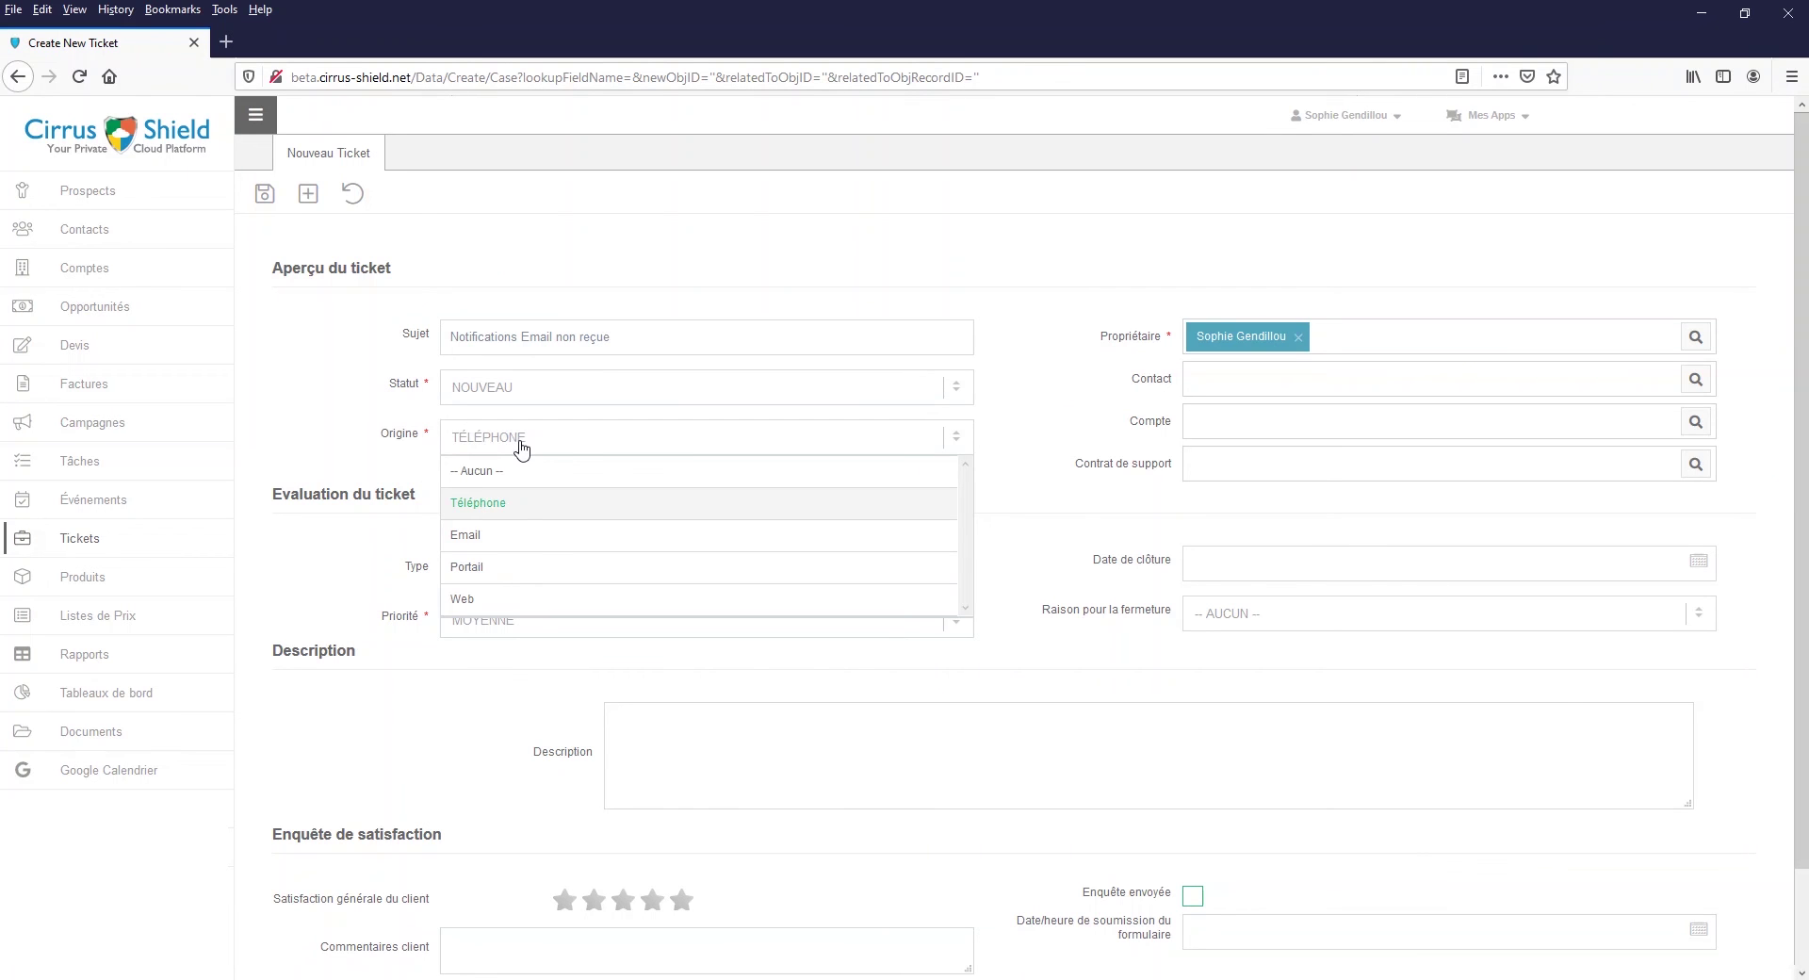
pyautogui.click(517, 535)
# - Set the ticket's type to Incident and priority to Urgente, link its contact and account ABC Groupe, and save it
pyautogui.click(783, 621)
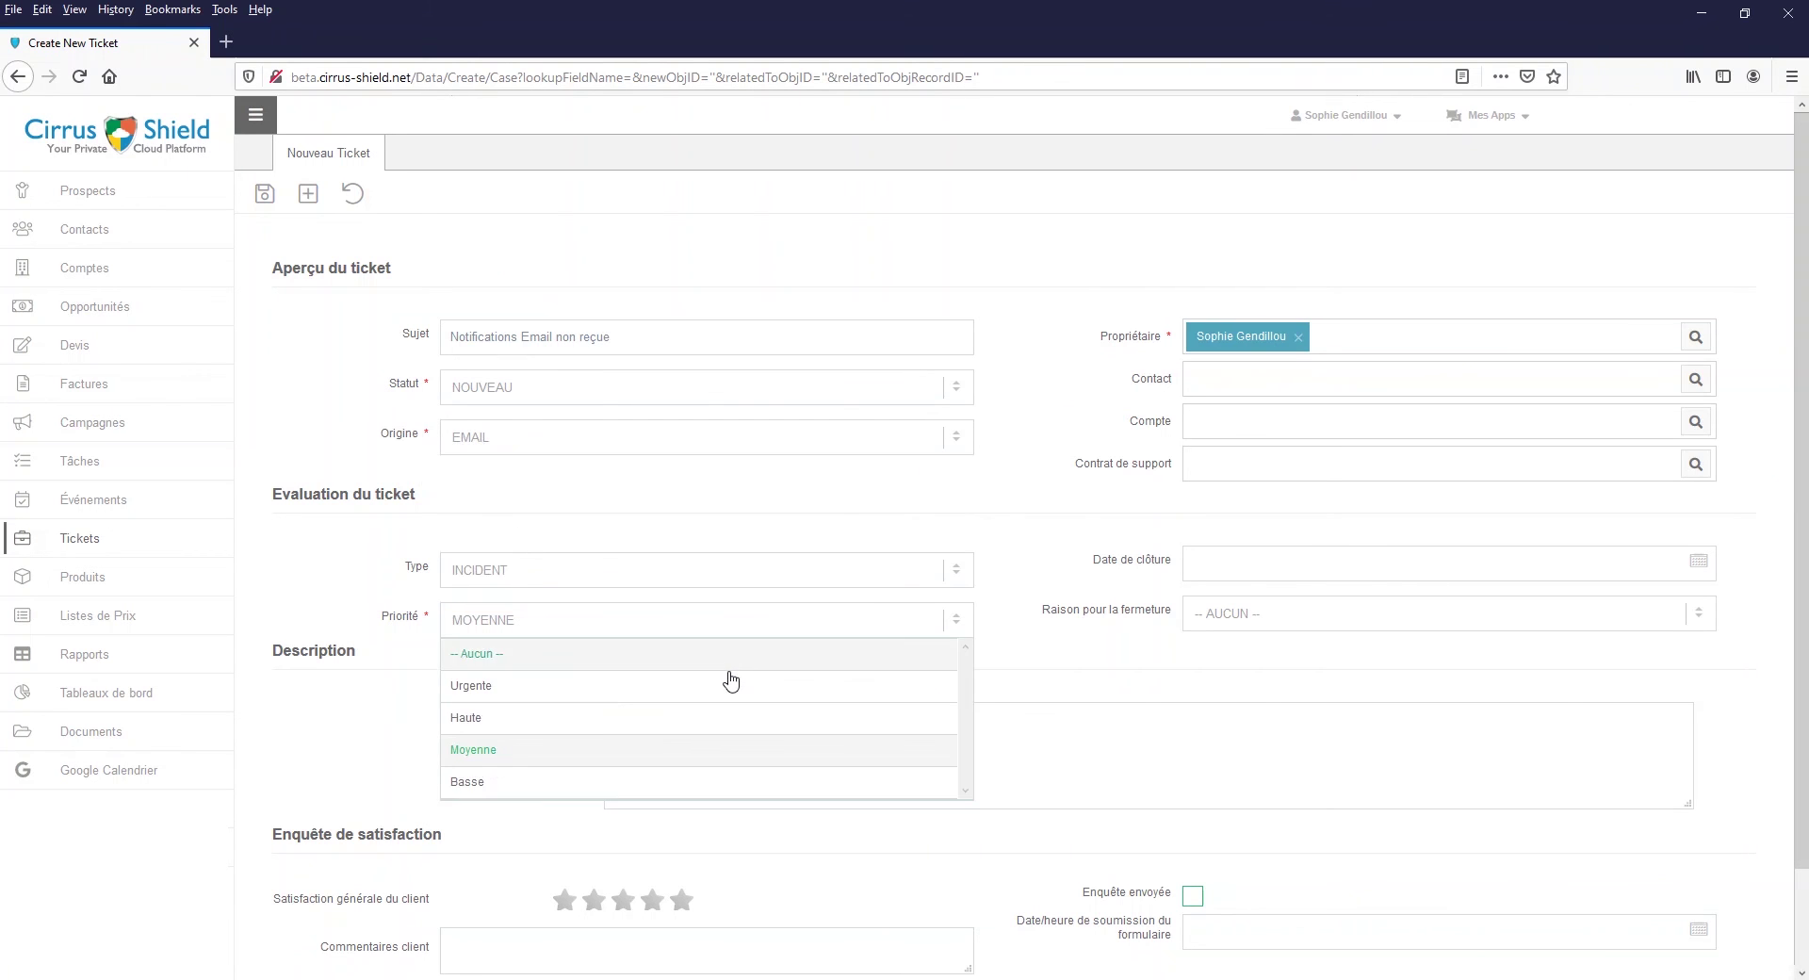
pyautogui.click(732, 680)
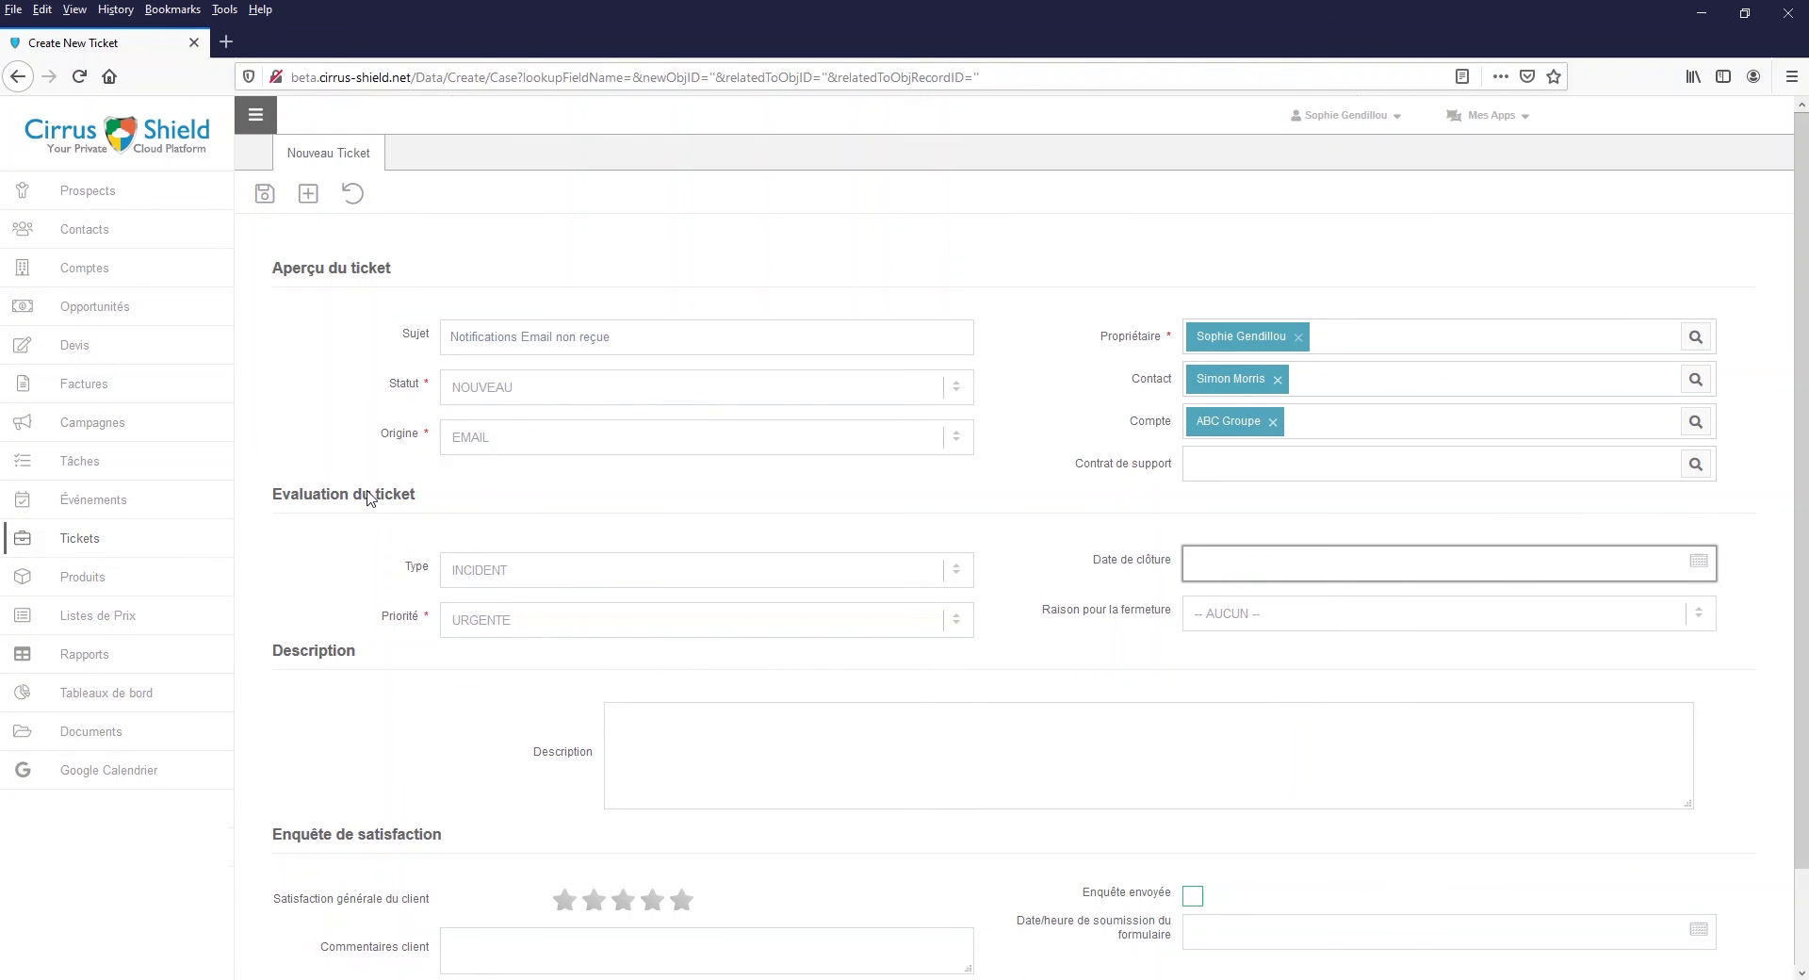
pyautogui.click(265, 196)
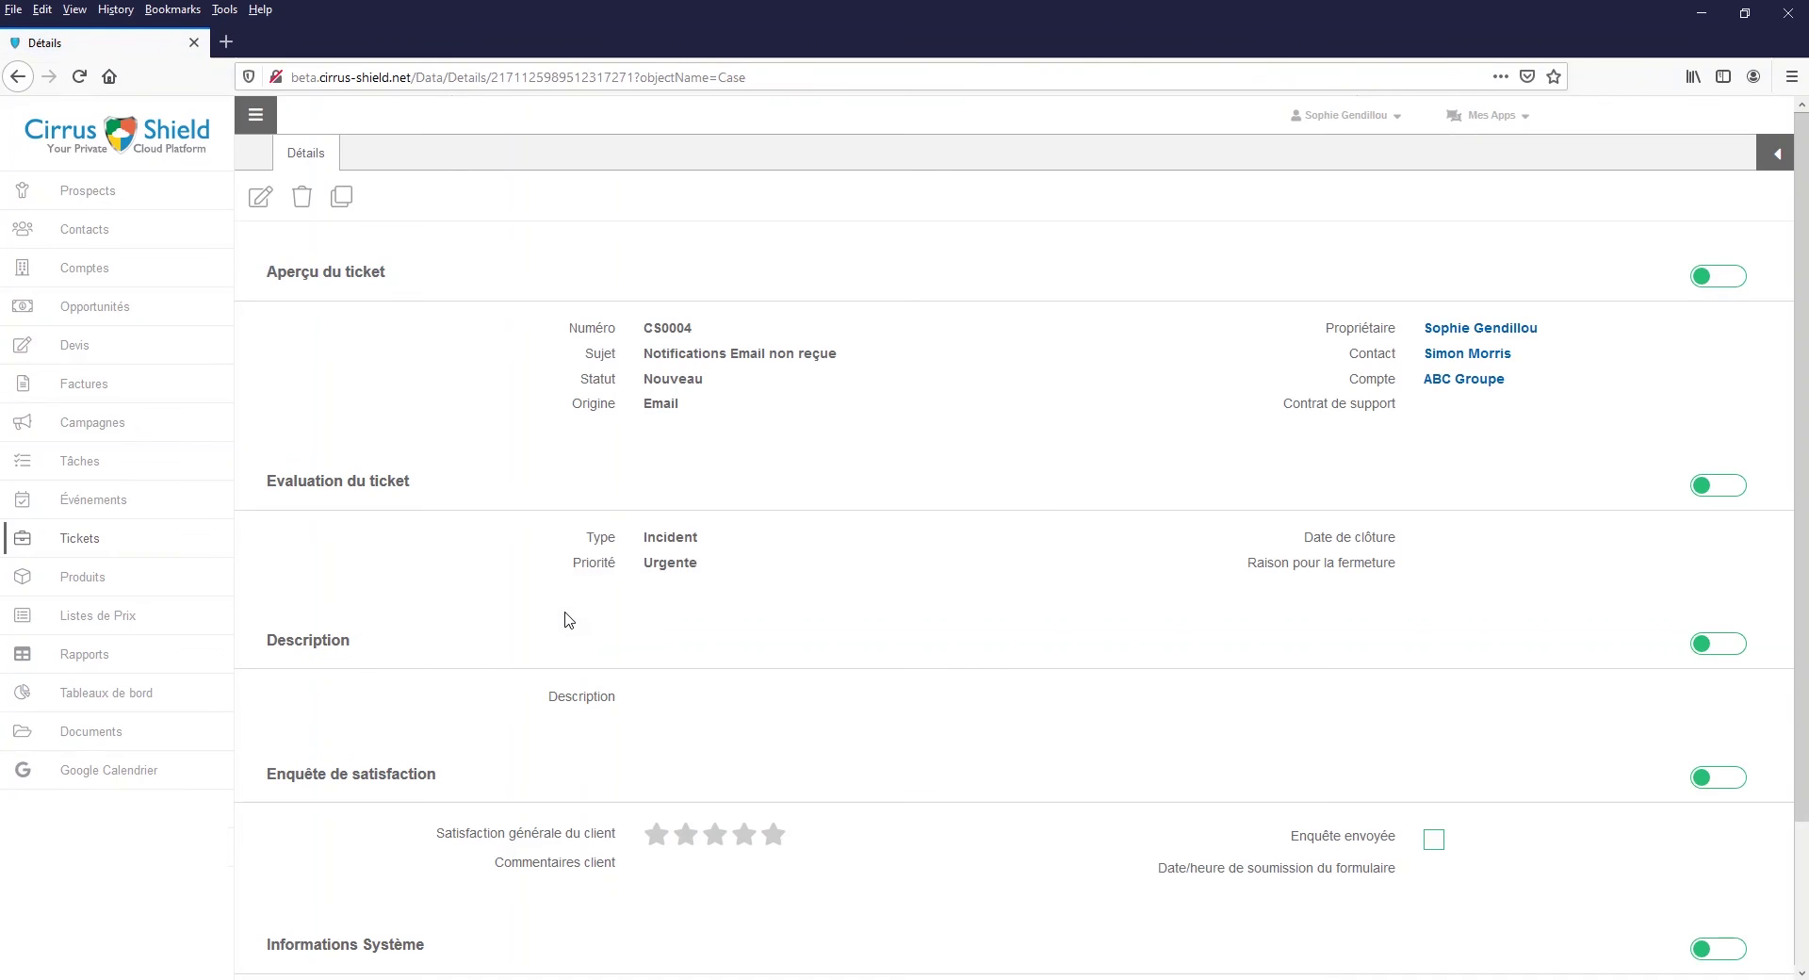
# - Show the ticket's process stages and move the ticket to Résolu
pyautogui.click(1786, 155)
pyautogui.click(1778, 153)
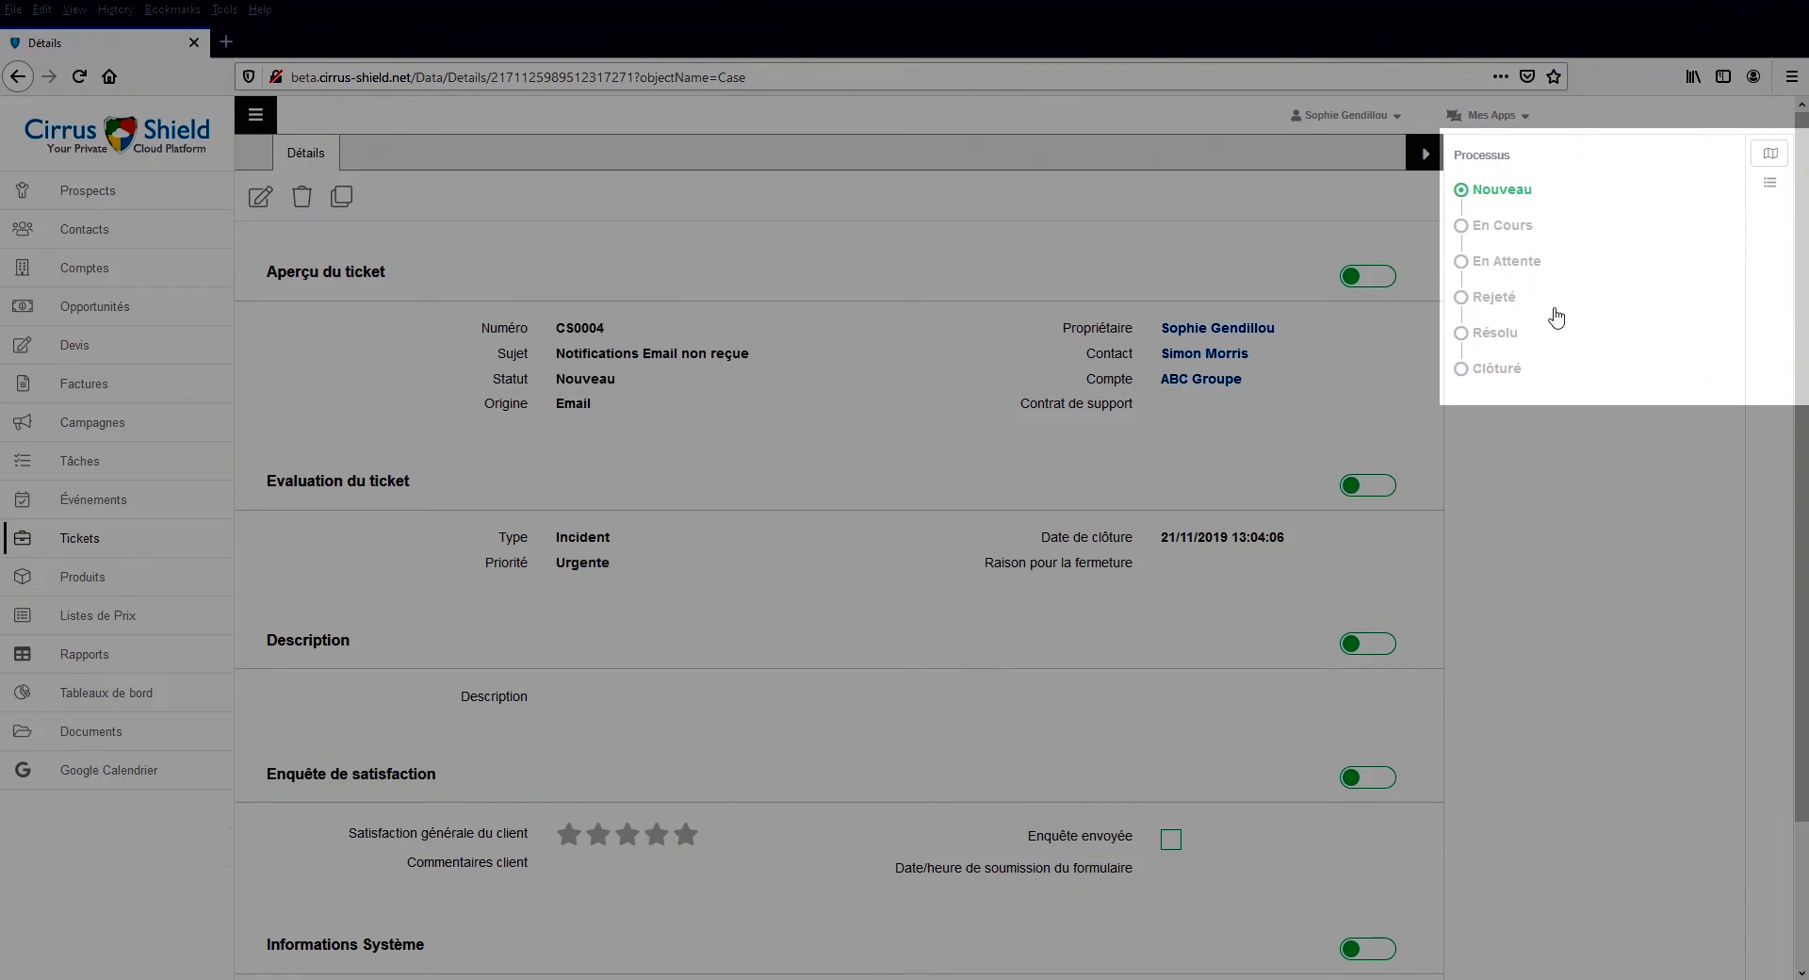
pyautogui.click(1501, 337)
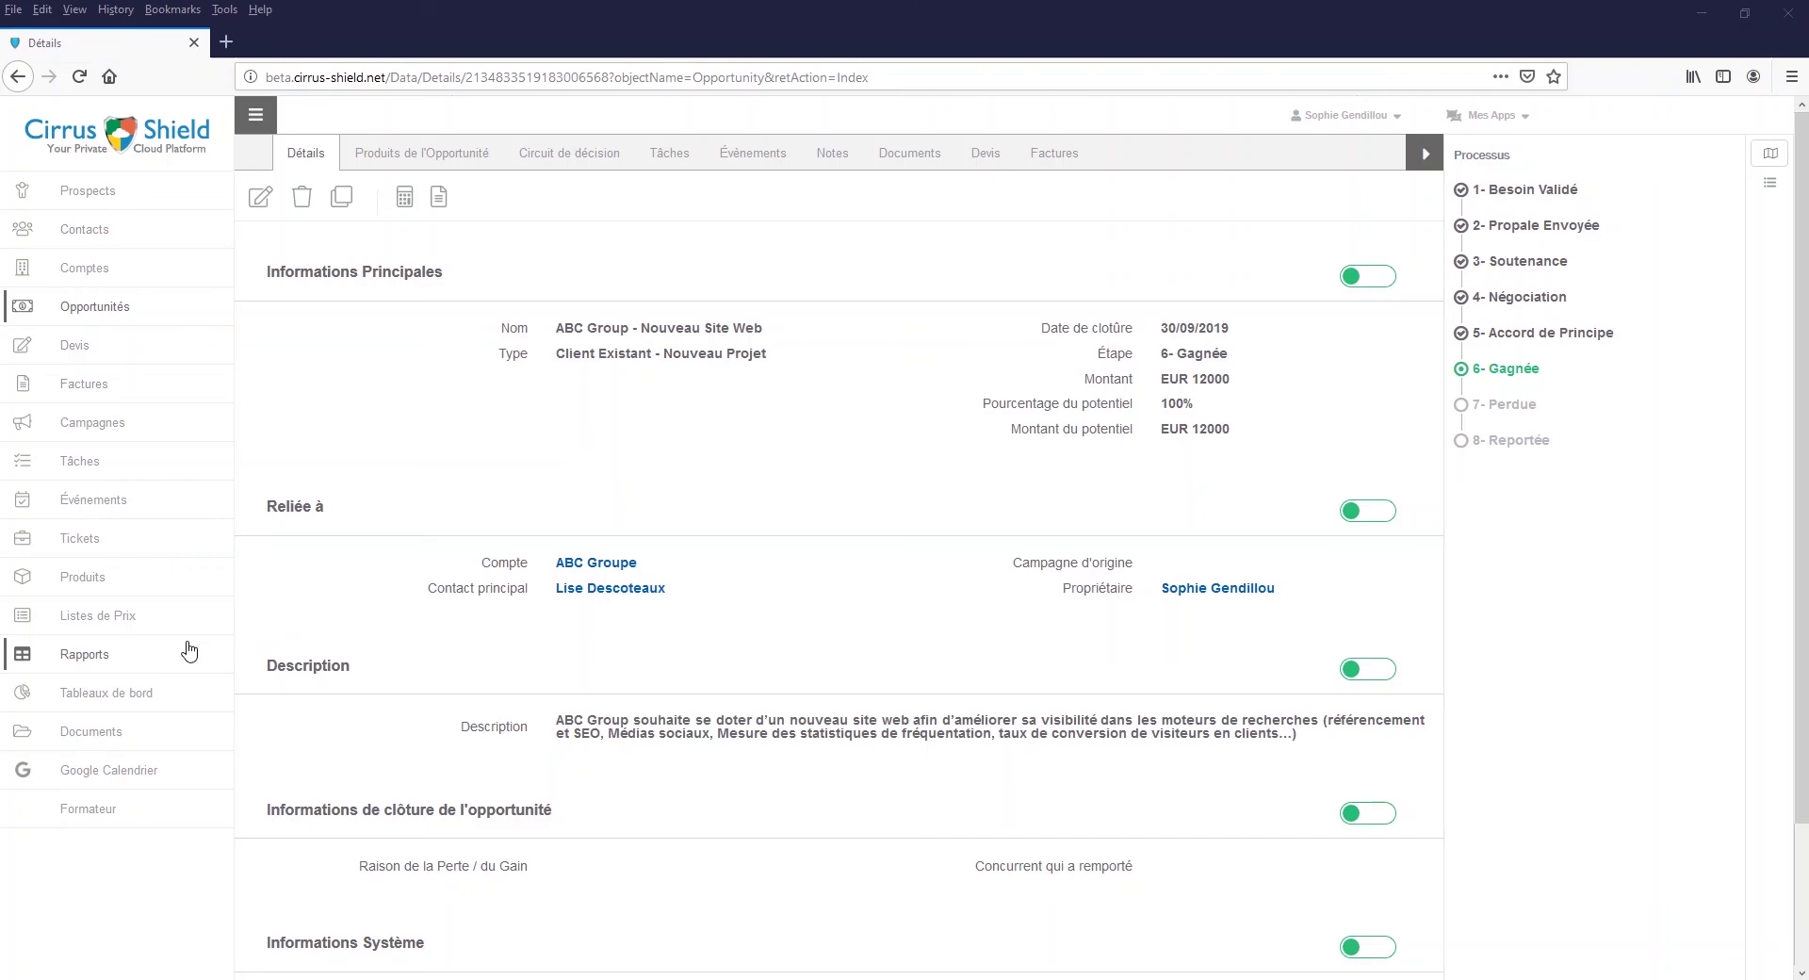
# - Start a new report of type Rapport Sommaire on the Opportunité object
pyautogui.click(153, 655)
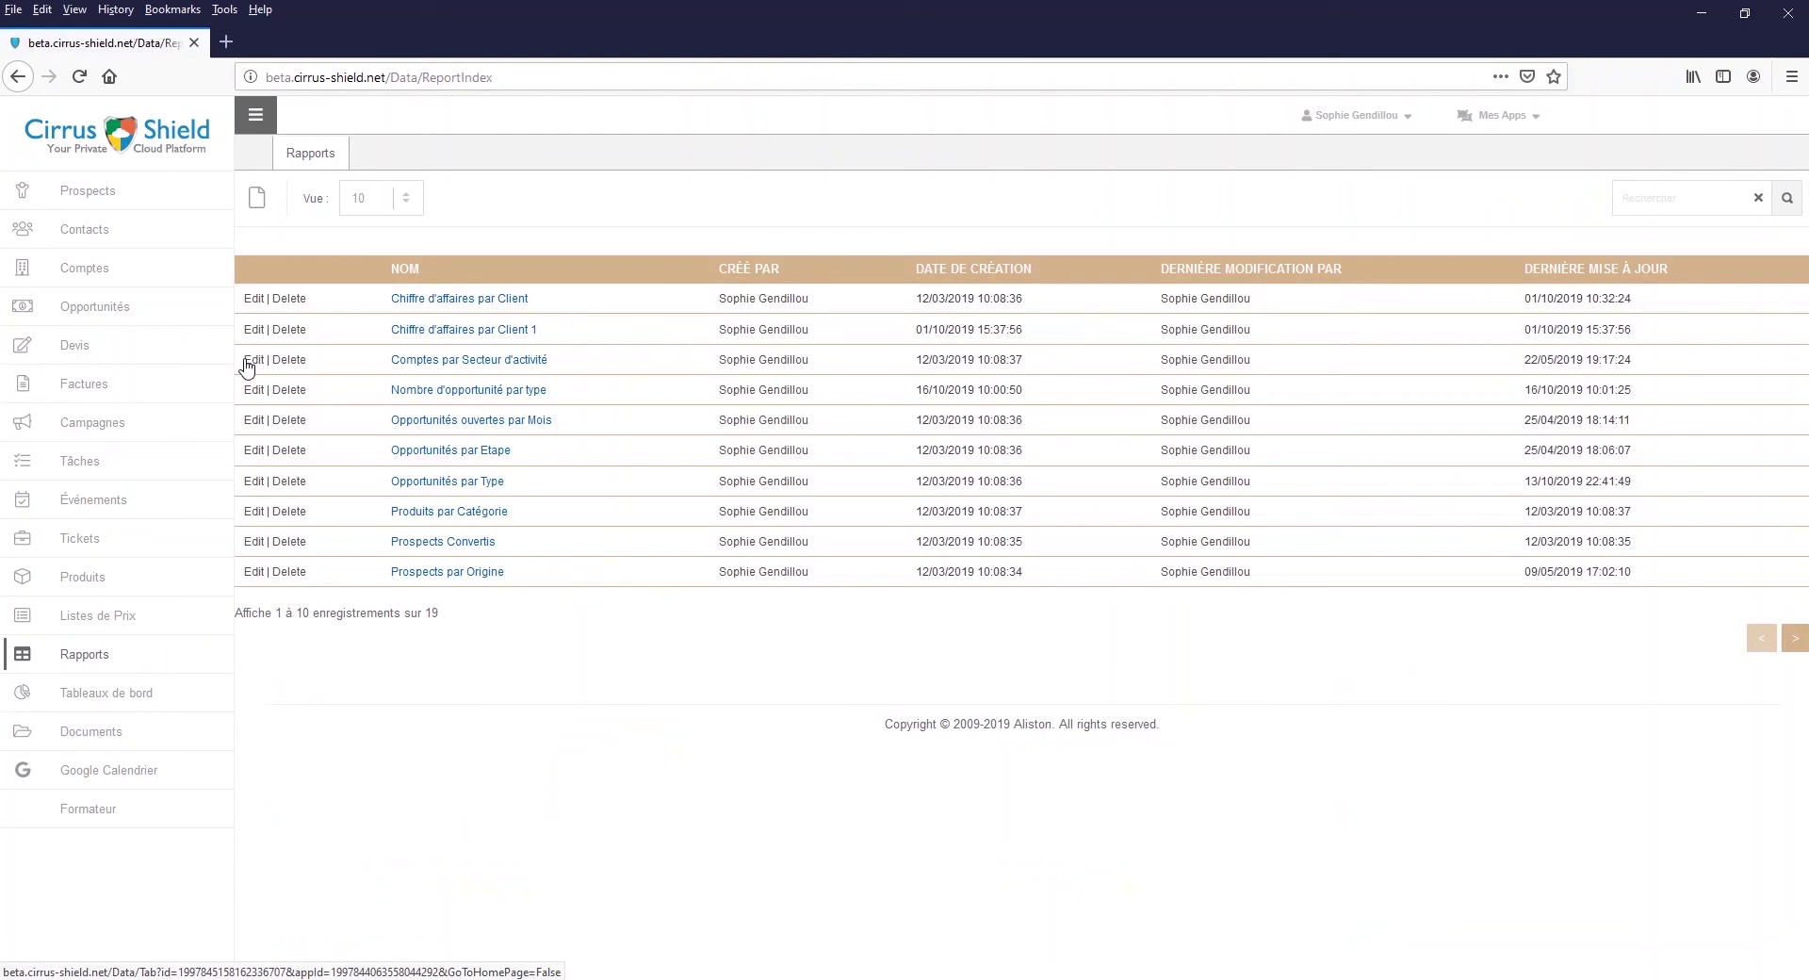
pyautogui.click(259, 203)
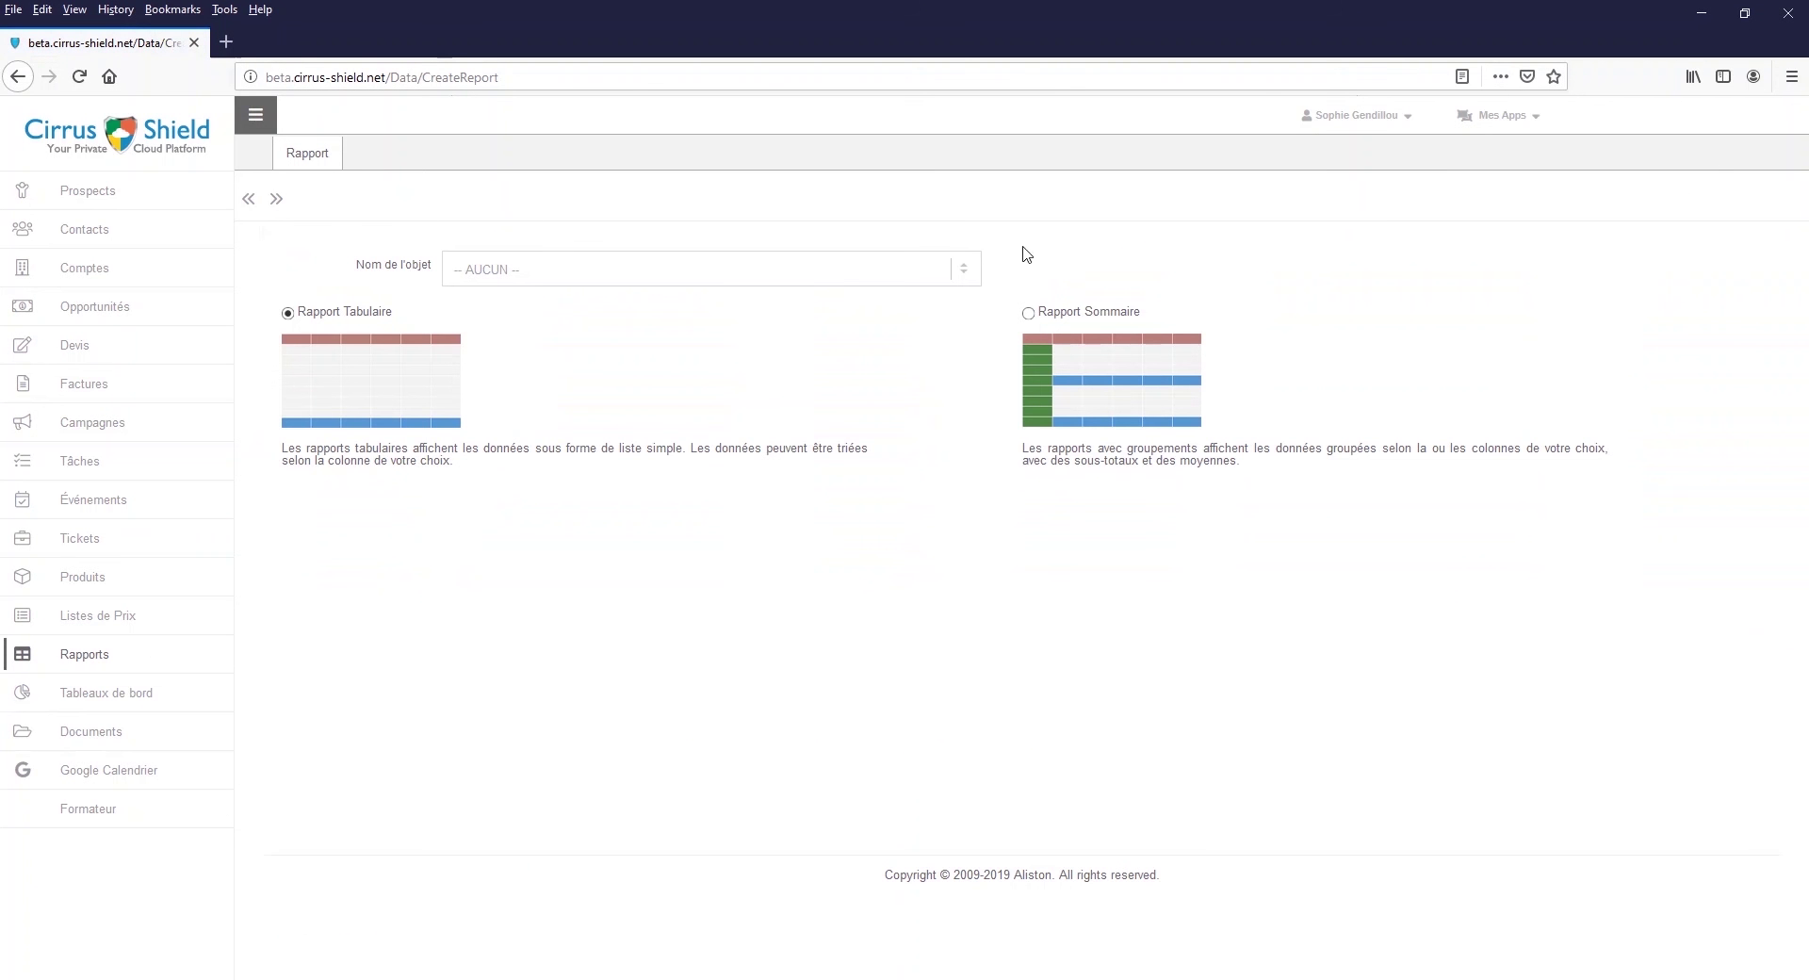
pyautogui.click(966, 271)
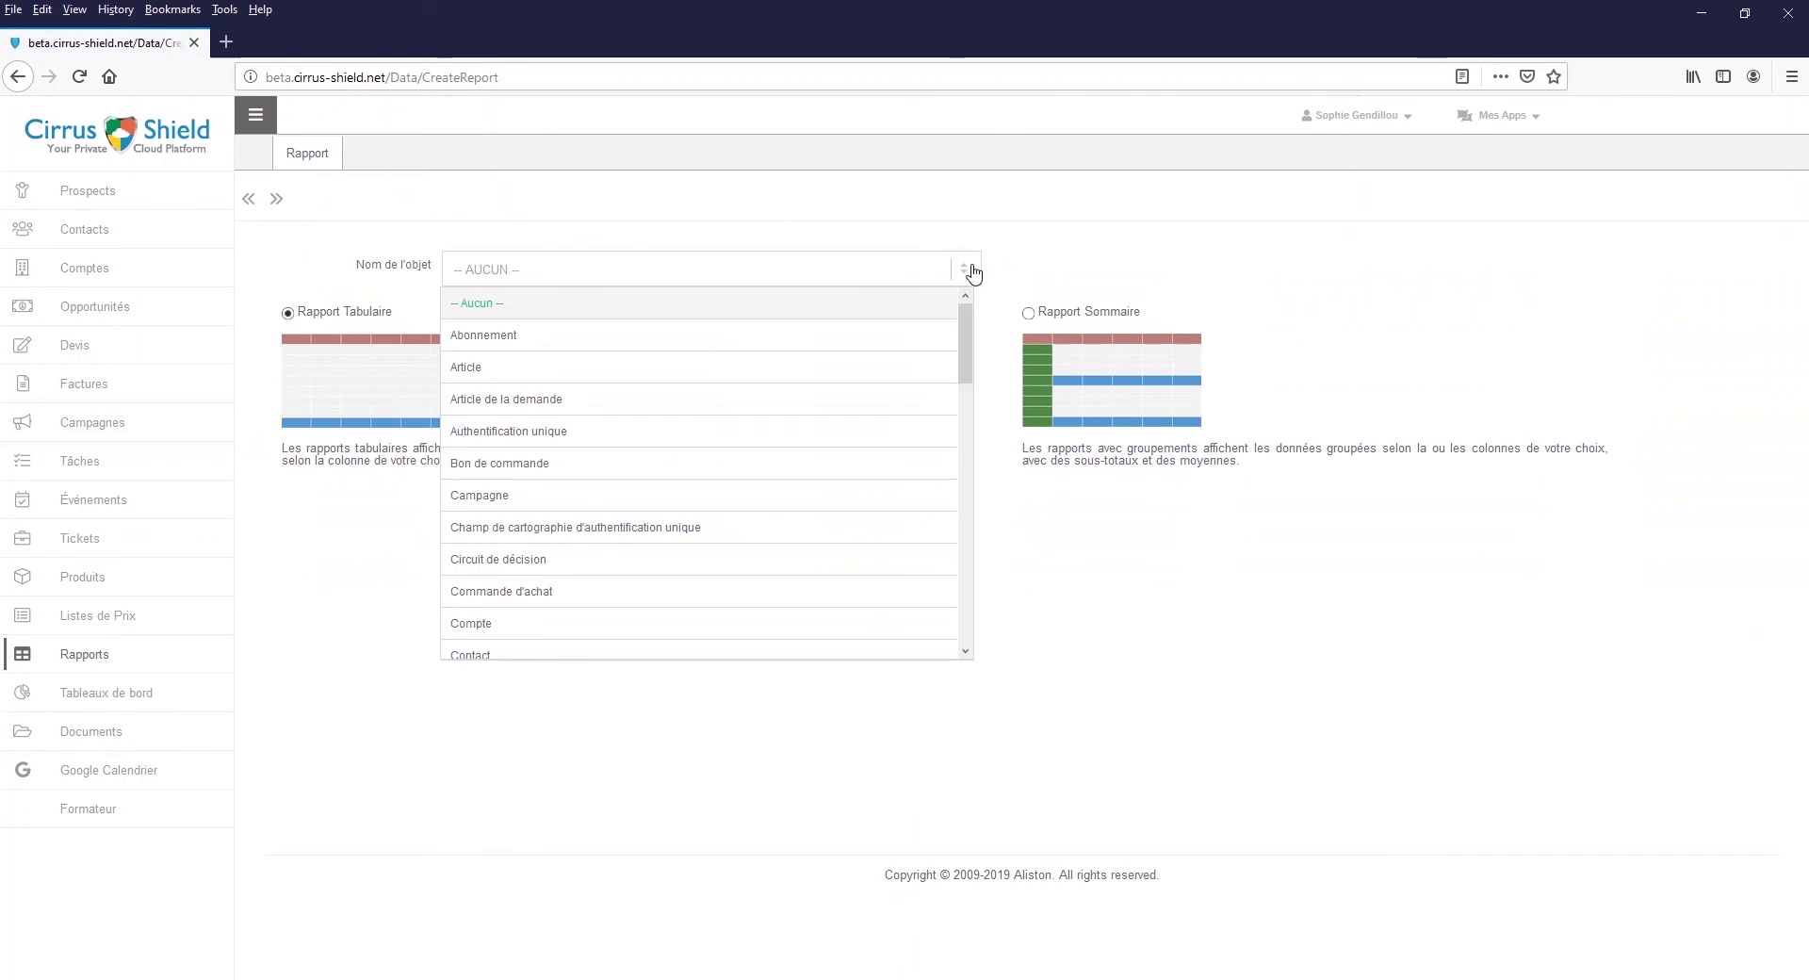
pyautogui.scroll(-10, 820, 408)
pyautogui.scroll(2, 719, 440)
pyautogui.click(679, 455)
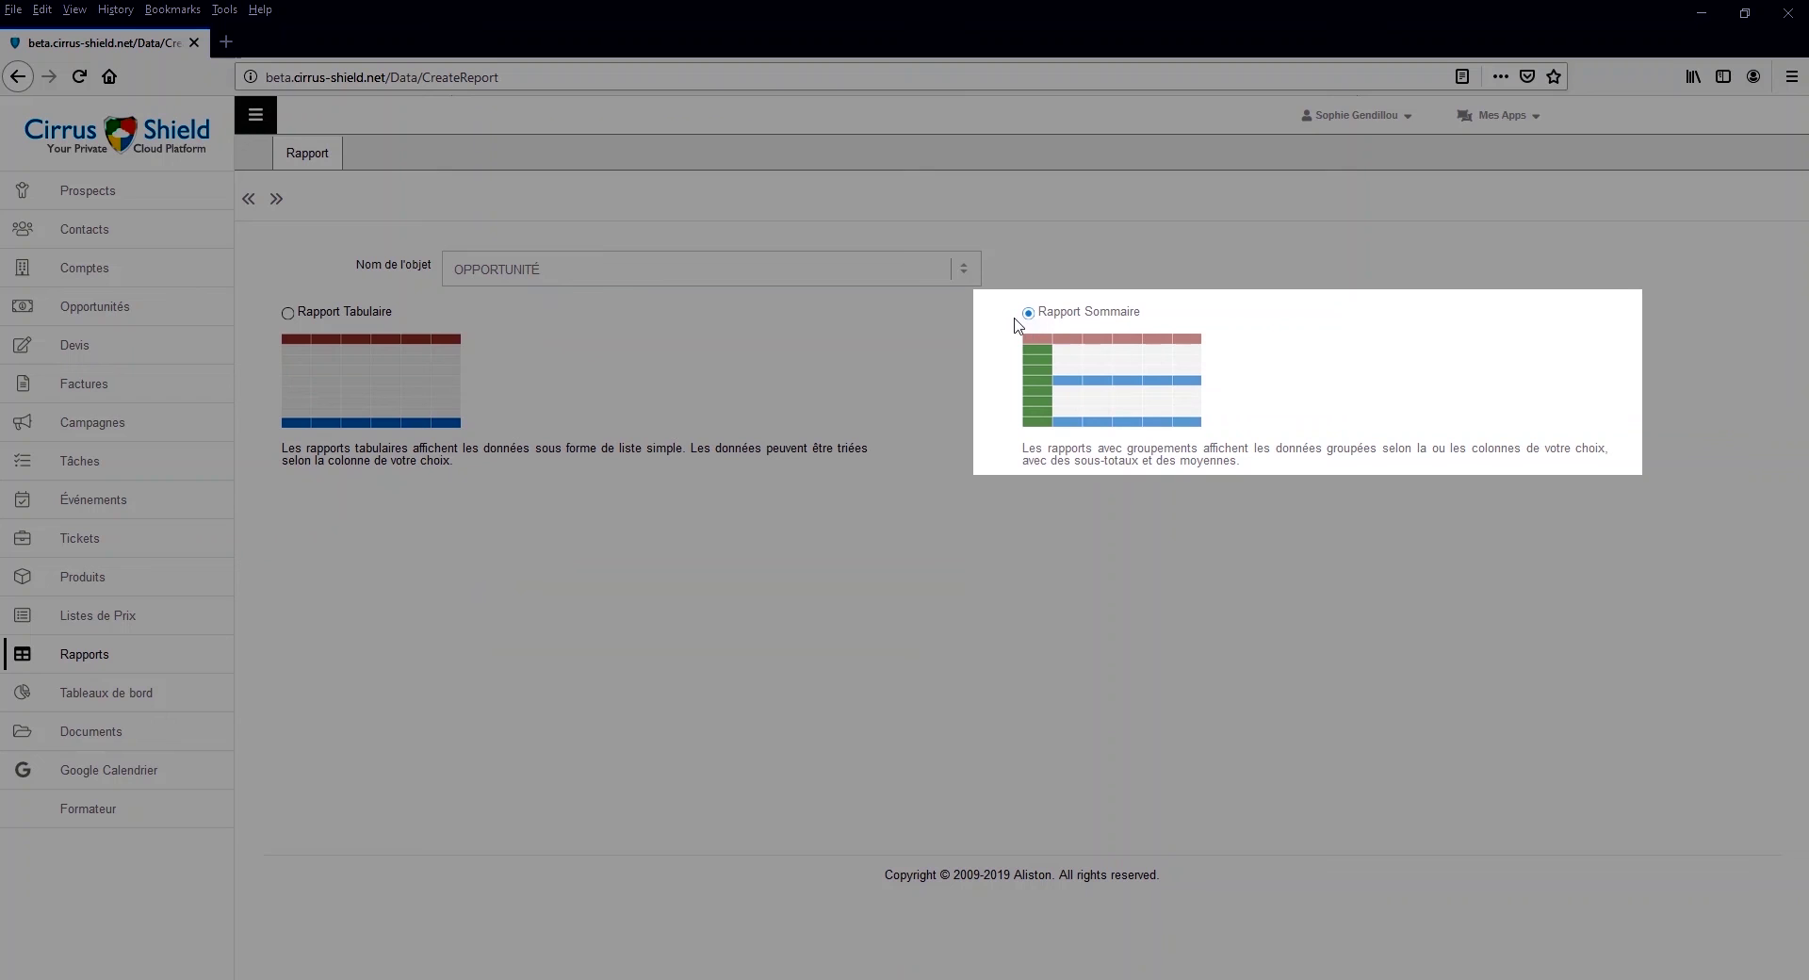
pyautogui.click(278, 200)
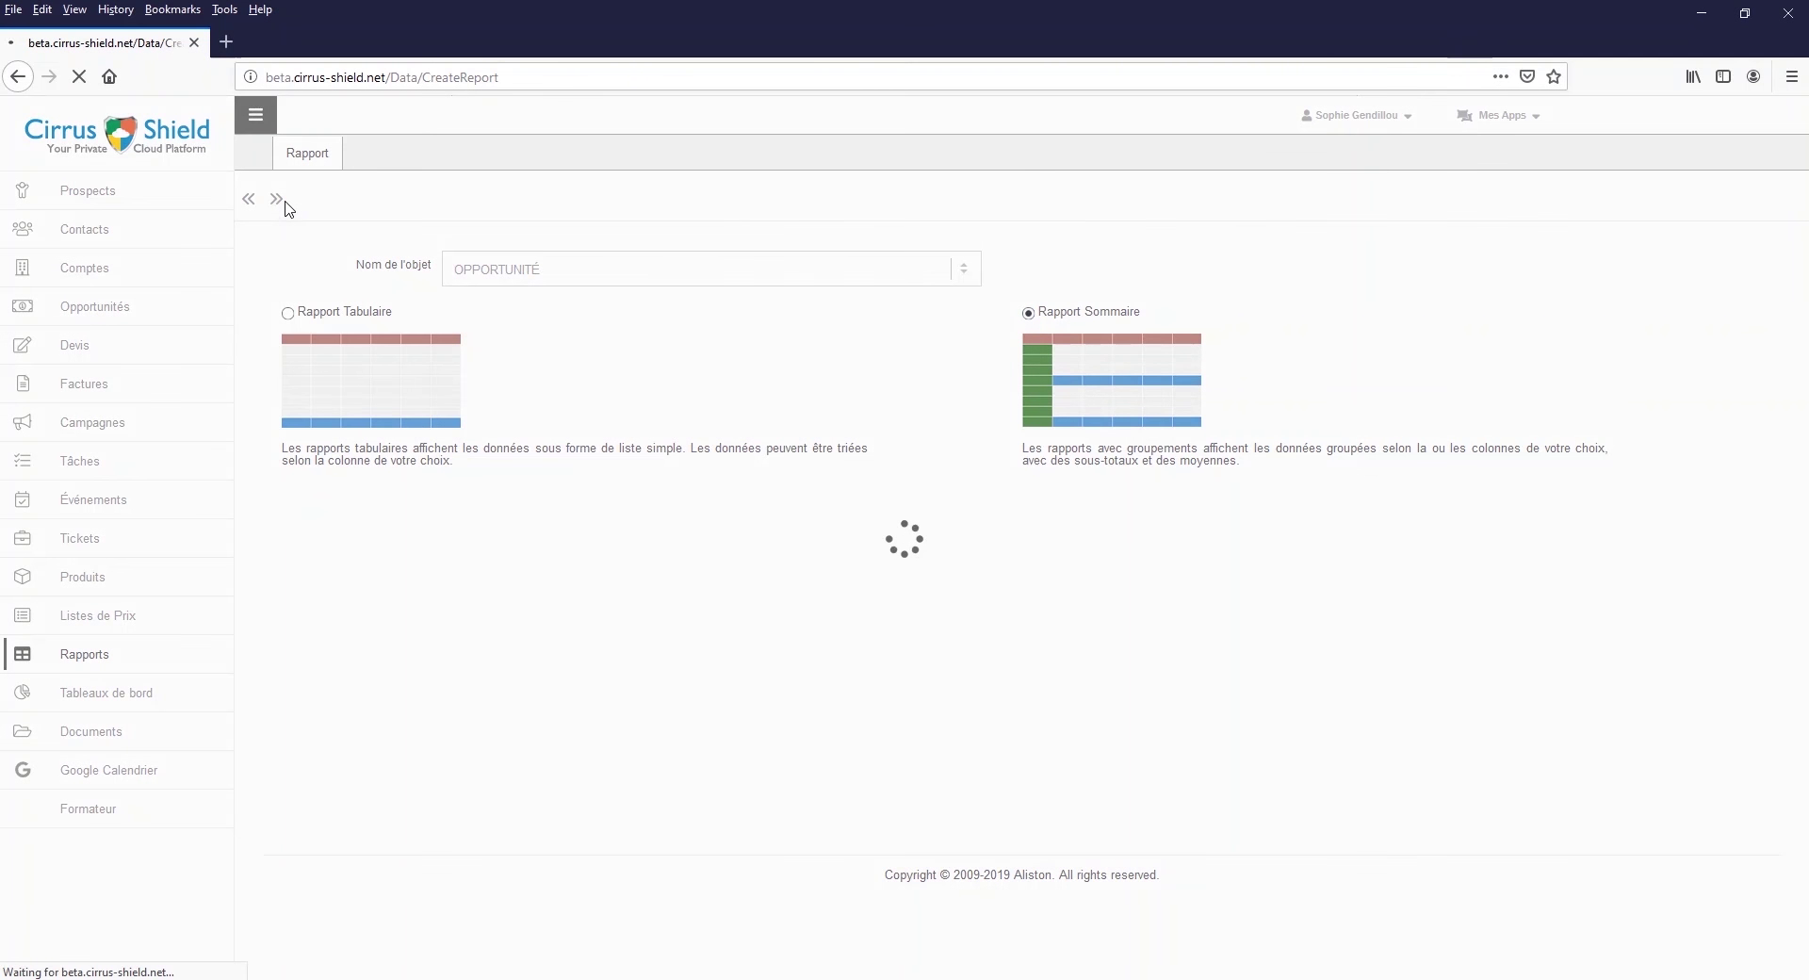
# - Label the report Nombre d'opportunité par type, with the name Nombre_d_opportunite_par_type
pyautogui.click(561, 299)
pyautogui.write("Nombre d'opportunité par type")
pyautogui.click(1386, 304)
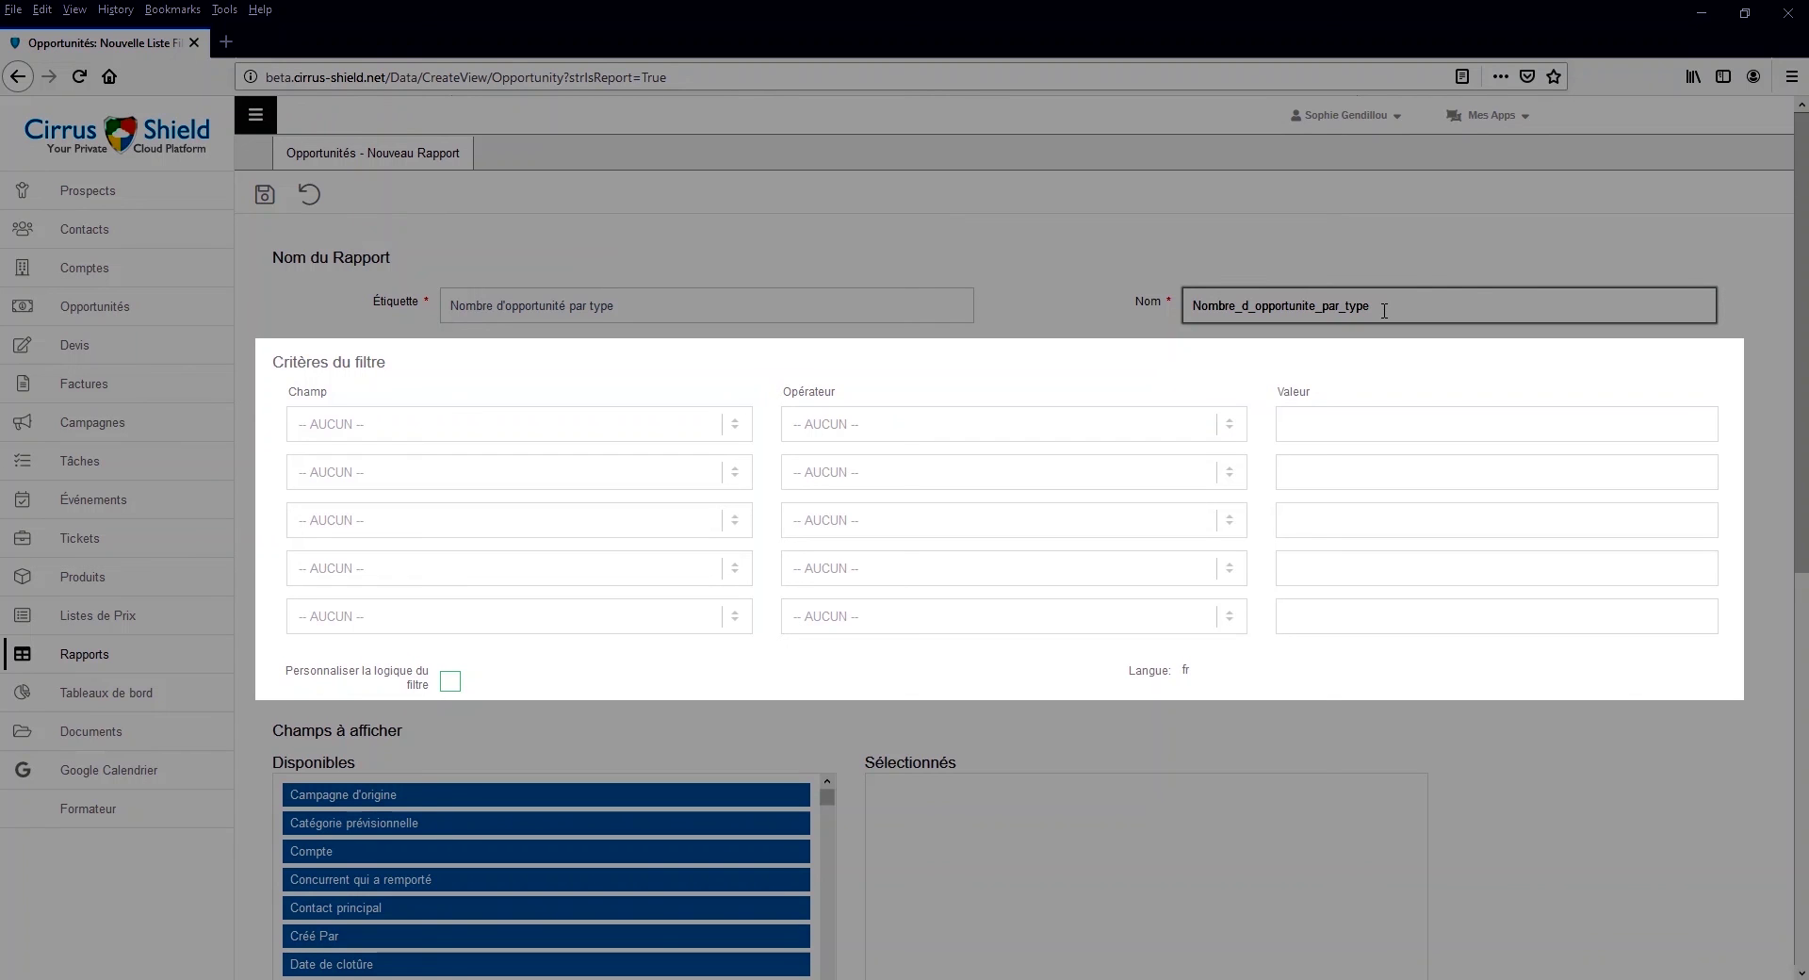
# - Filter the report to Étape Inégal à 7- Perdue, 8- Reportée and Date de création Egal THISFISCALQUARTER
pyautogui.click(461, 416)
pyautogui.scroll(-3, 487, 589)
pyautogui.click(377, 620)
pyautogui.click(943, 424)
pyautogui.click(904, 488)
pyautogui.click(1413, 424)
pyautogui.write('7- Perdue, 8- Reportée')
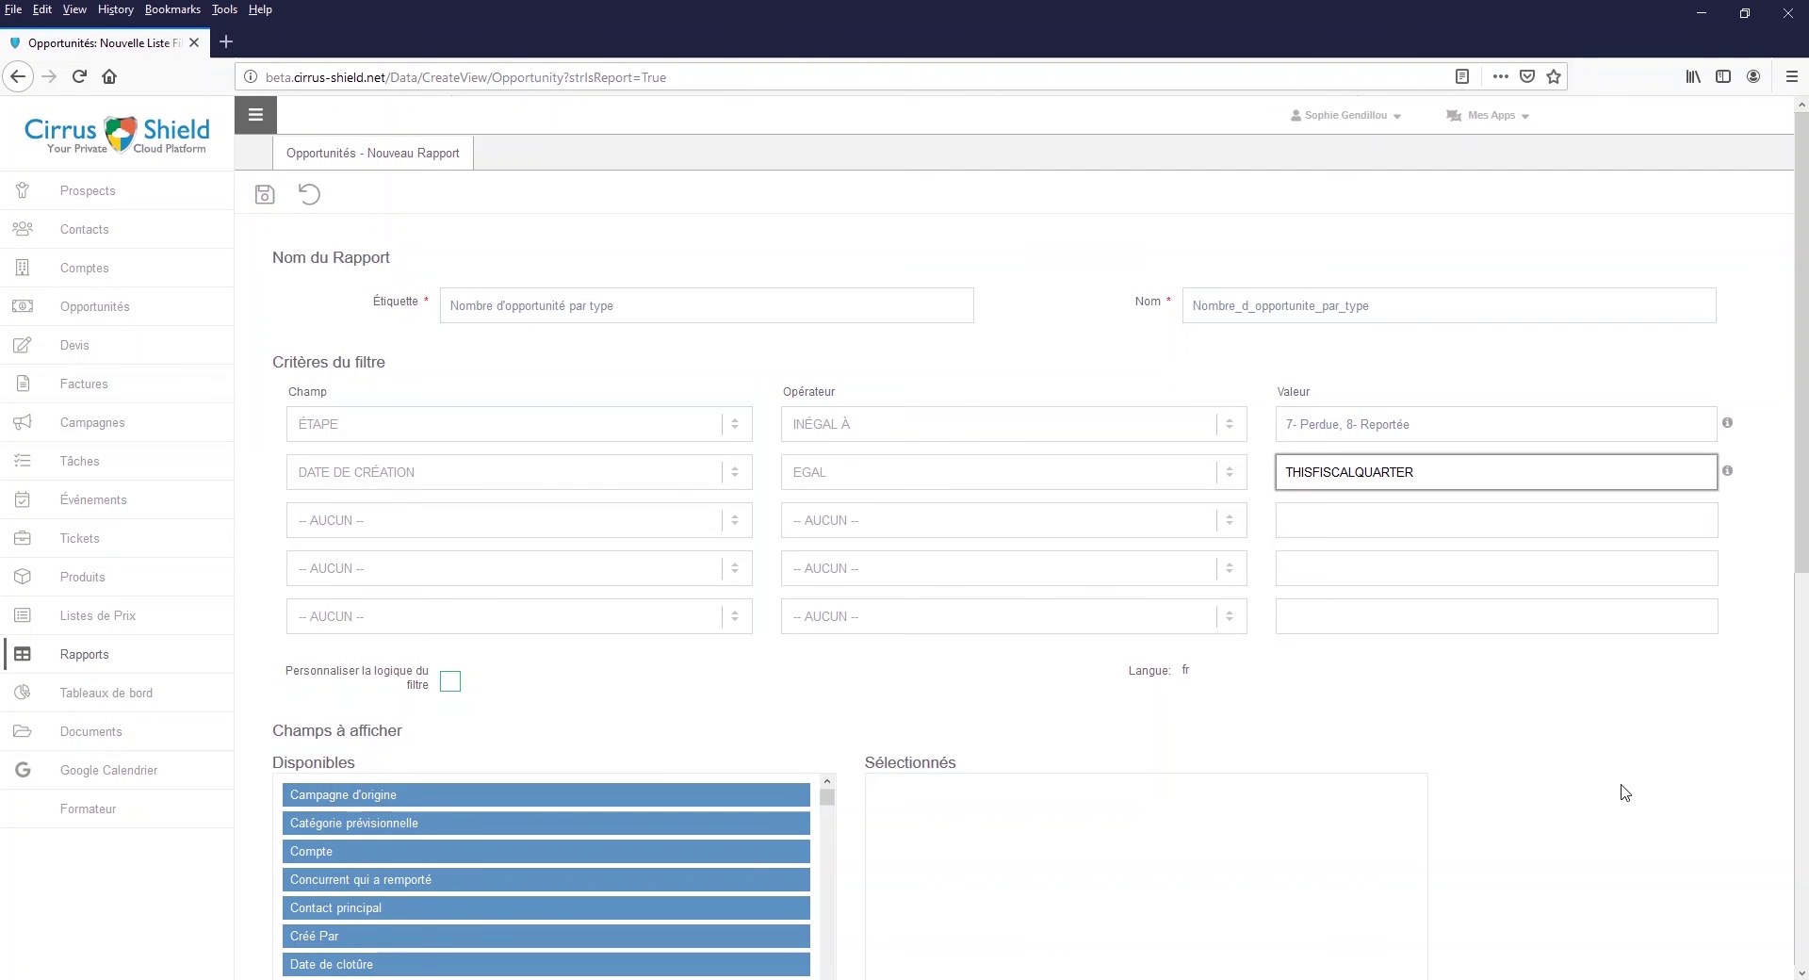
# - Add the fields Id, Nom, Compte, Étape, Propriétaire and Montant to the report's displayed fields
pyautogui.scroll(-4, 1624, 792)
pyautogui.scroll(-2, 787, 618)
pyautogui.click(798, 608)
pyautogui.scroll(-5, 716, 528)
pyautogui.click(715, 516)
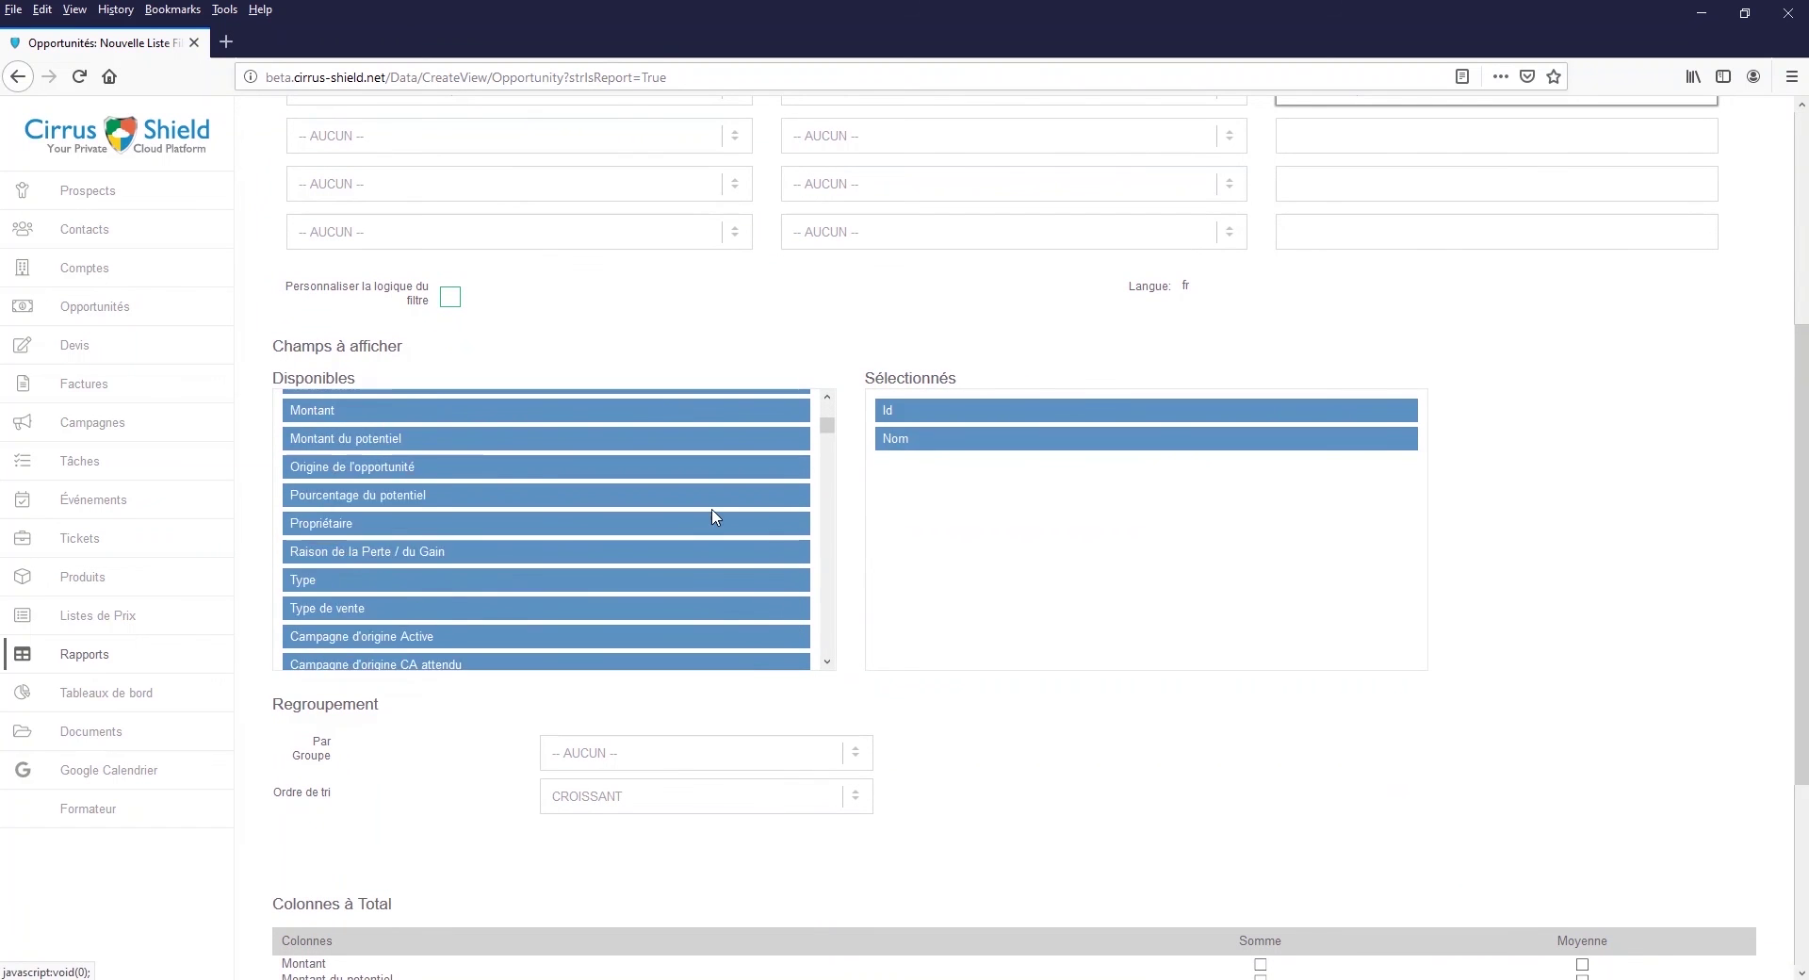
pyautogui.scroll(5, 744, 537)
pyautogui.click(759, 553)
pyautogui.click(758, 553)
pyautogui.scroll(-2, 758, 566)
pyautogui.click(758, 636)
pyautogui.click(773, 523)
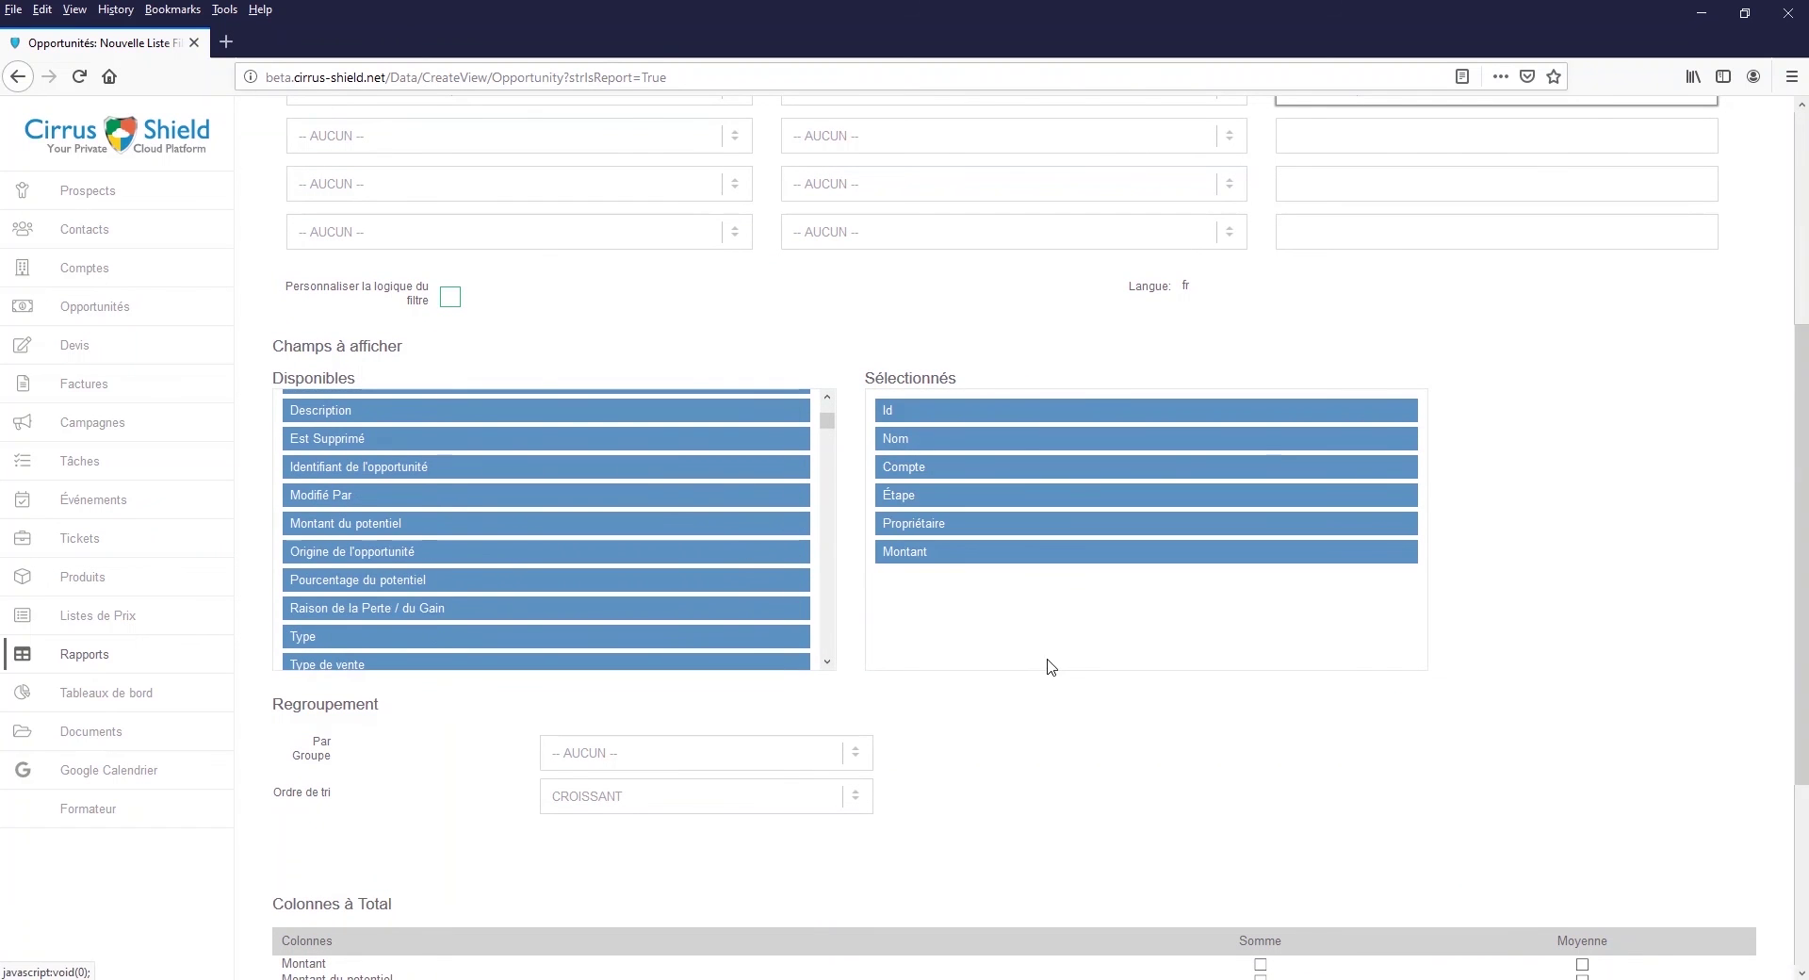
# - Group the report by Propriétaire in ascending order and total the Montant column with Somme
pyautogui.scroll(-1, 1072, 667)
pyautogui.scroll(-2, 1071, 667)
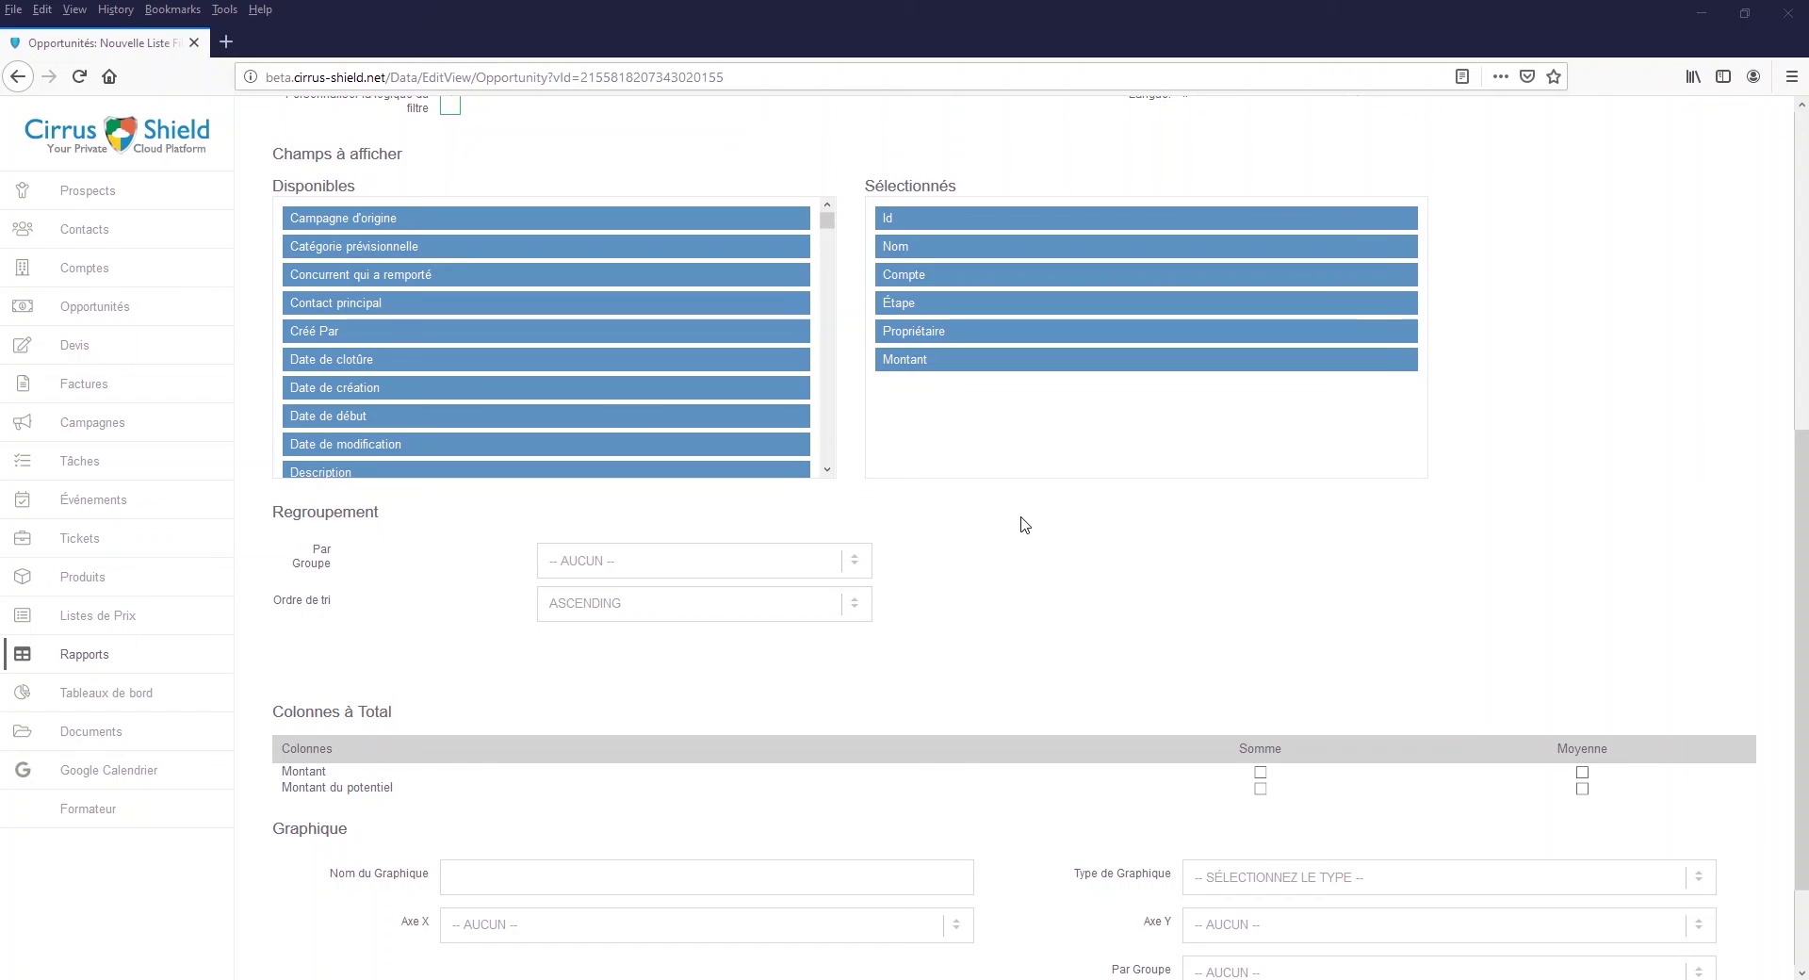
pyautogui.click(860, 568)
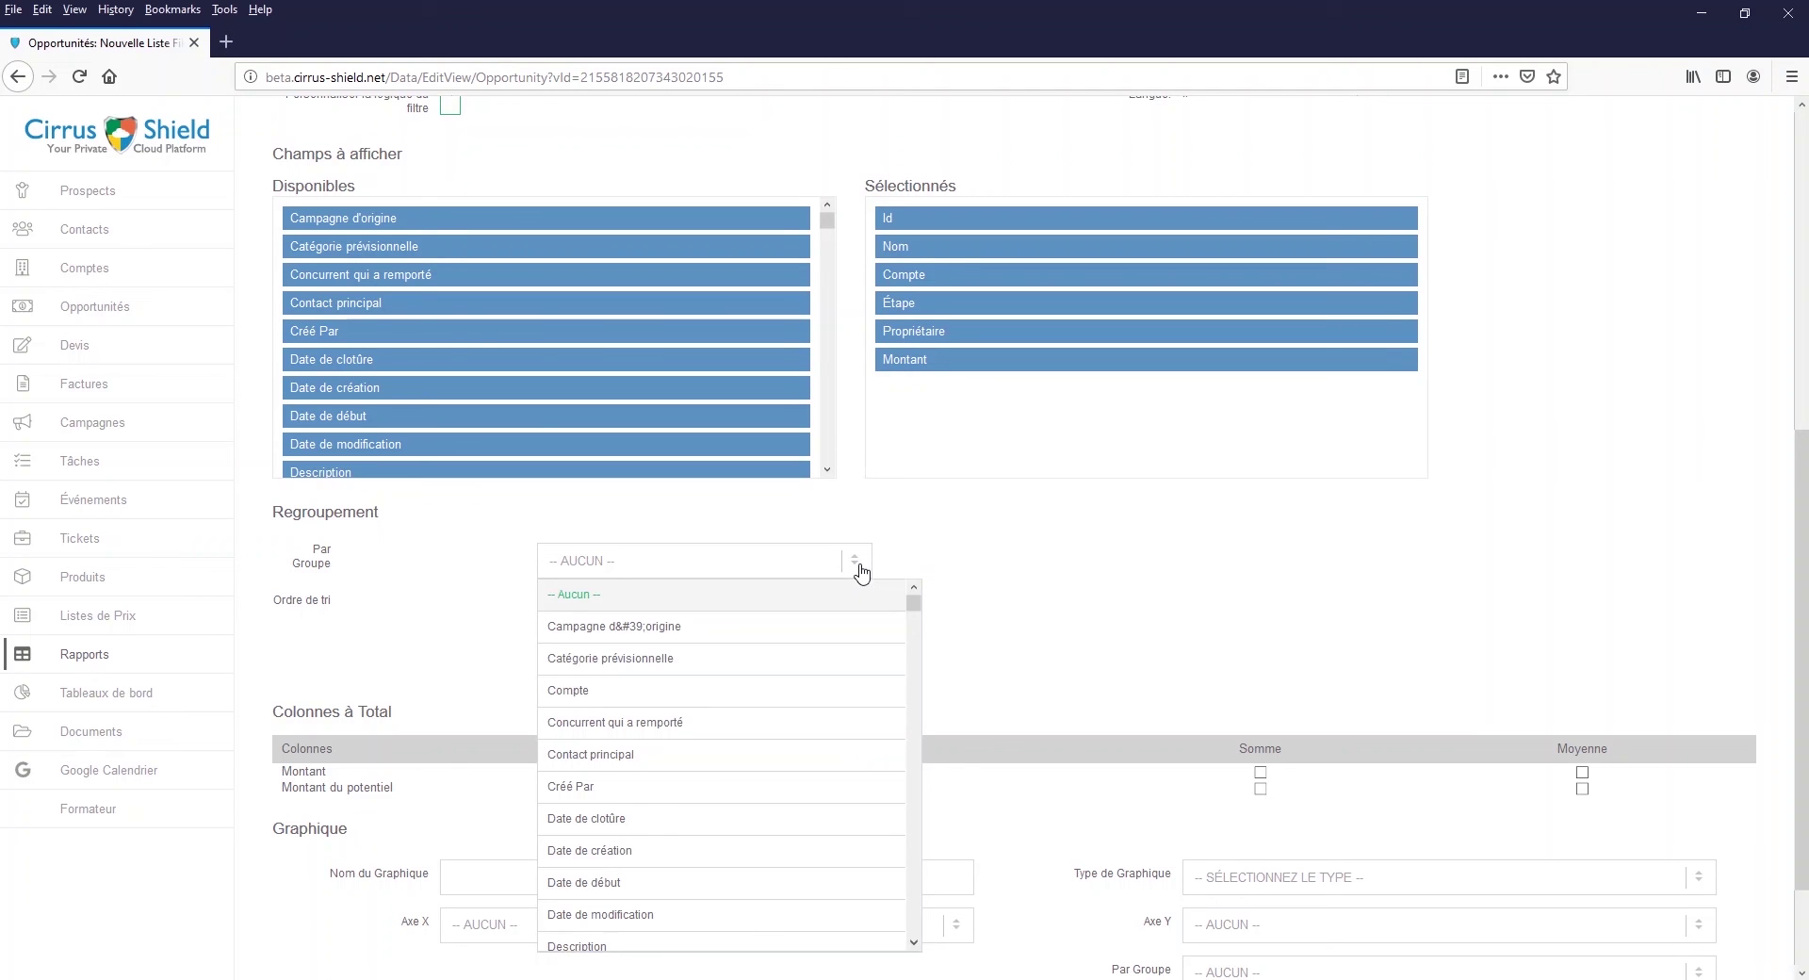
pyautogui.scroll(-3, 764, 782)
pyautogui.scroll(-3, 764, 788)
pyautogui.click(751, 796)
pyautogui.scroll(-3, 707, 773)
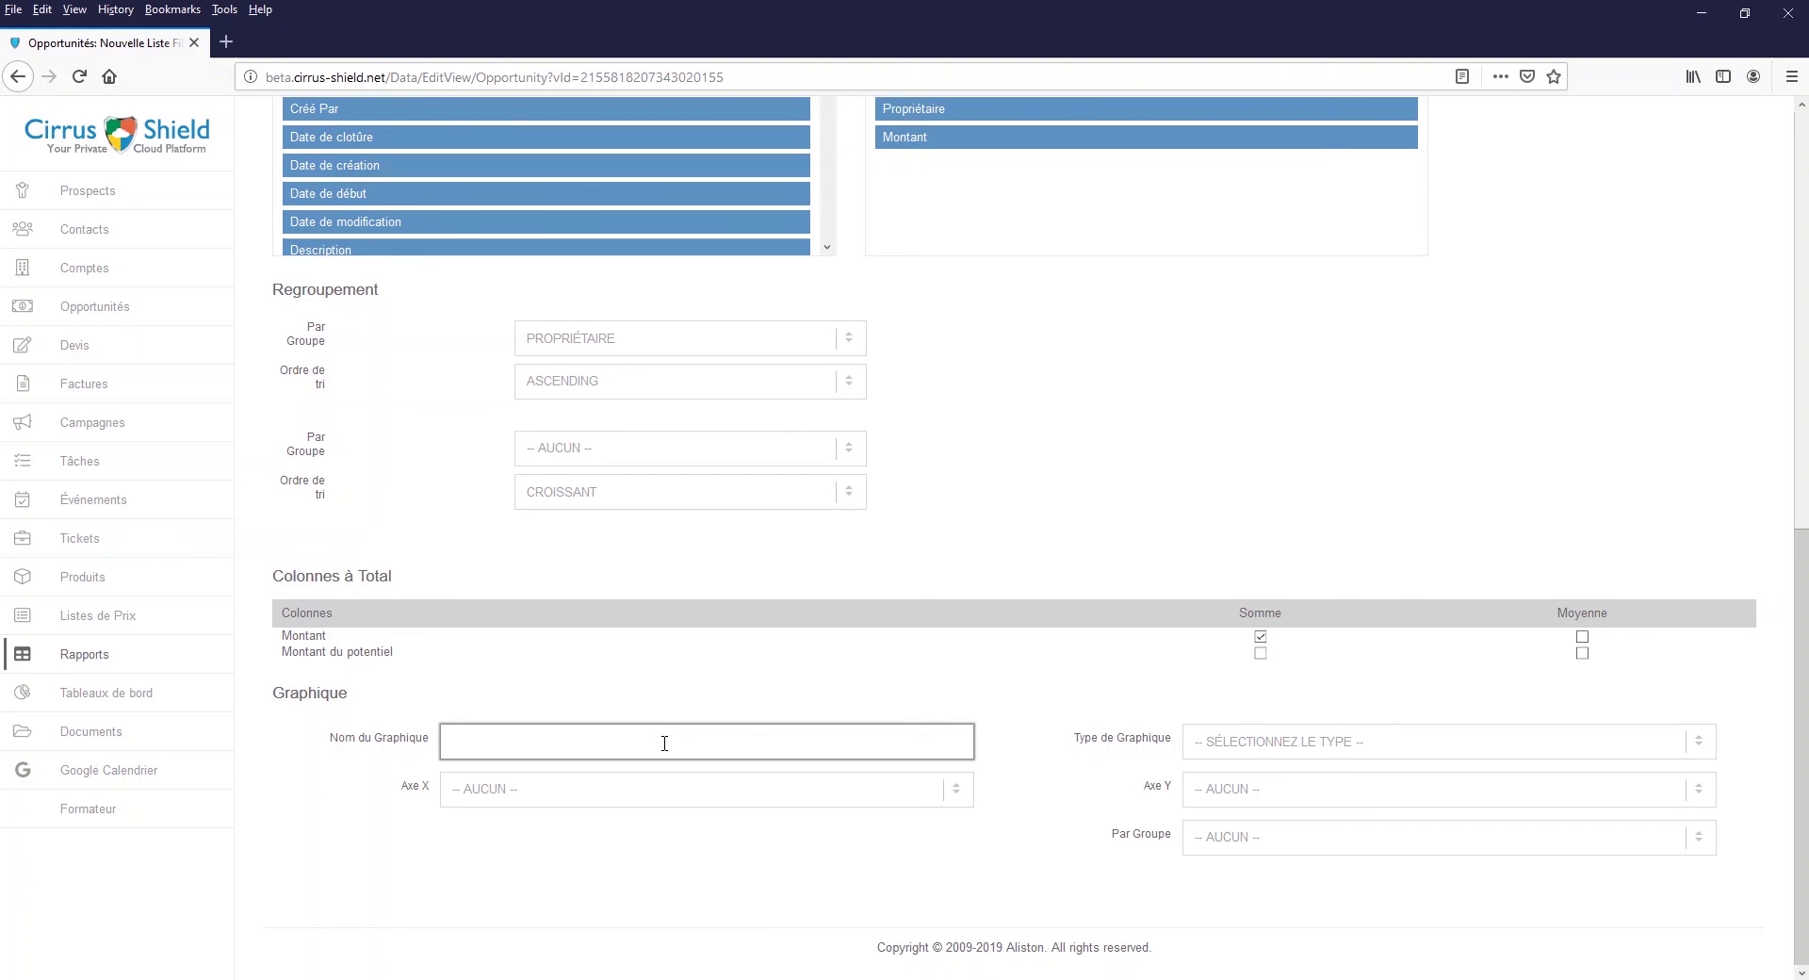
# - Name the report's chart Opportunités gagnées par ce trimestre and set its type to Diagramme circulaire
pyautogui.write('Opportunités gagnées par ce trimestre')
pyautogui.click(1457, 753)
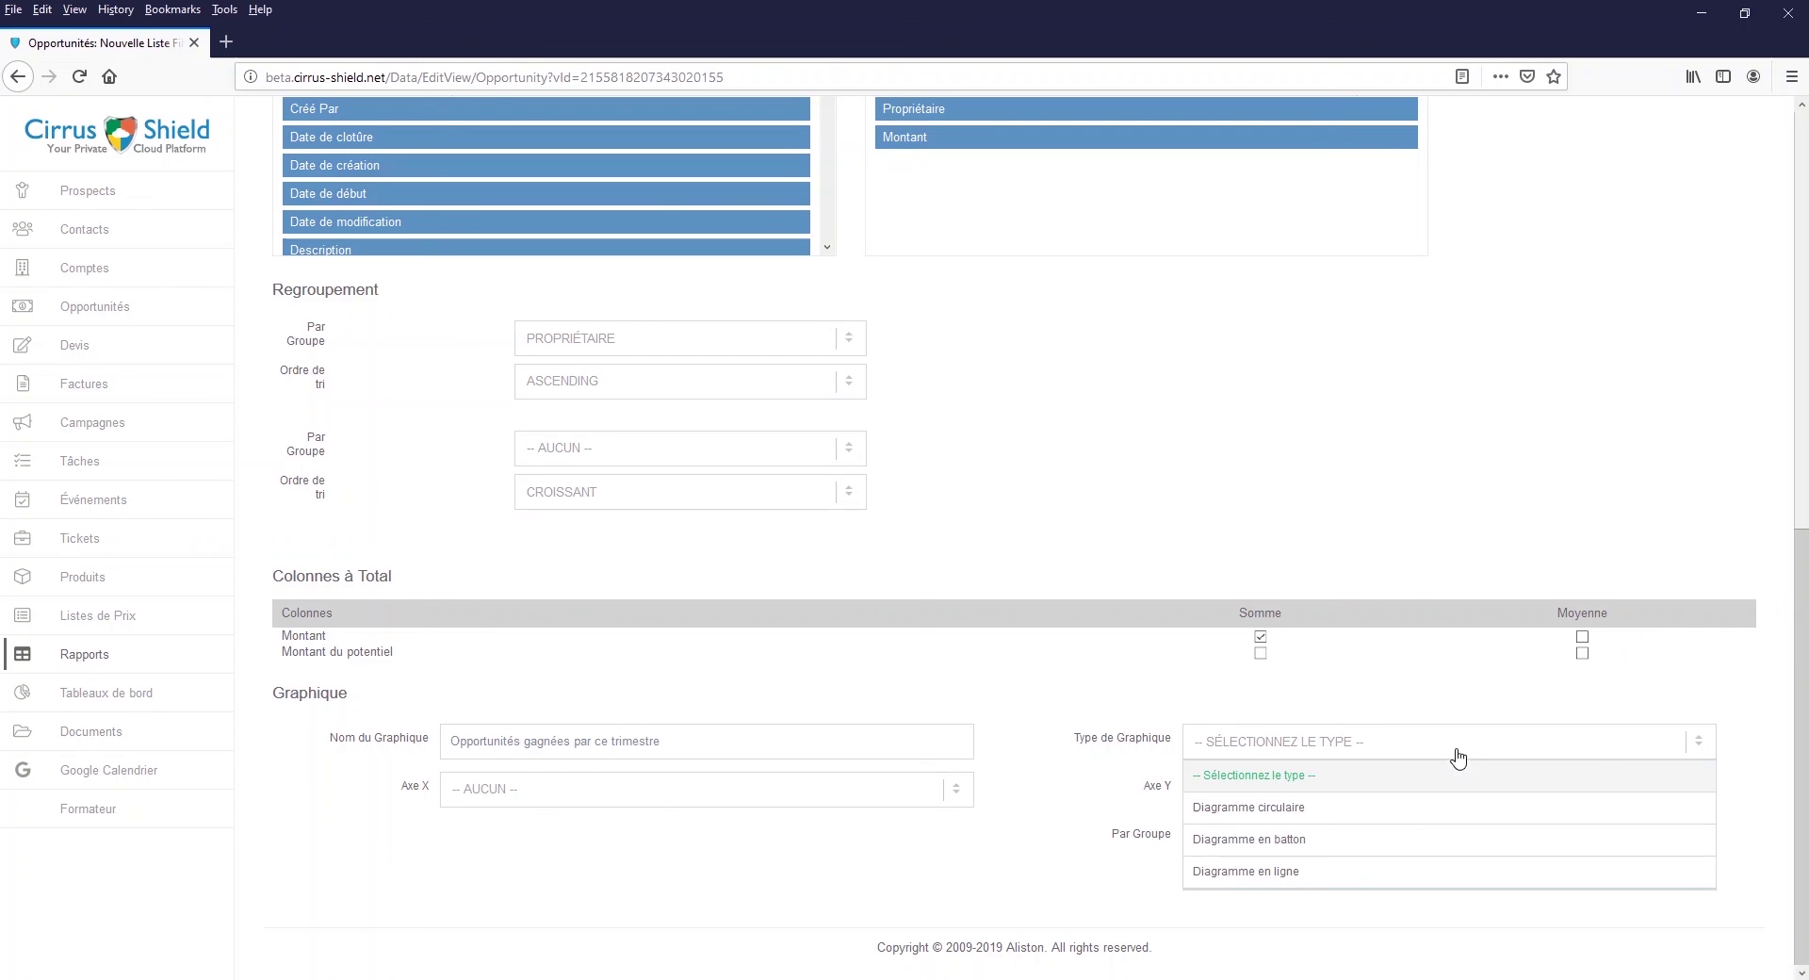
pyautogui.click(1410, 808)
# - Set the chart's X axis to Propriétaire and its Y axis to Montant Total, and save the report
pyautogui.click(870, 802)
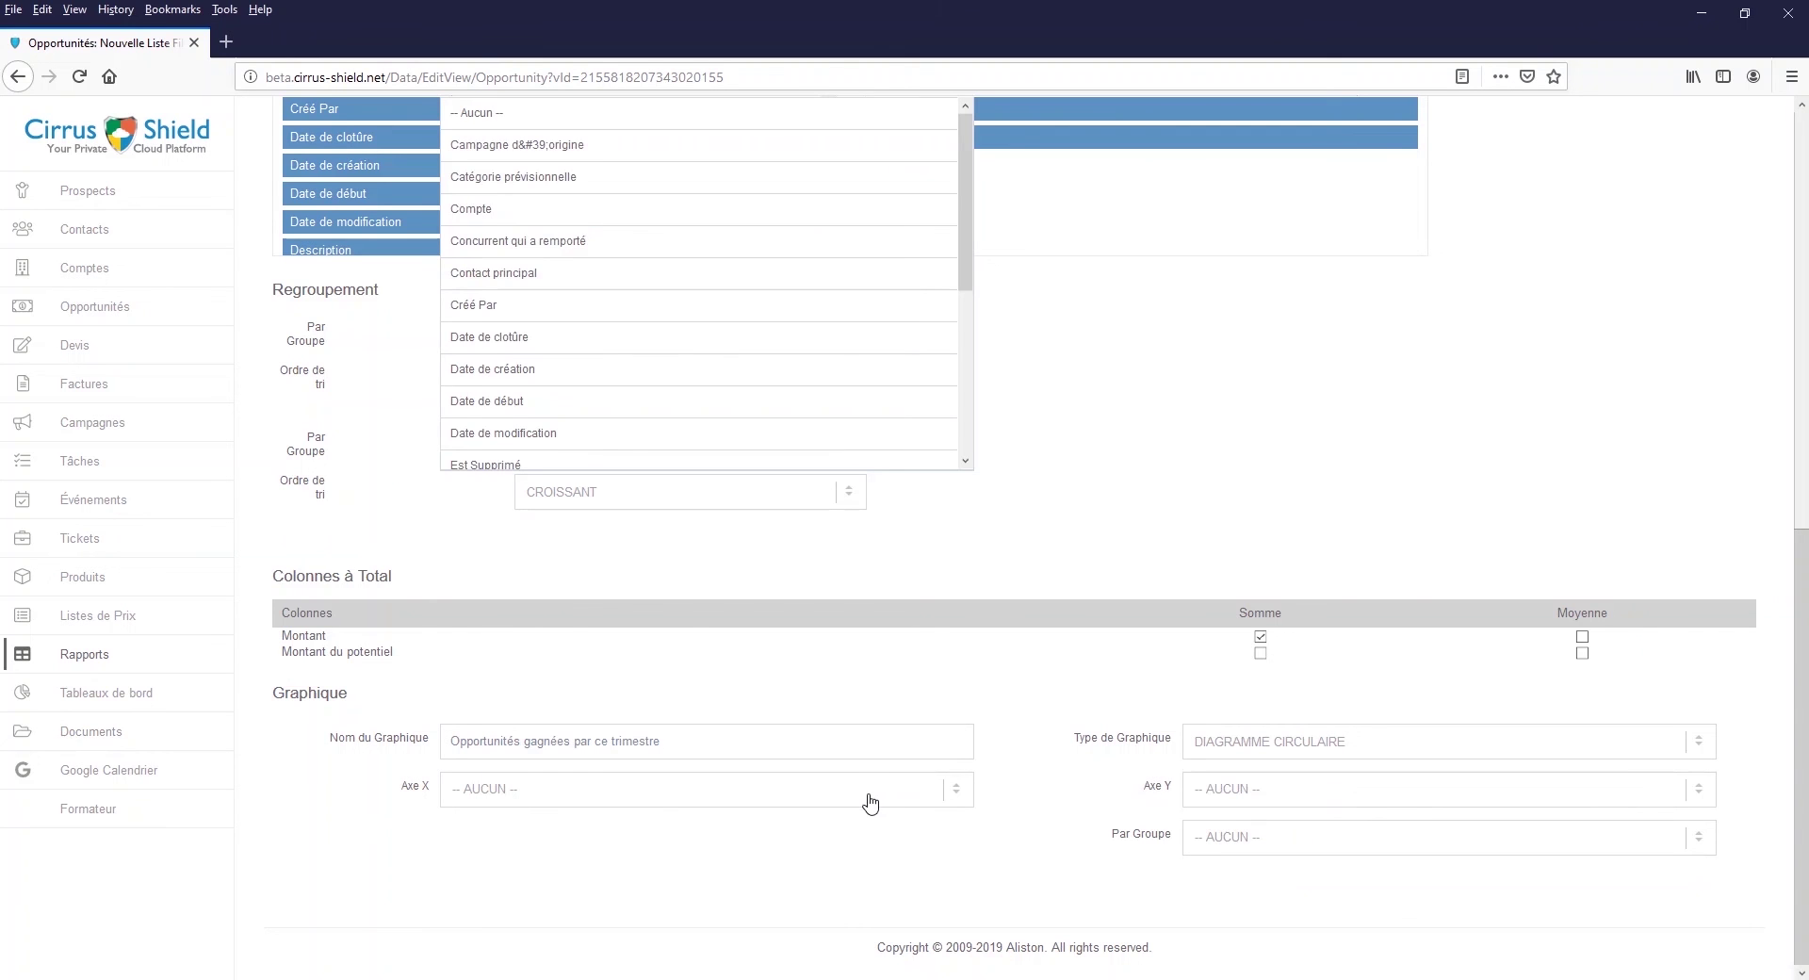
pyautogui.scroll(-5, 743, 359)
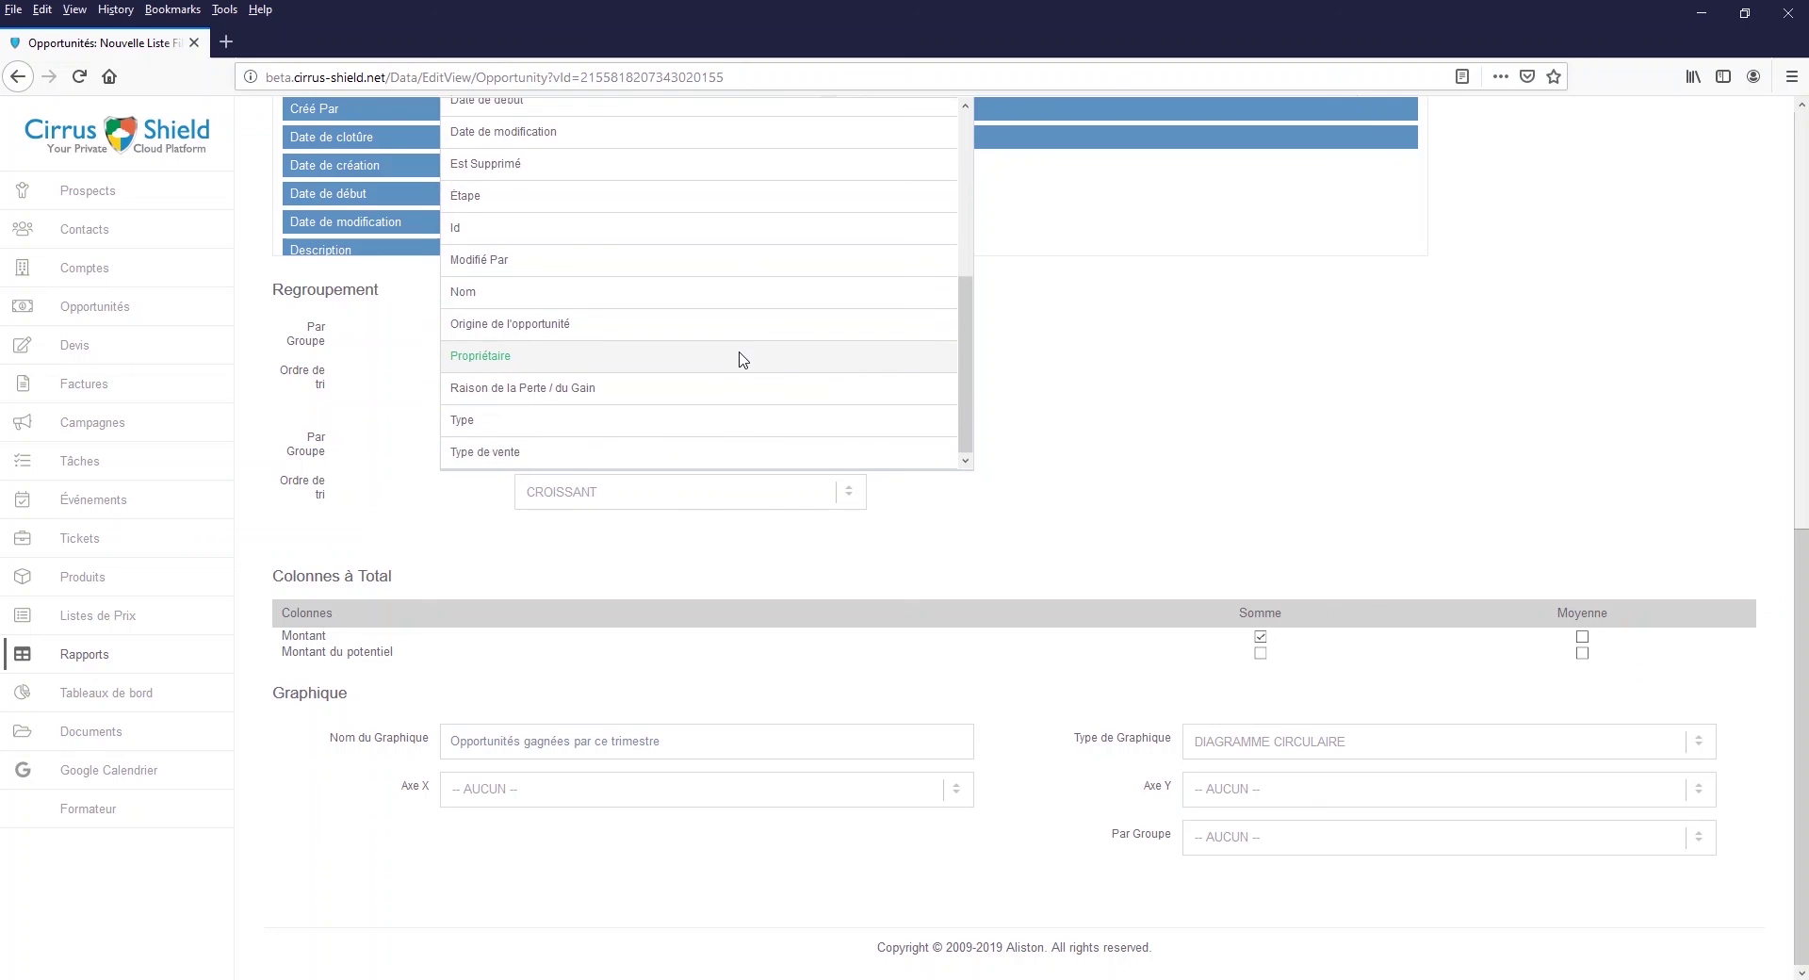
pyautogui.click(622, 359)
pyautogui.click(1368, 792)
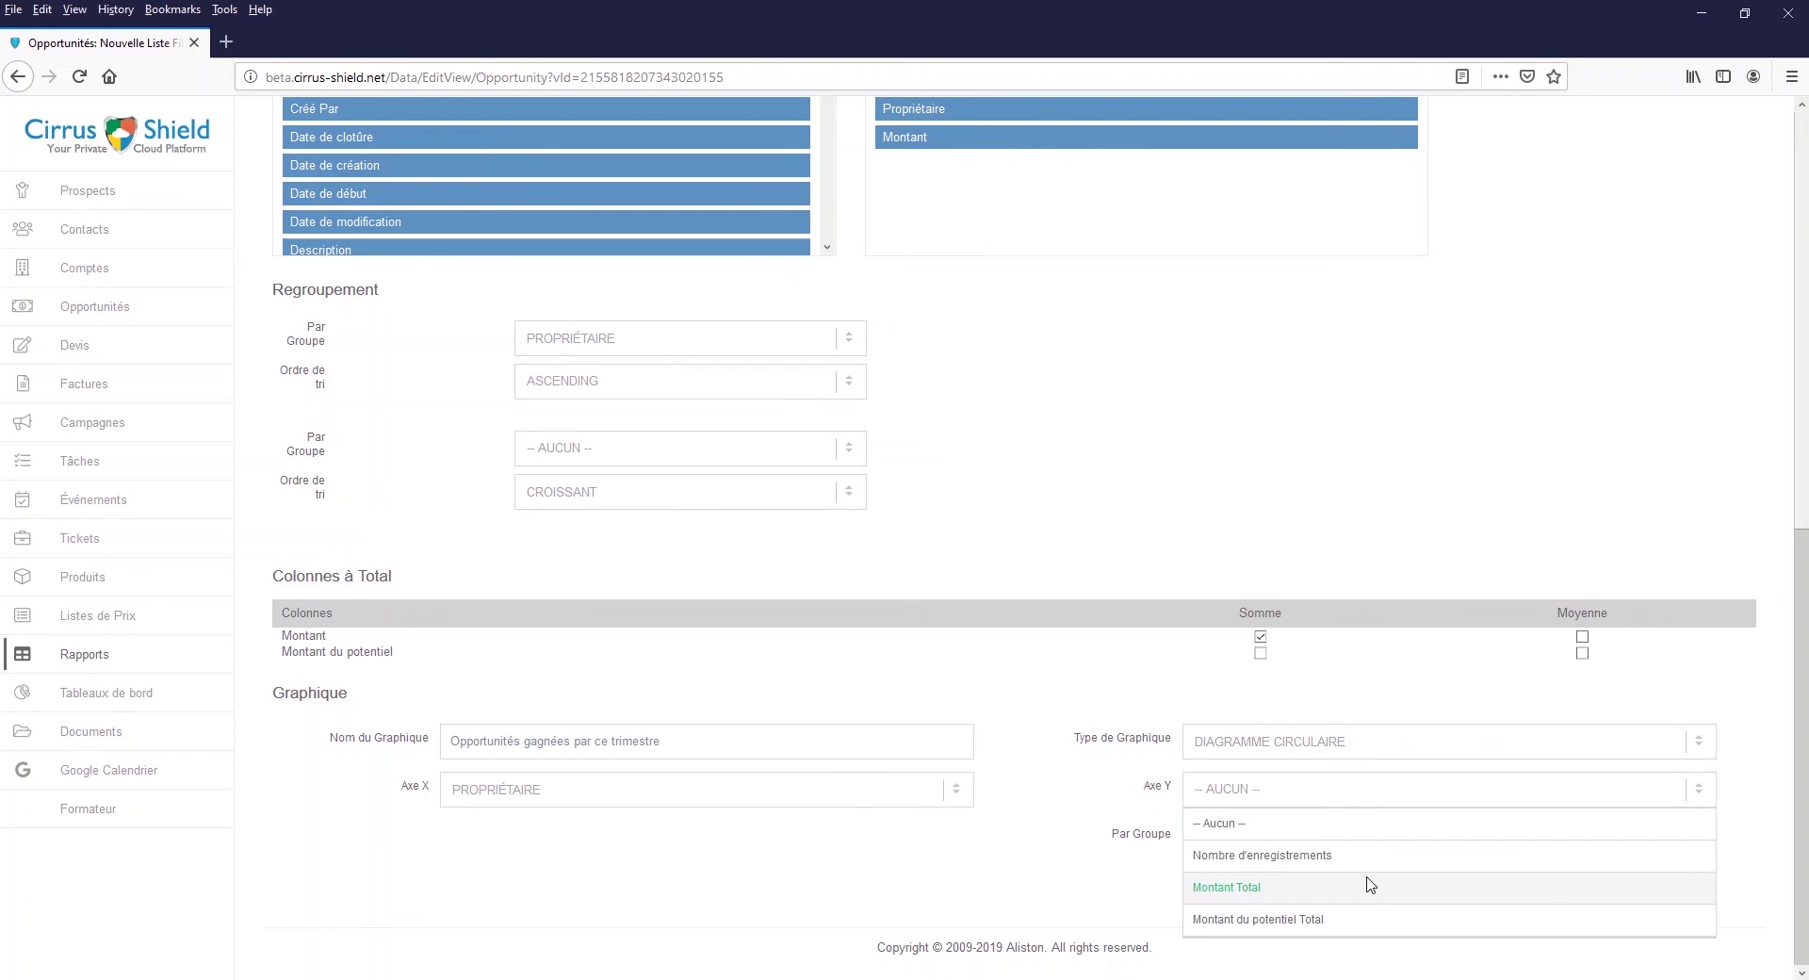
pyautogui.click(1436, 888)
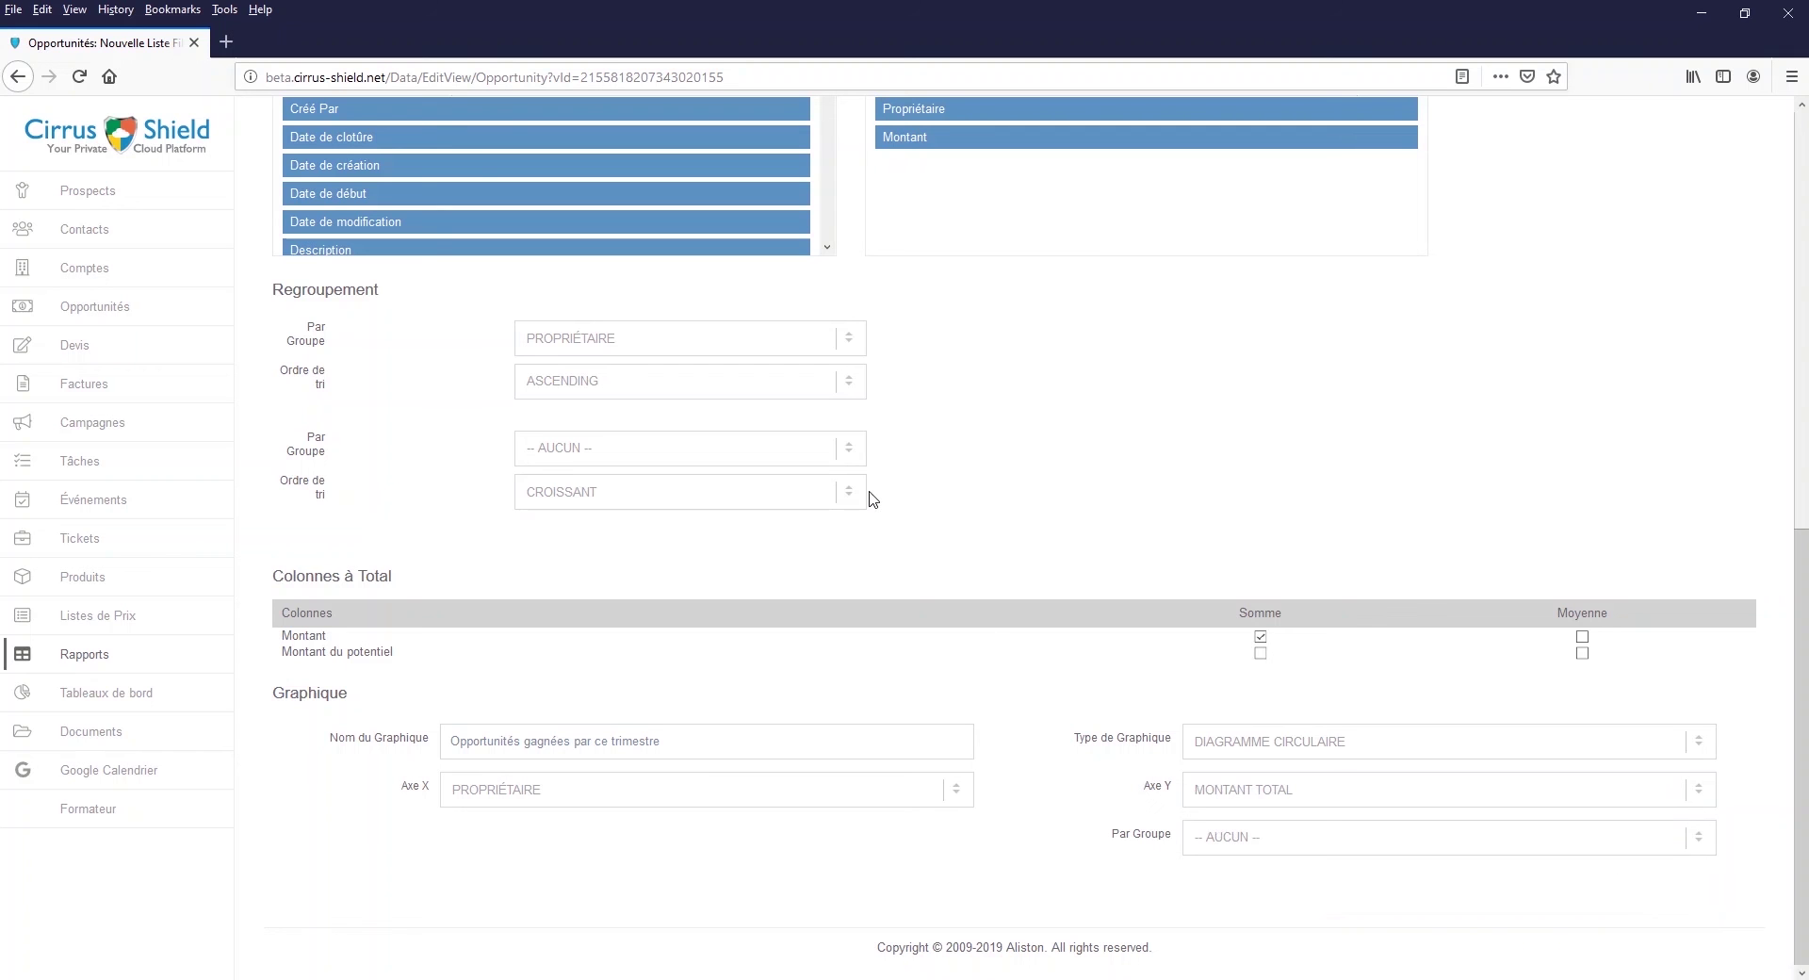
pyautogui.scroll(10, 1054, 380)
pyautogui.click(275, 198)
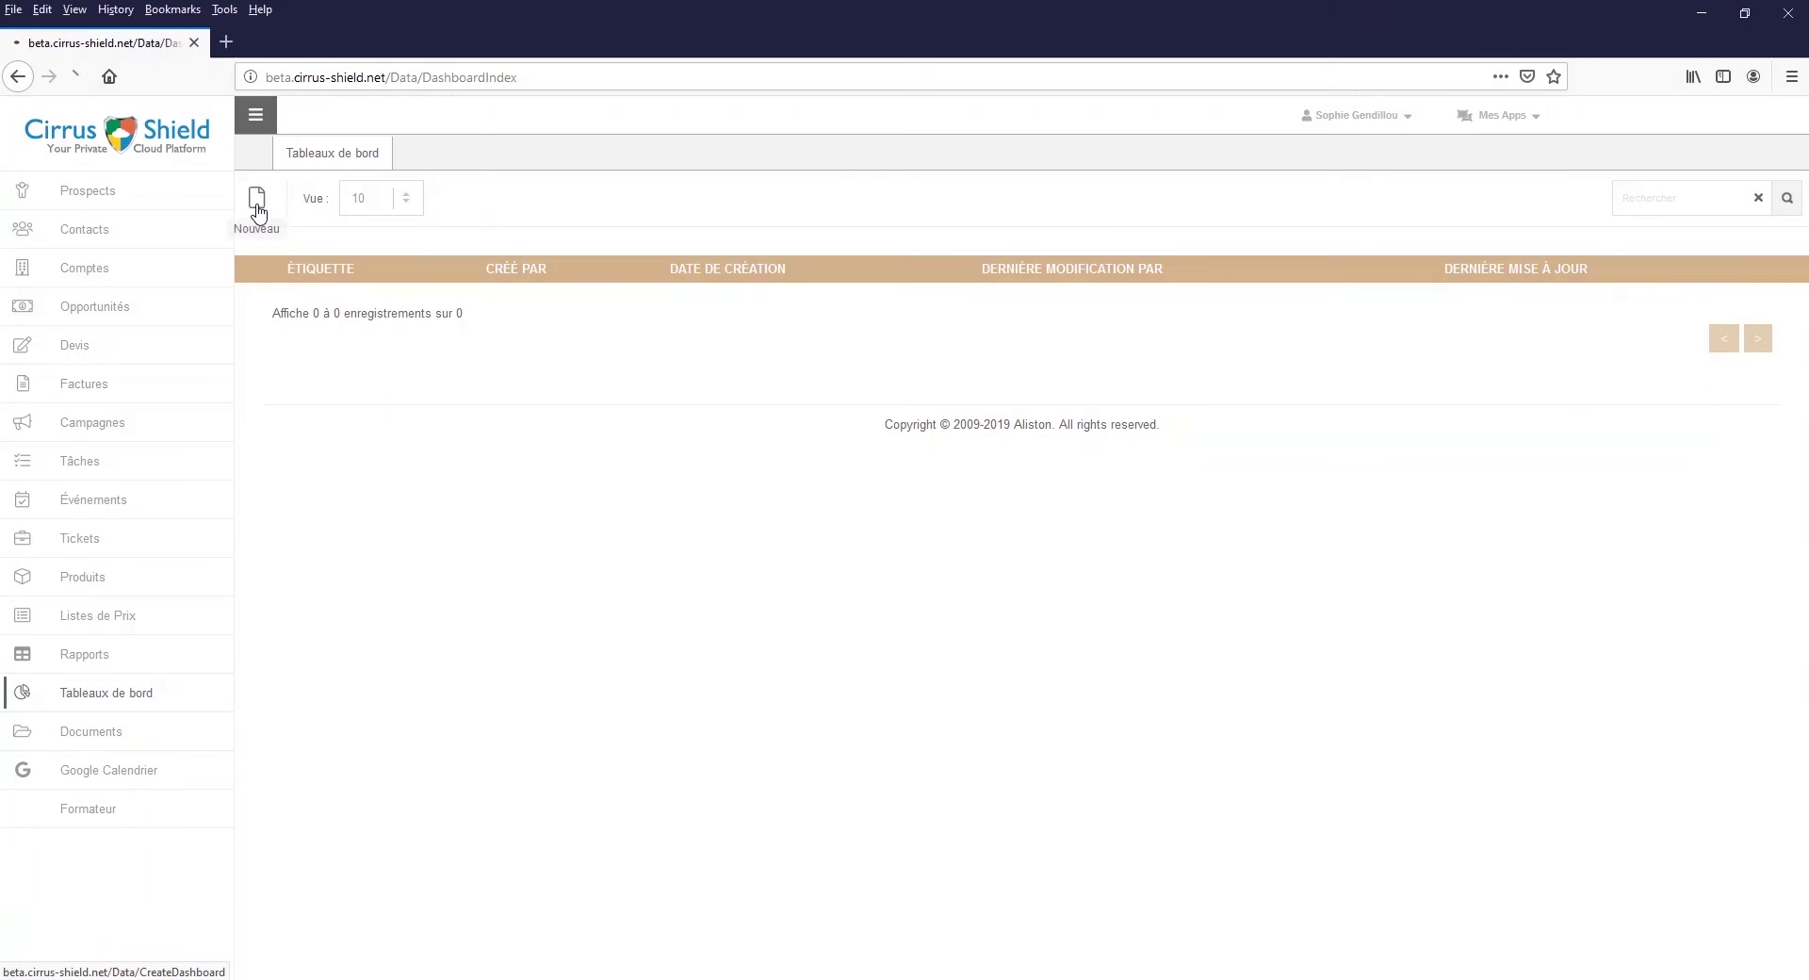
# - Create a dashboard labelled Tableau de bord - Opportunités, named Tableau_de_bord_Opportunites, with Afficher le tableau des graphiques enabled
pyautogui.click(257, 197)
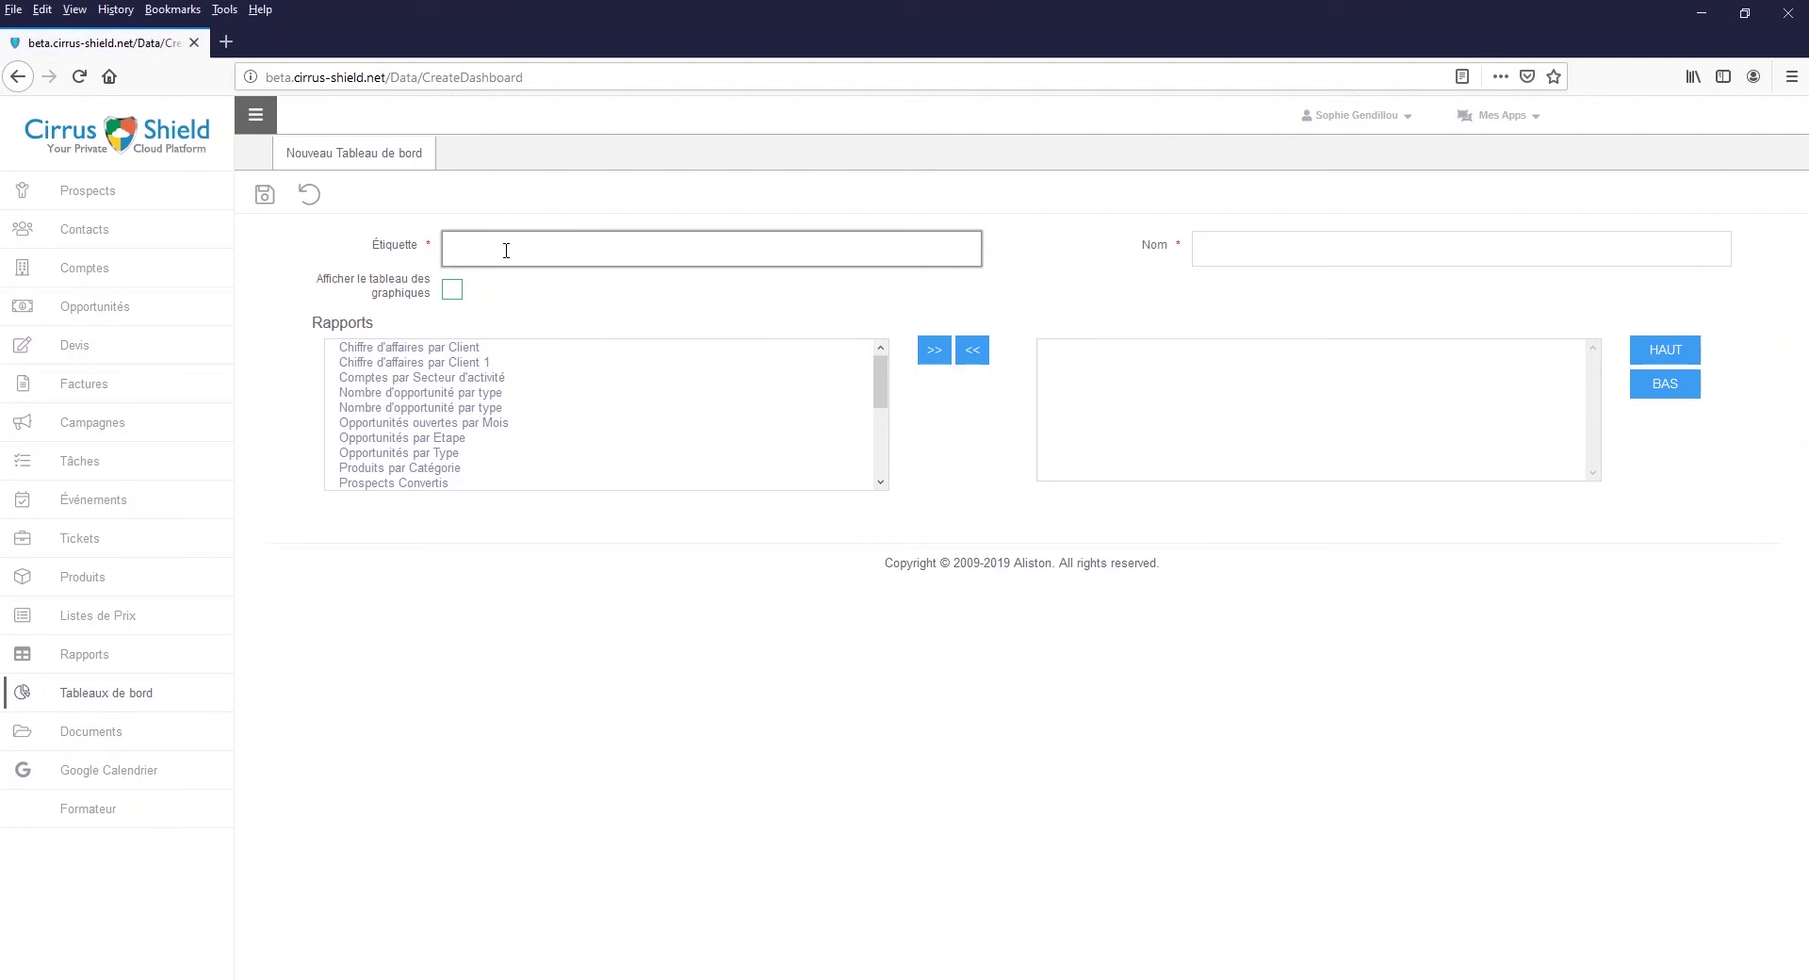
pyautogui.write('Tableau de bord - Opportunités')
pyautogui.click(1346, 246)
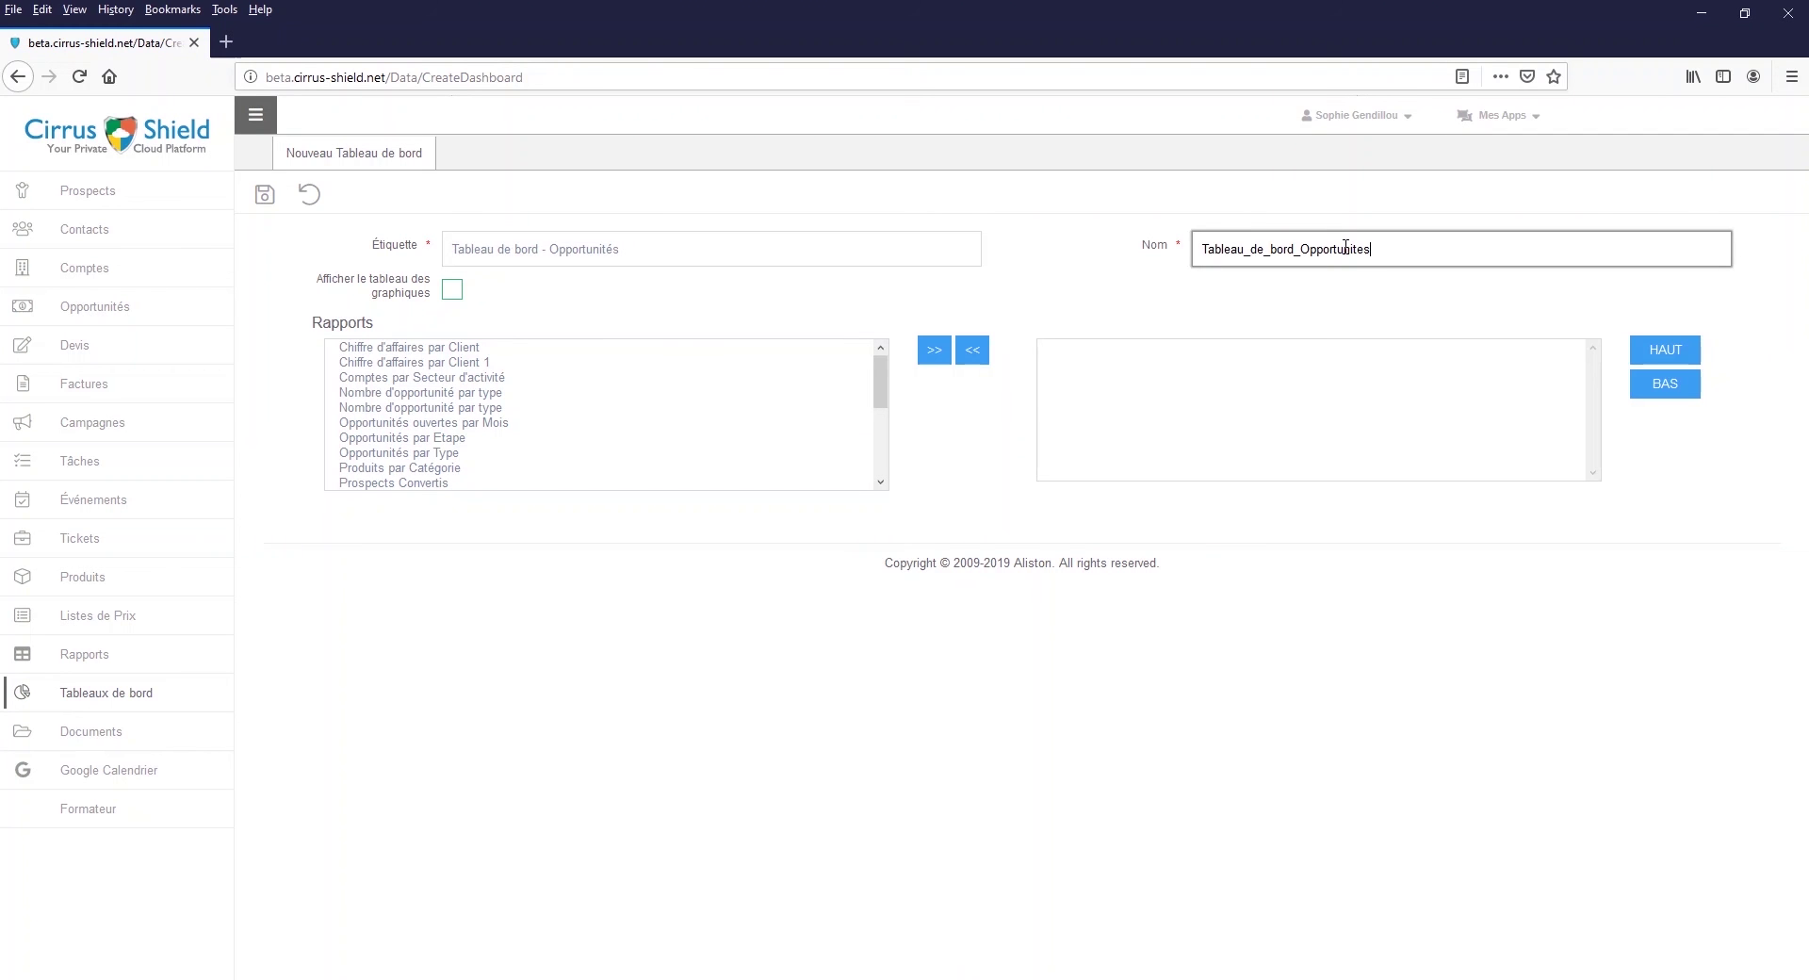
pyautogui.click(599, 307)
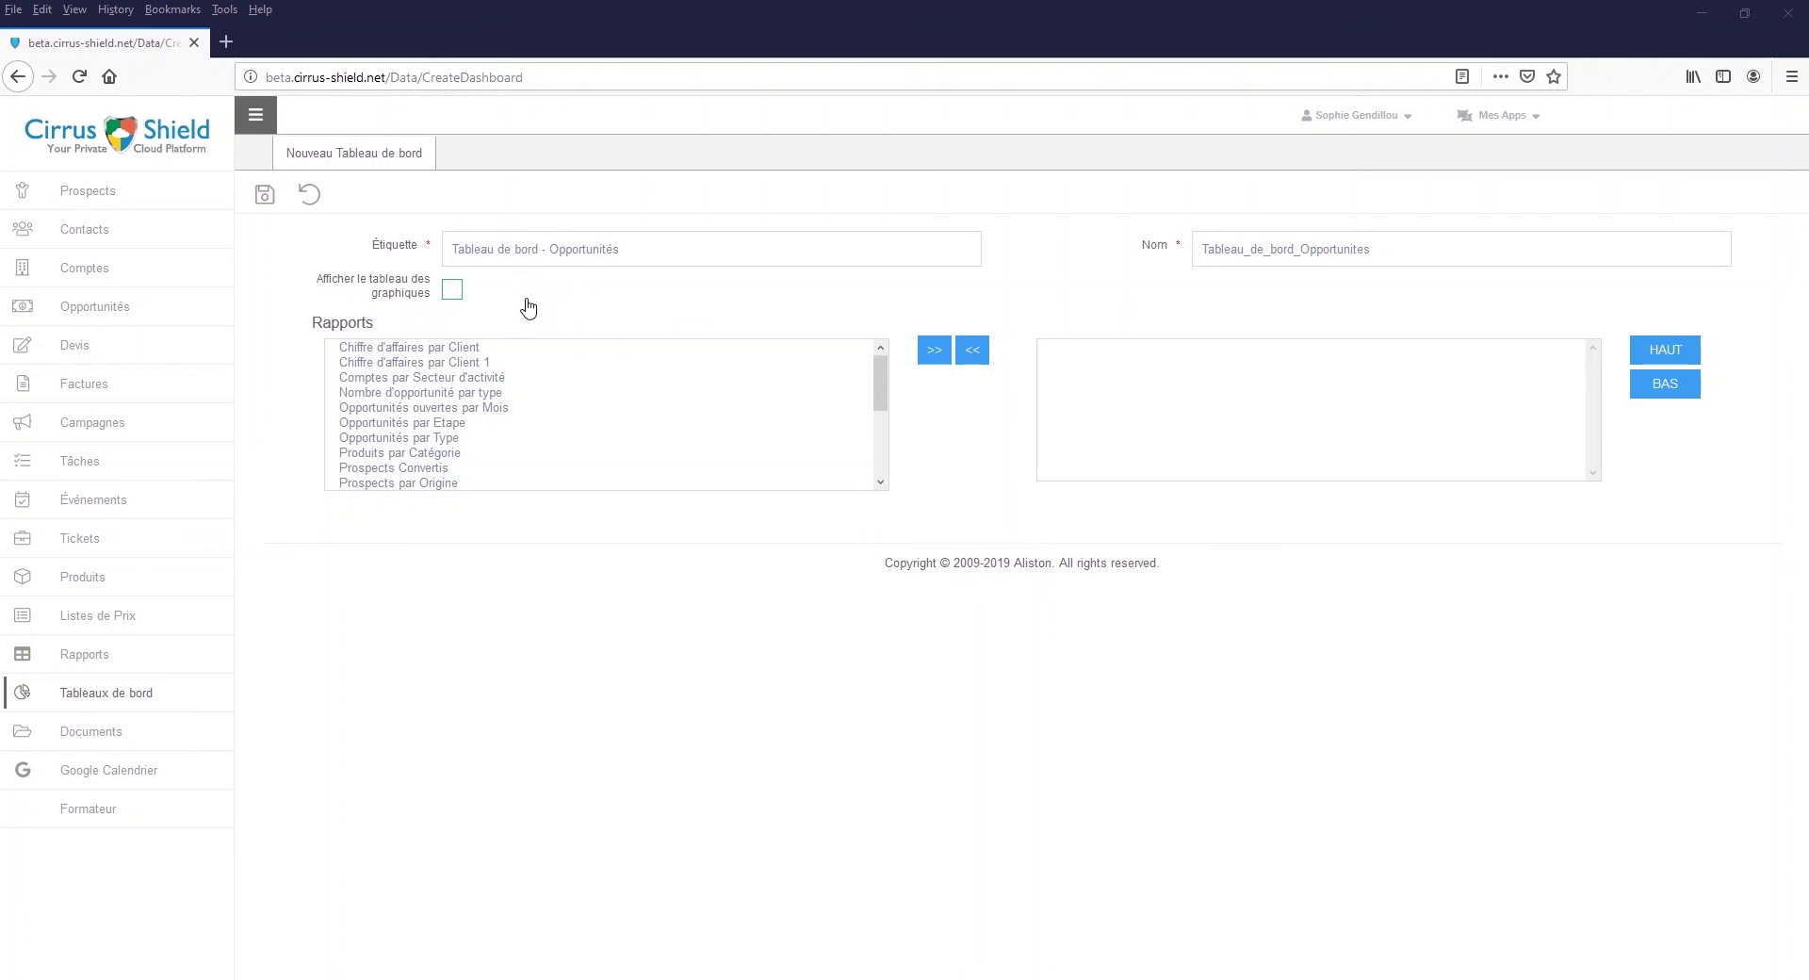
pyautogui.click(458, 297)
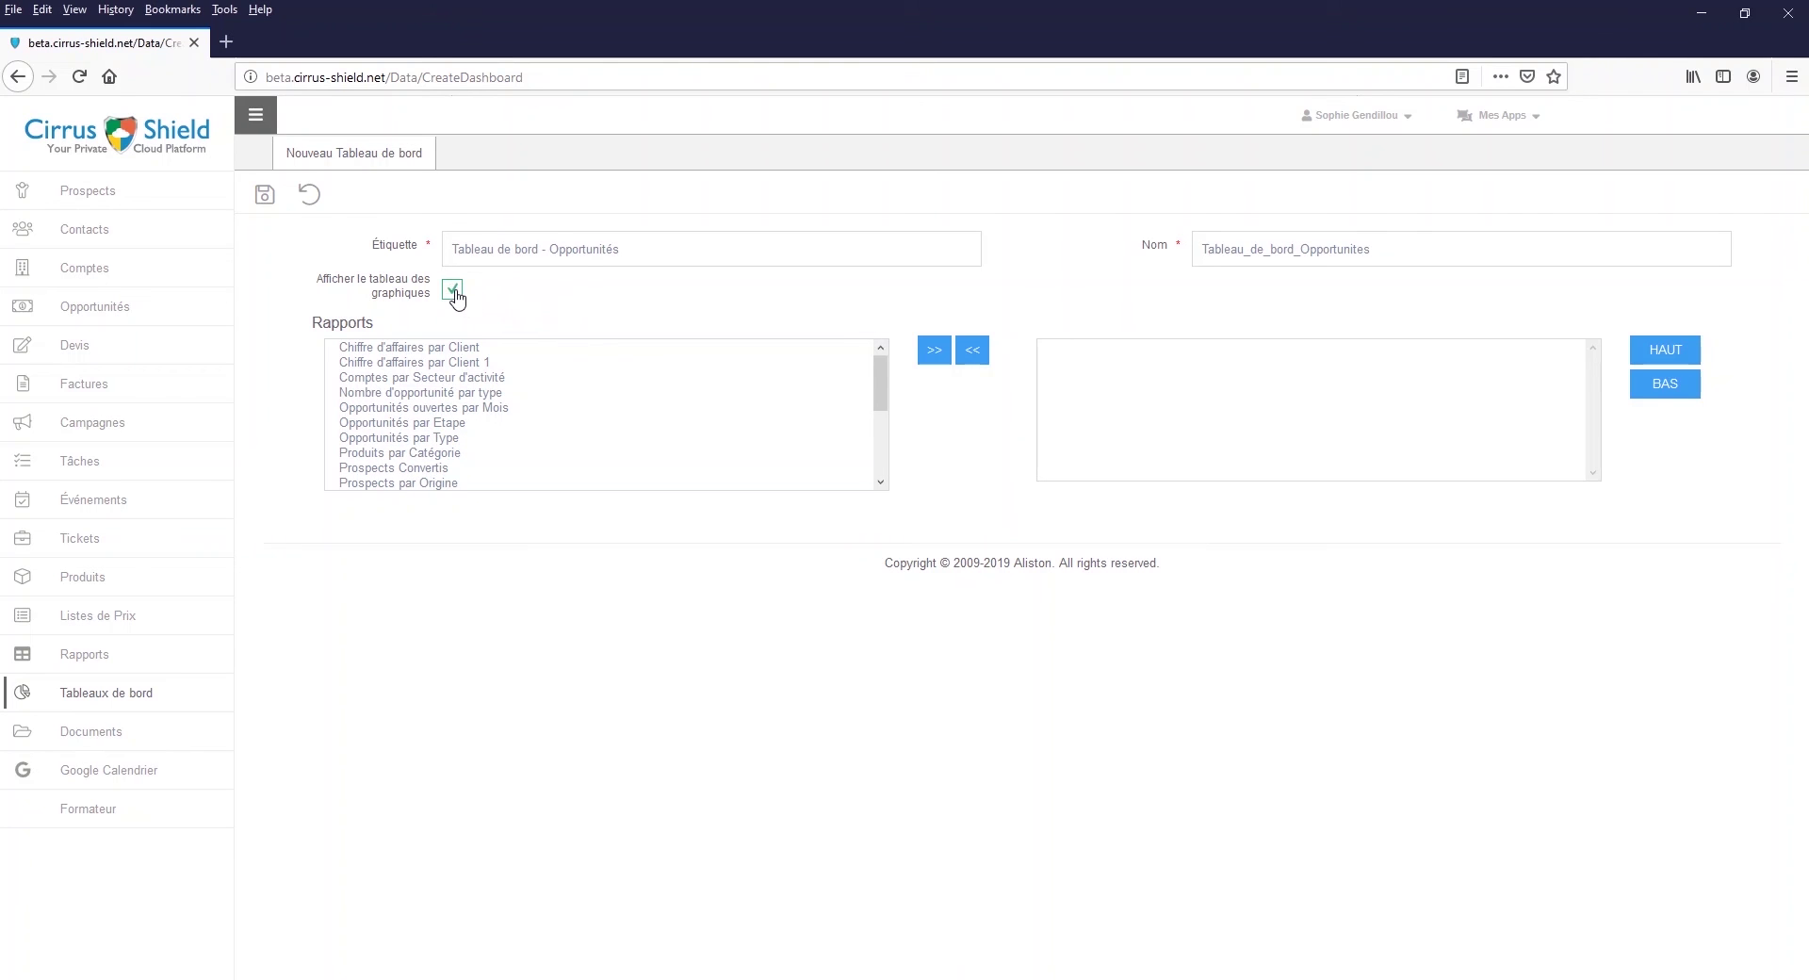
# - Add the reports Opportunités par Etape, Opportunités par Type and Opportunités ouvertes par Mois to the dashboard
pyautogui.click(489, 423)
pyautogui.click(934, 351)
pyautogui.click(489, 424)
pyautogui.click(935, 350)
pyautogui.click(424, 407)
pyautogui.click(935, 351)
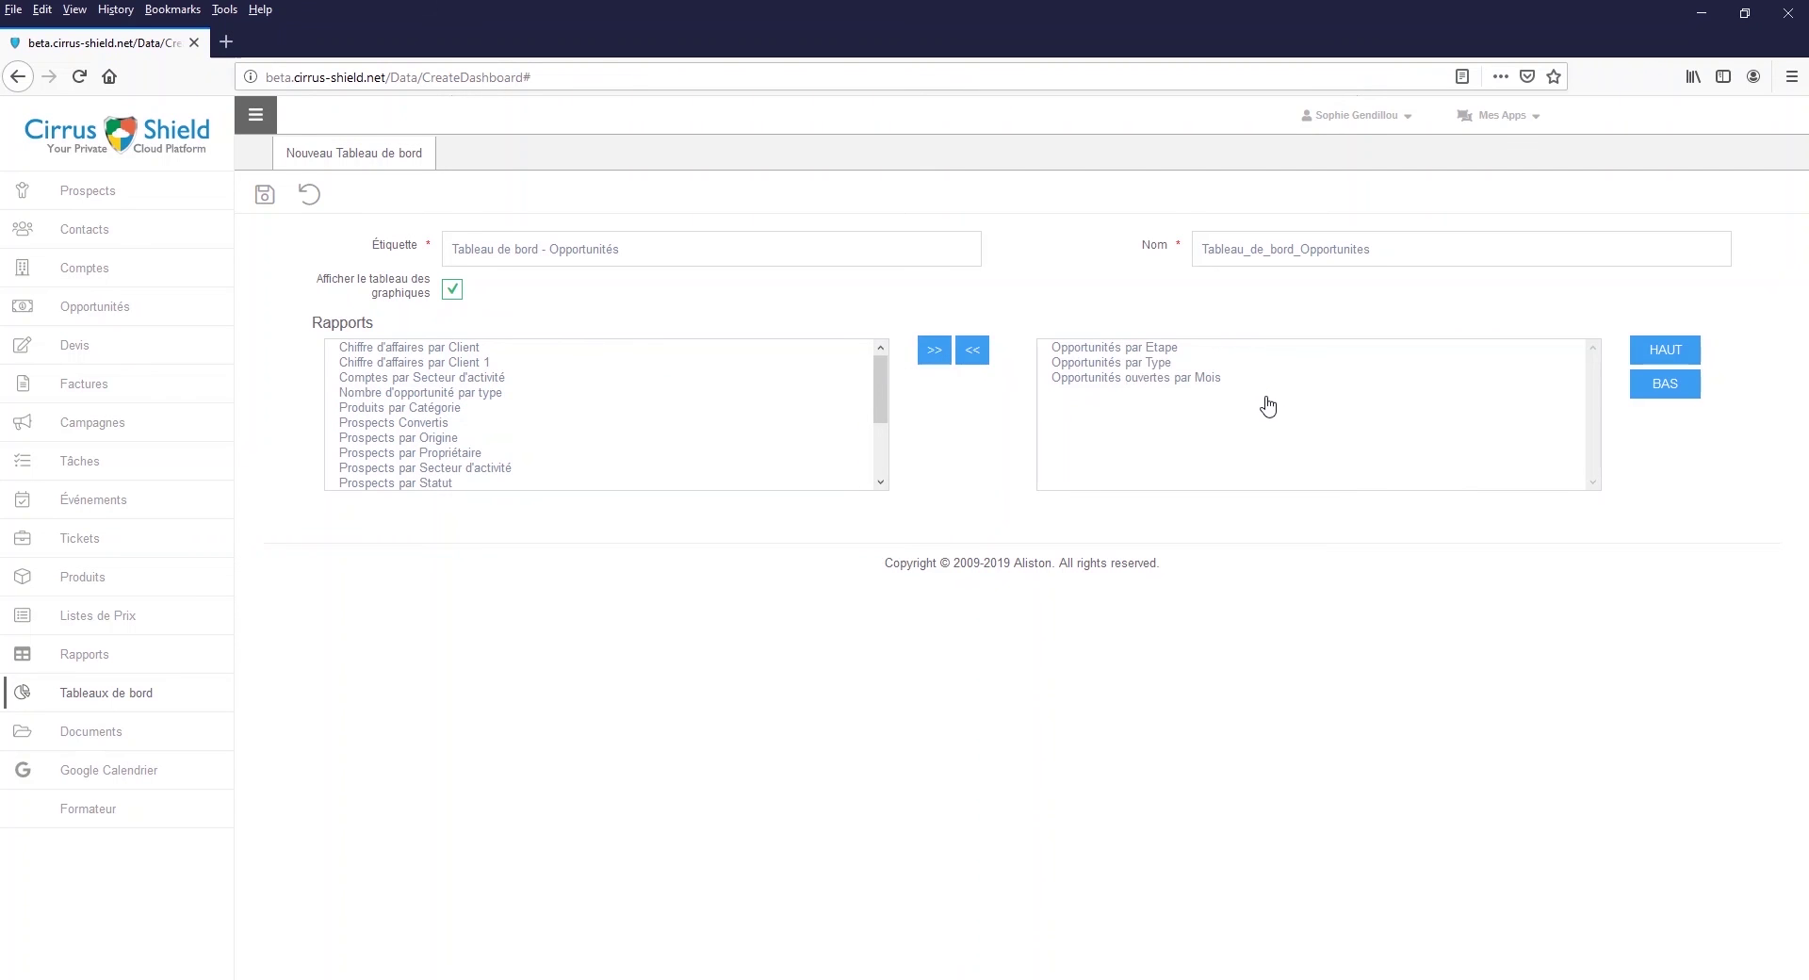
# - Move the report Opportunités ouvertes par Mois up one place in the dashboard's report order and save the dashboard
pyautogui.click(1260, 378)
pyautogui.click(1664, 351)
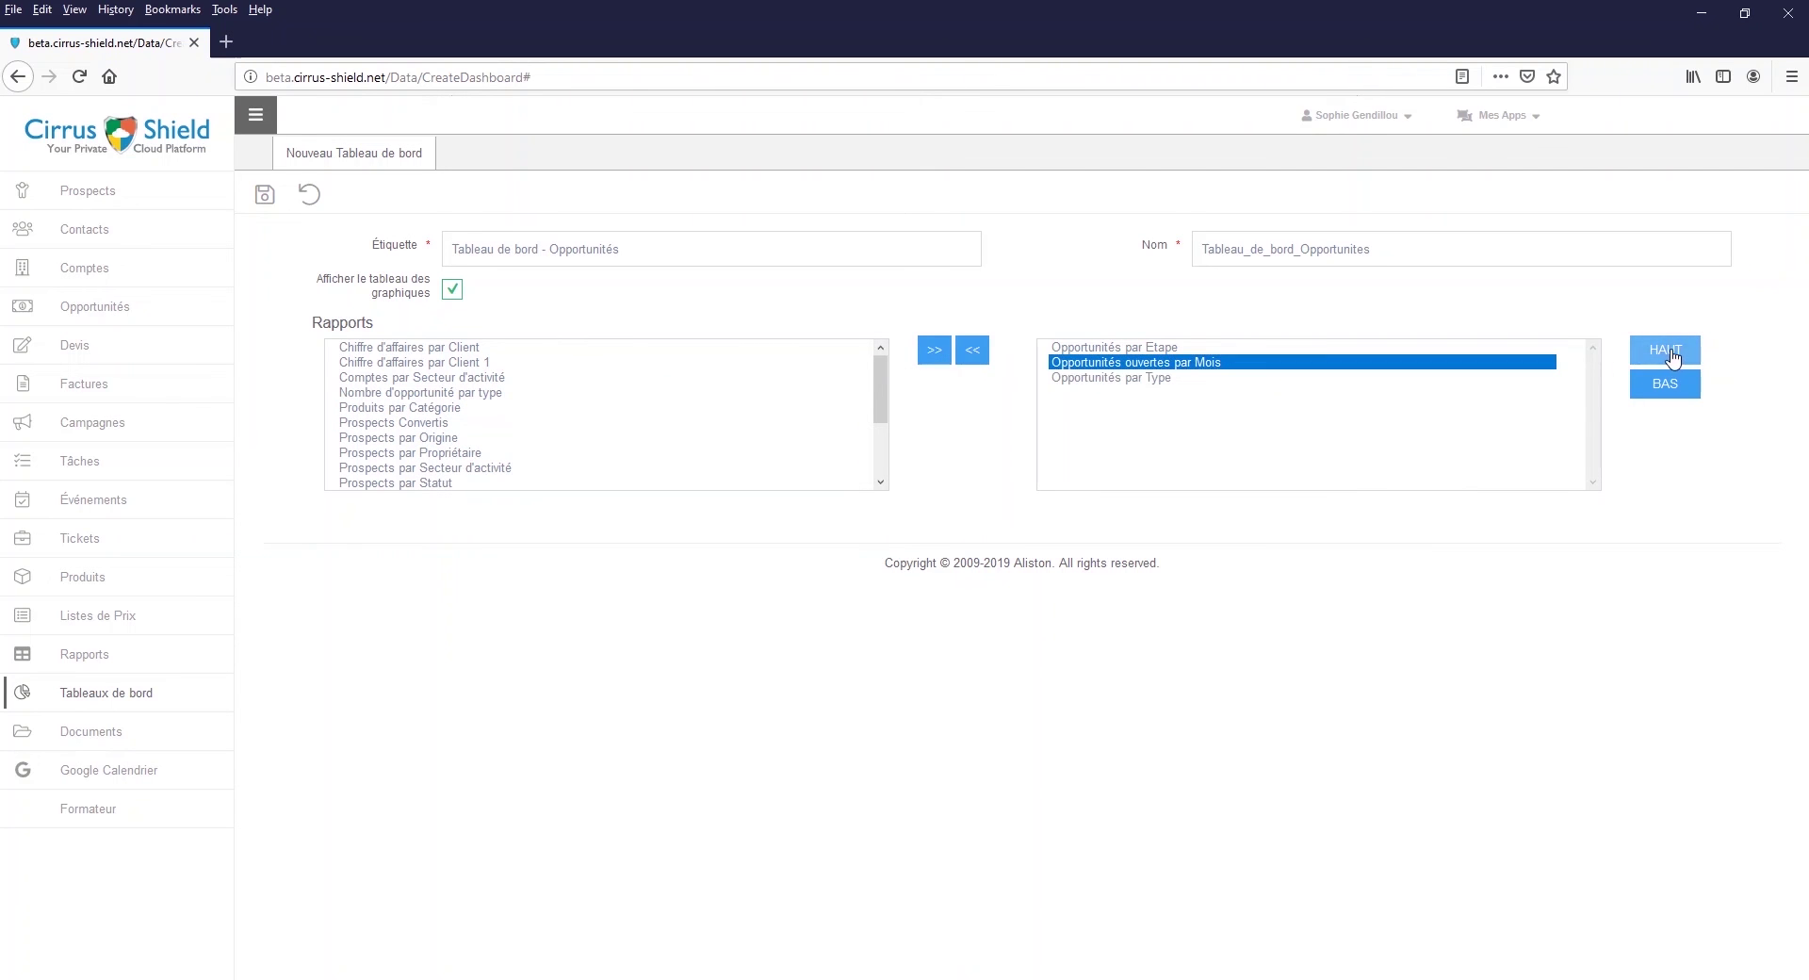
pyautogui.click(263, 195)
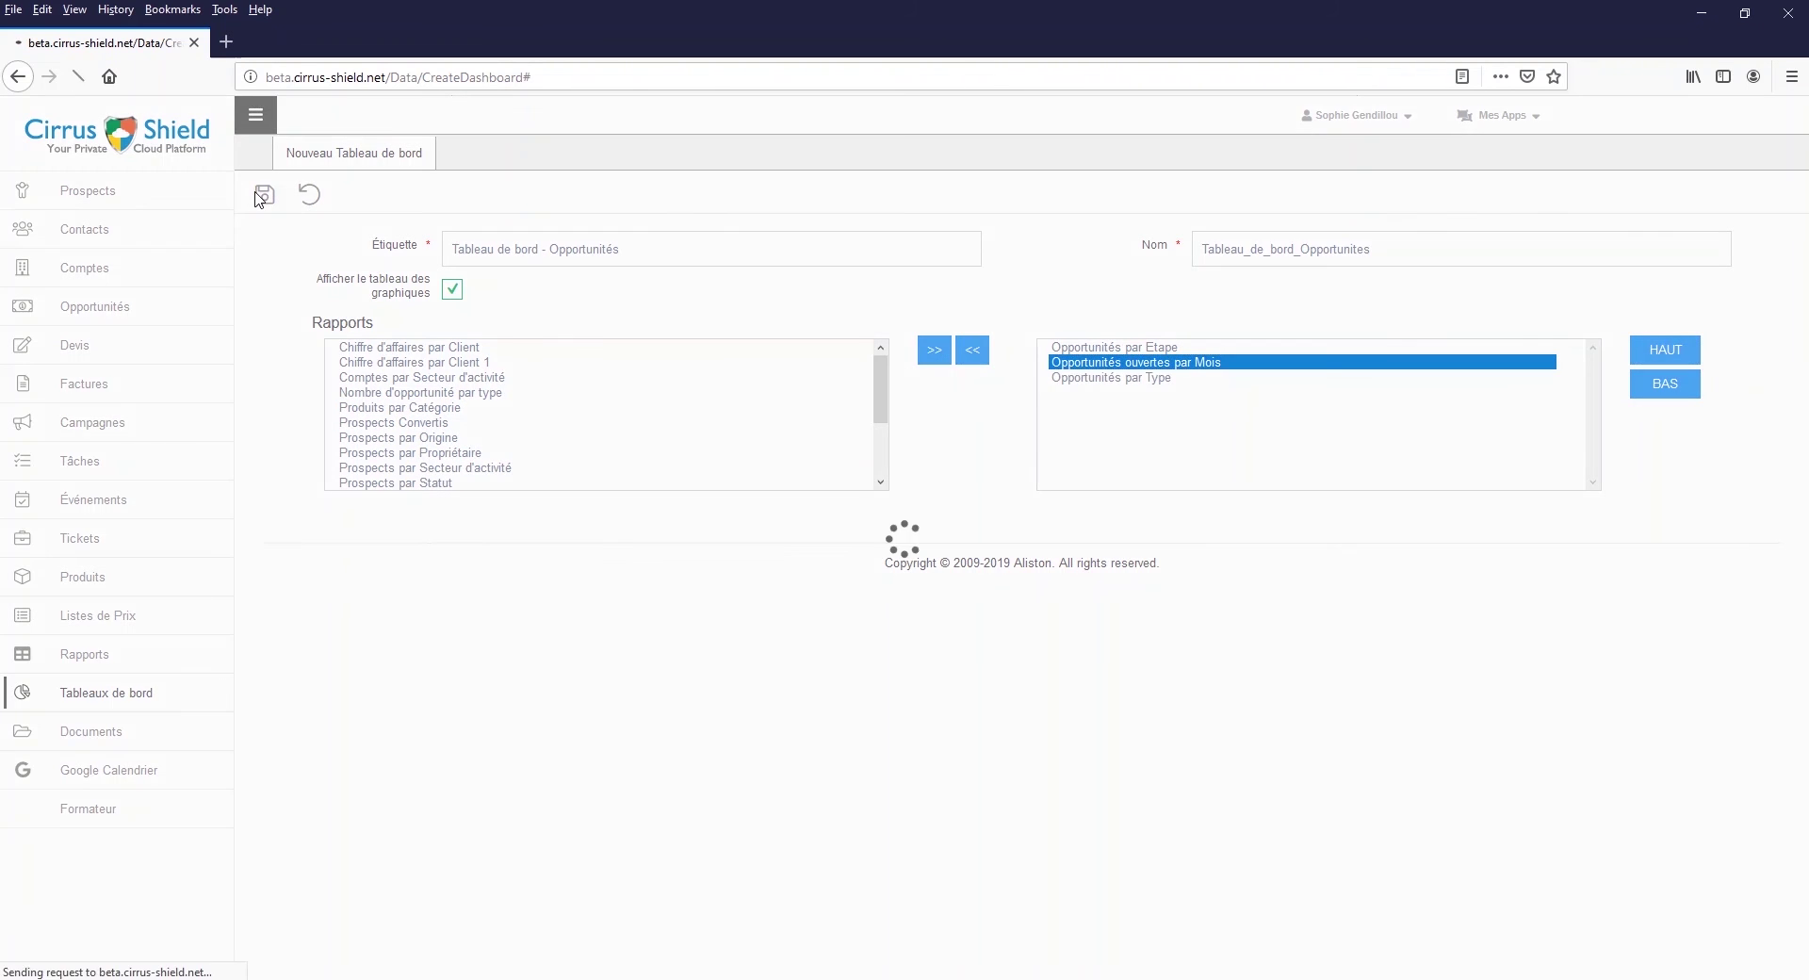
pyautogui.moveTo(1801, 266); pyautogui.dragTo(1781, 387)
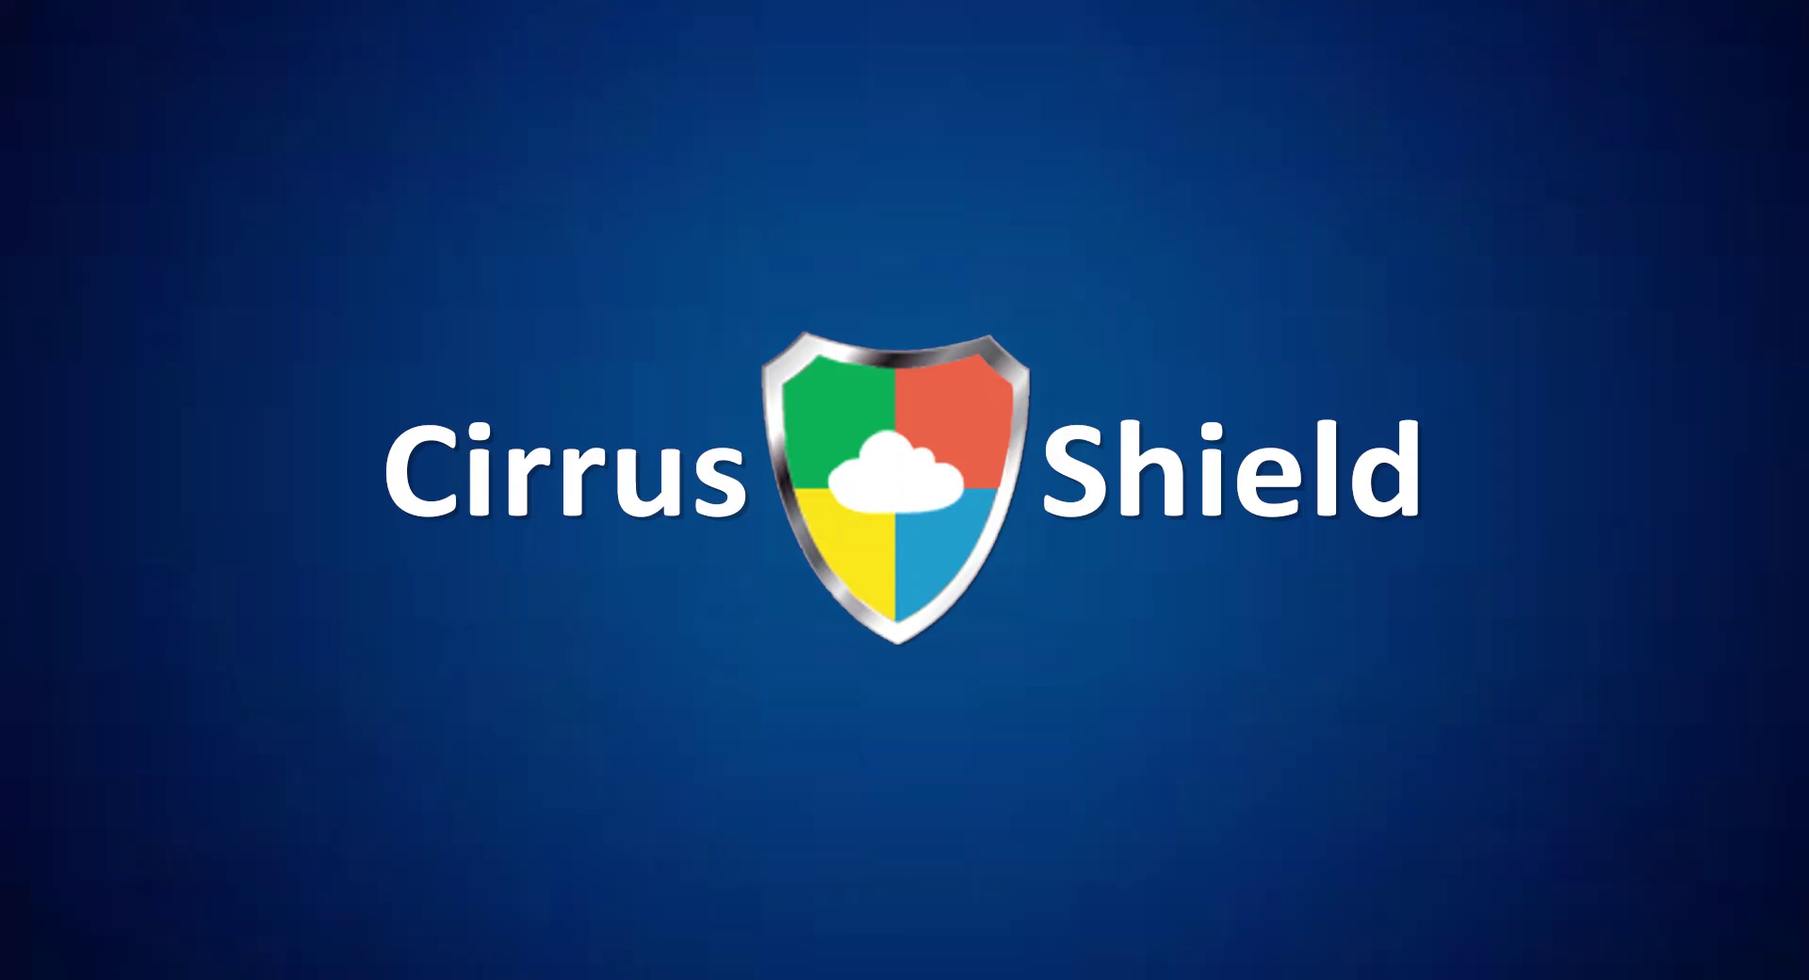